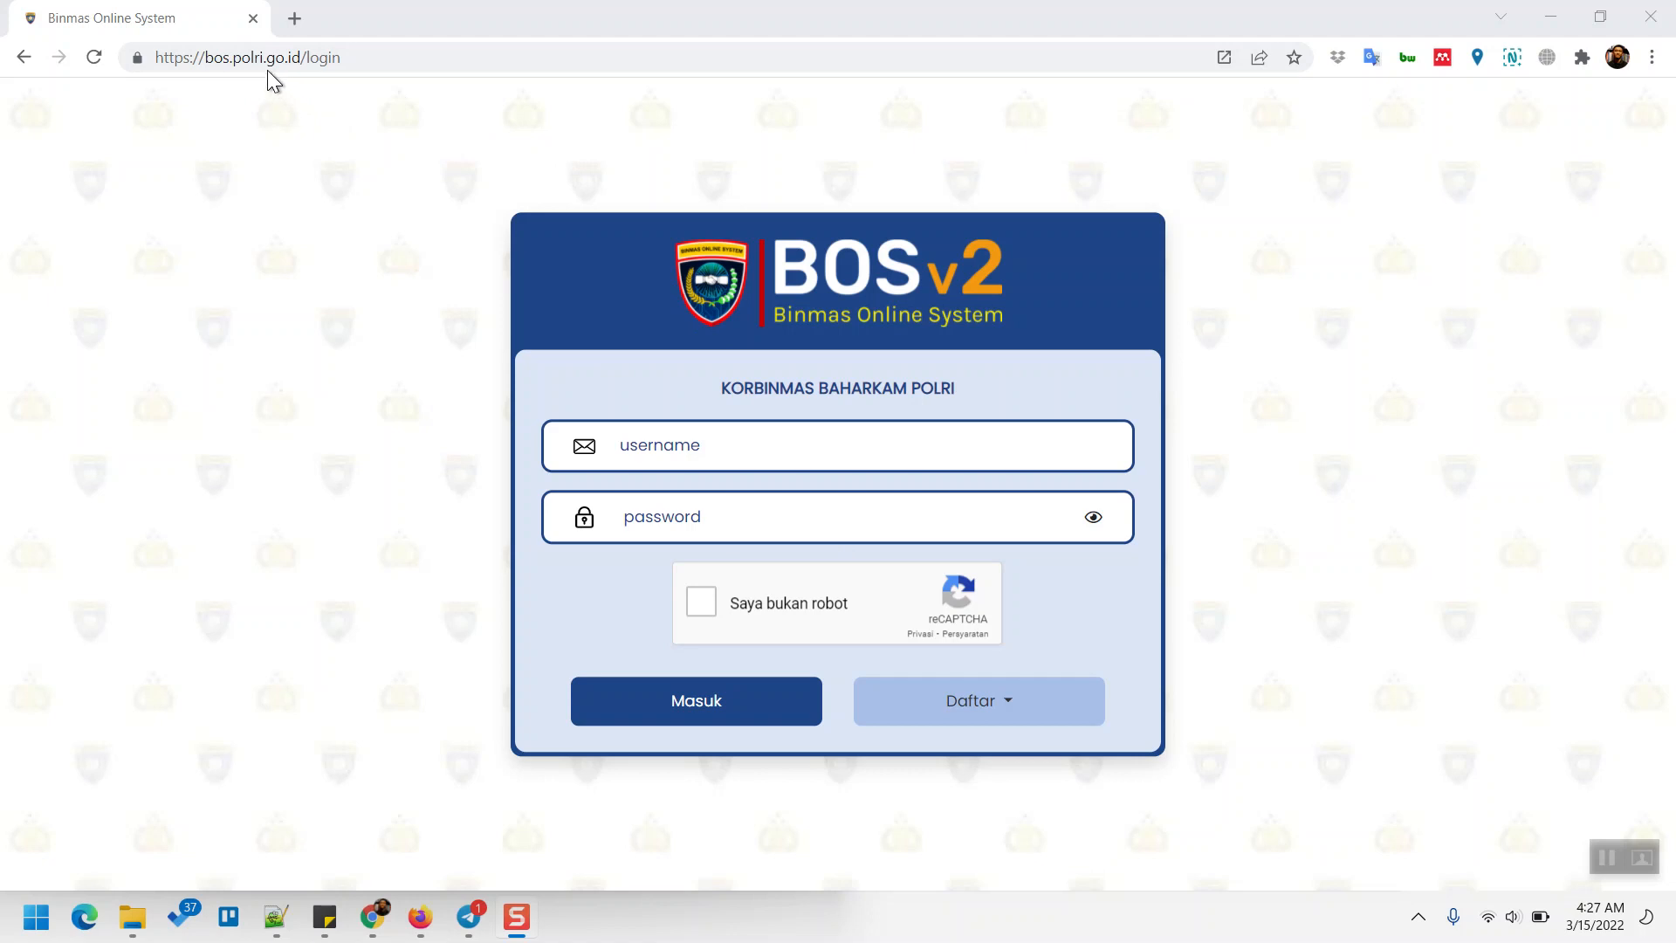
- Load the BOS login page at bos.polri.go.id in the browser
click(364, 59)
text(bos)
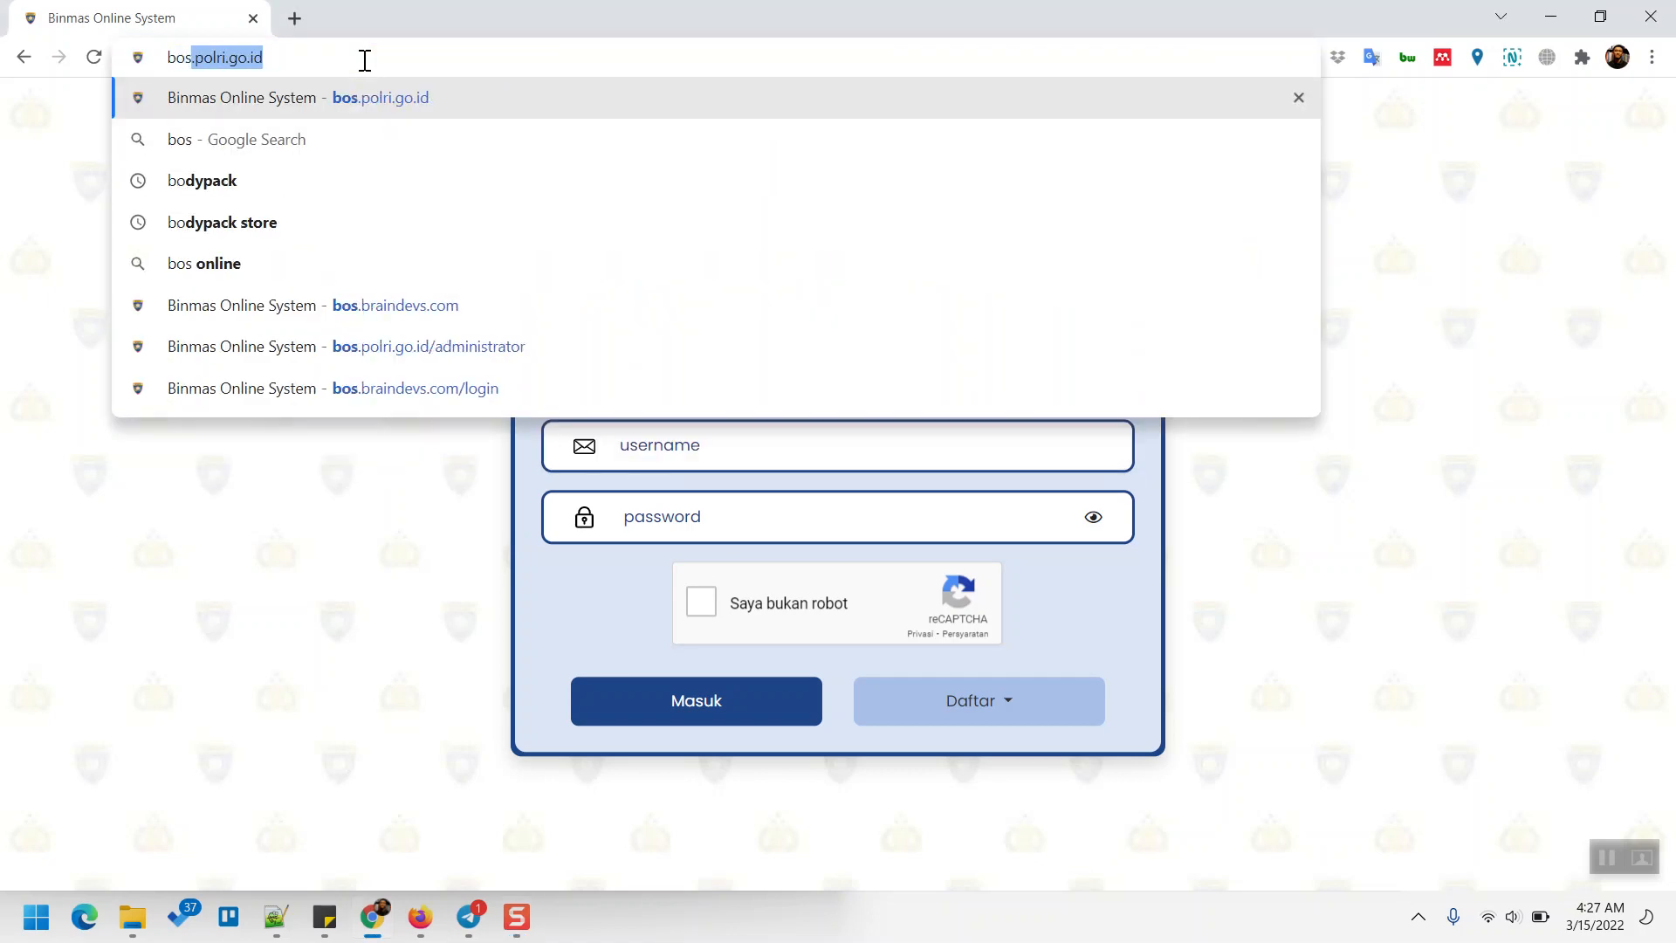
text(.polri.go.id)
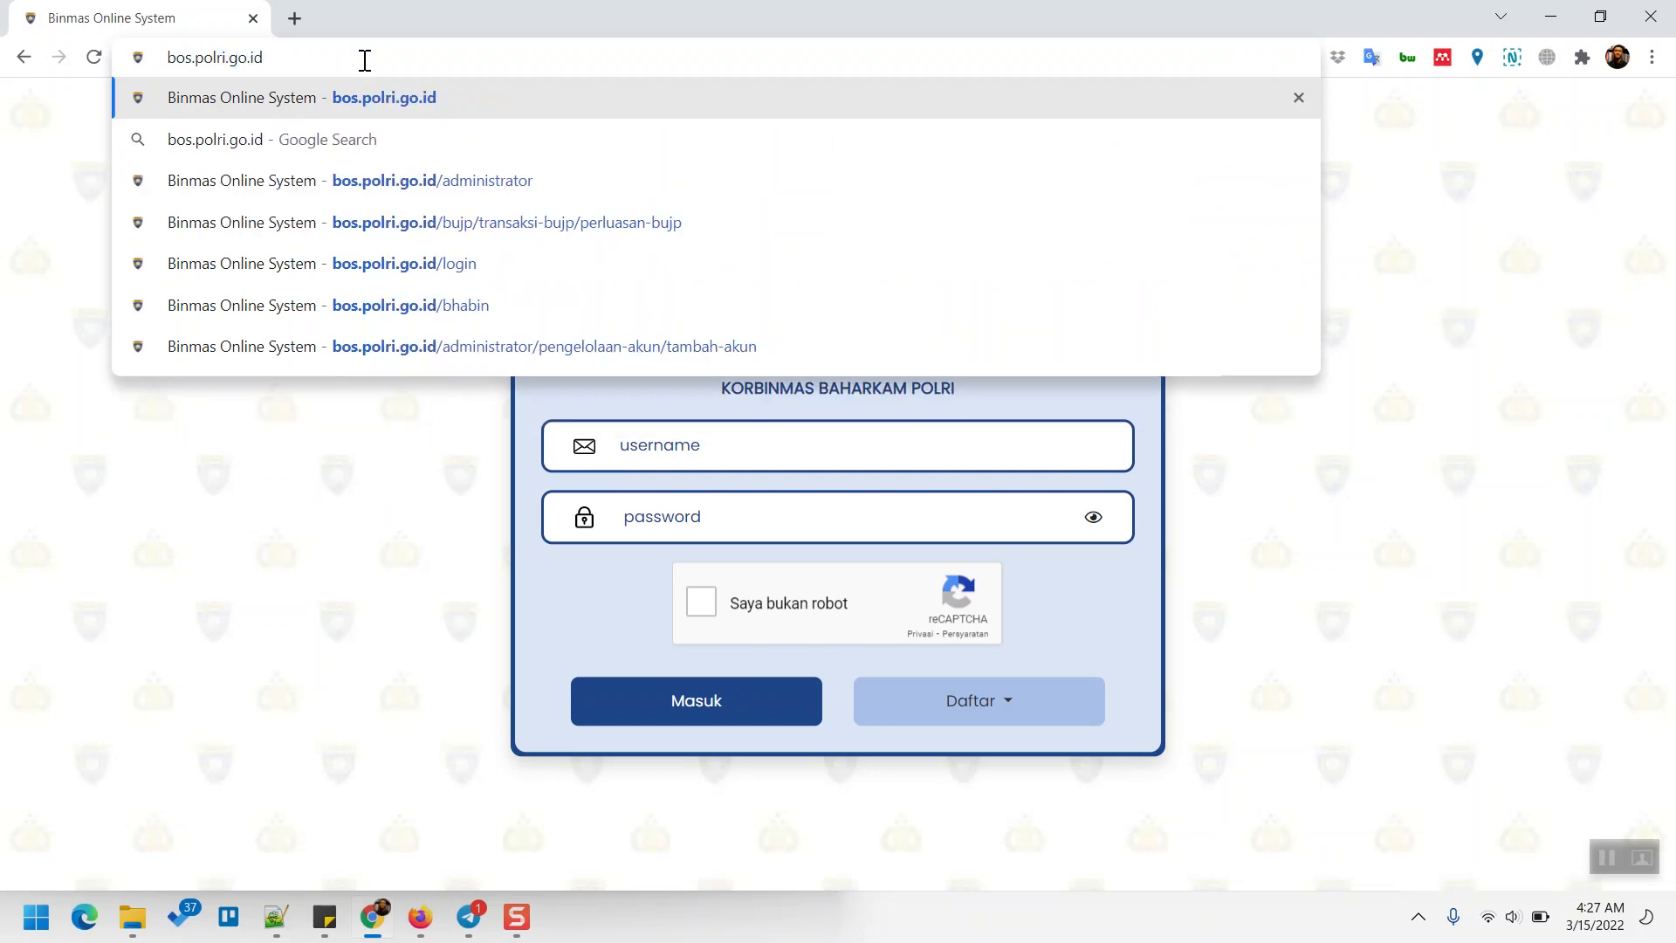
key(Return)
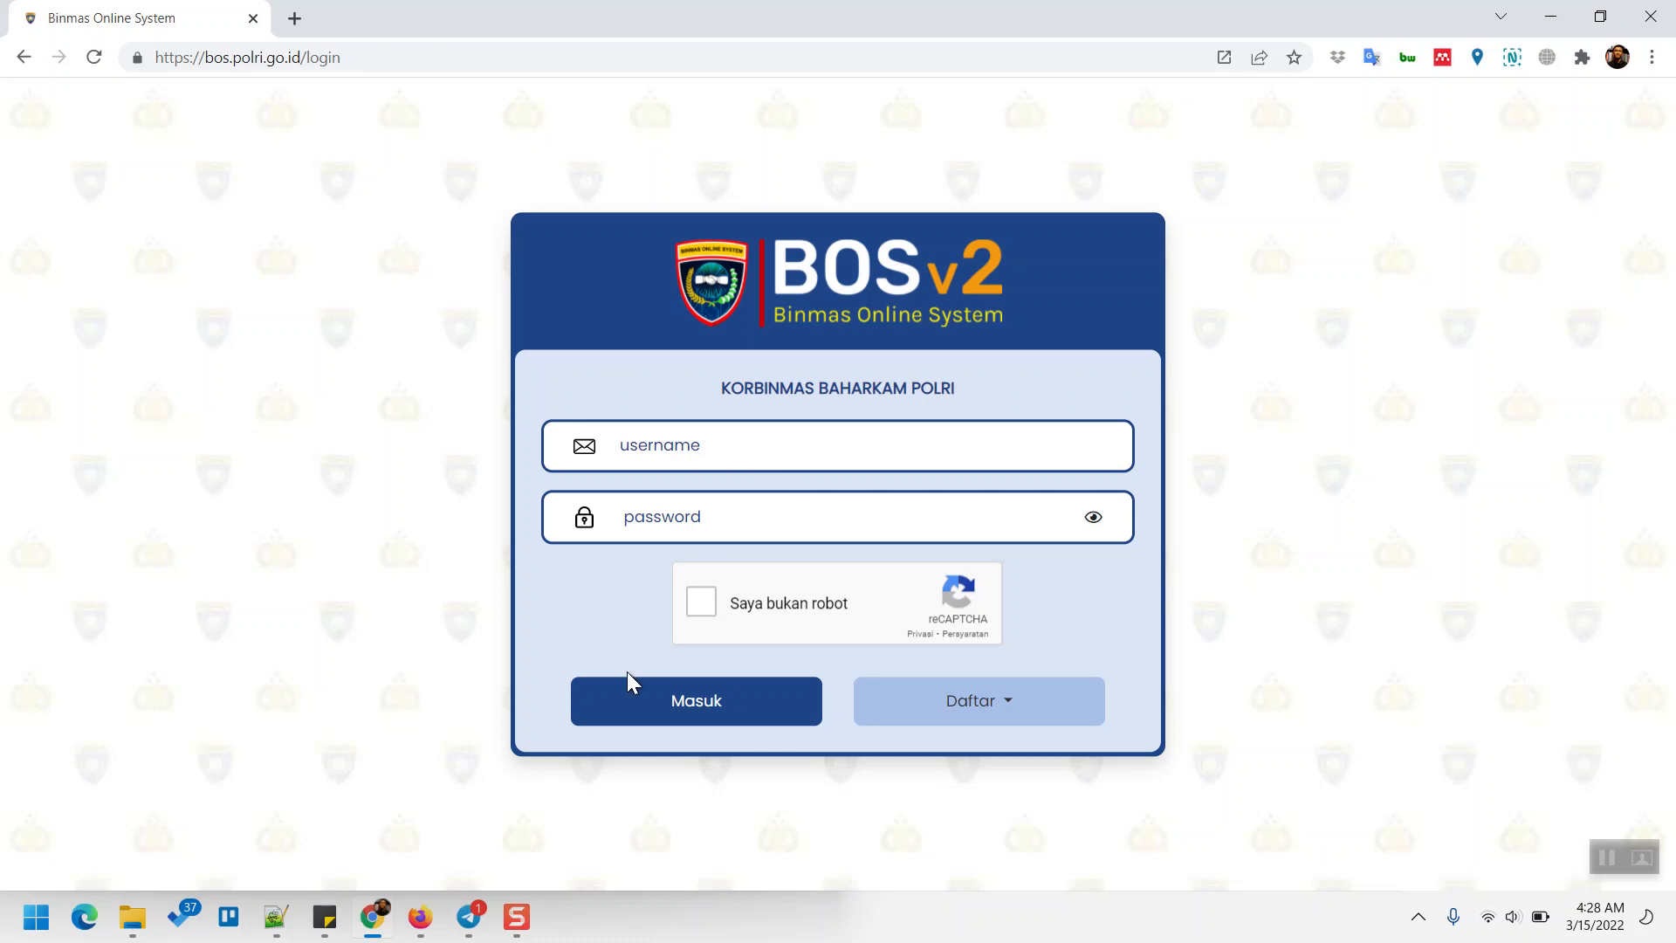
- Open the operators' login note in Sticky Notes and select the Polda operator's ID number
click(332, 938)
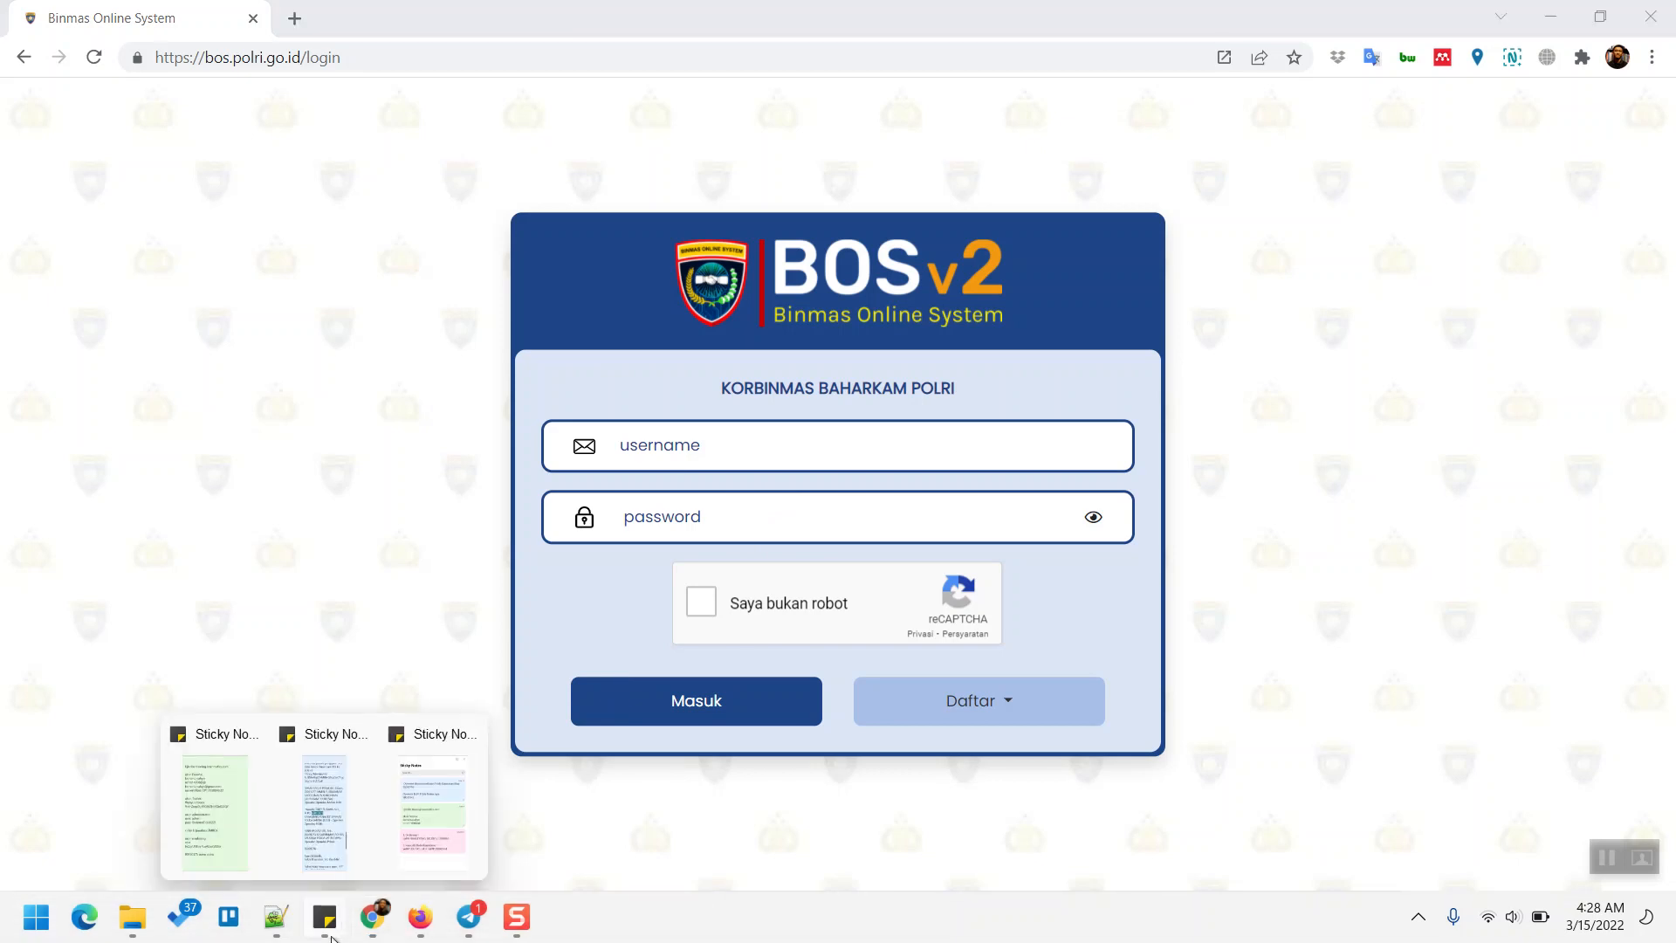
click(348, 845)
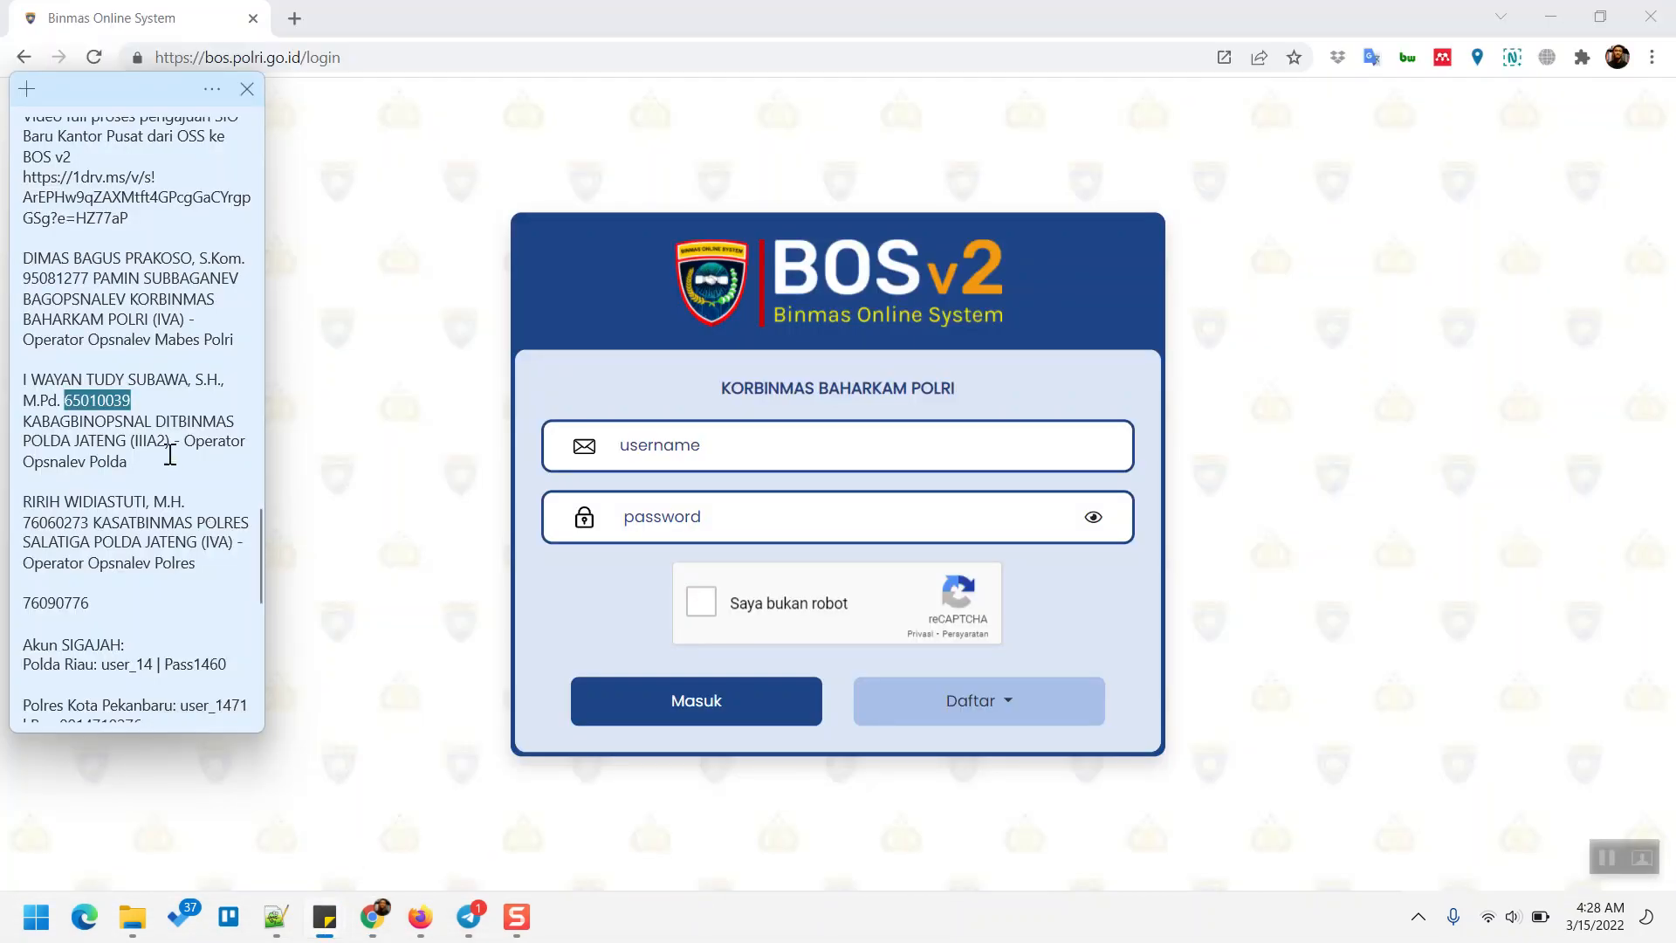
click(151, 401)
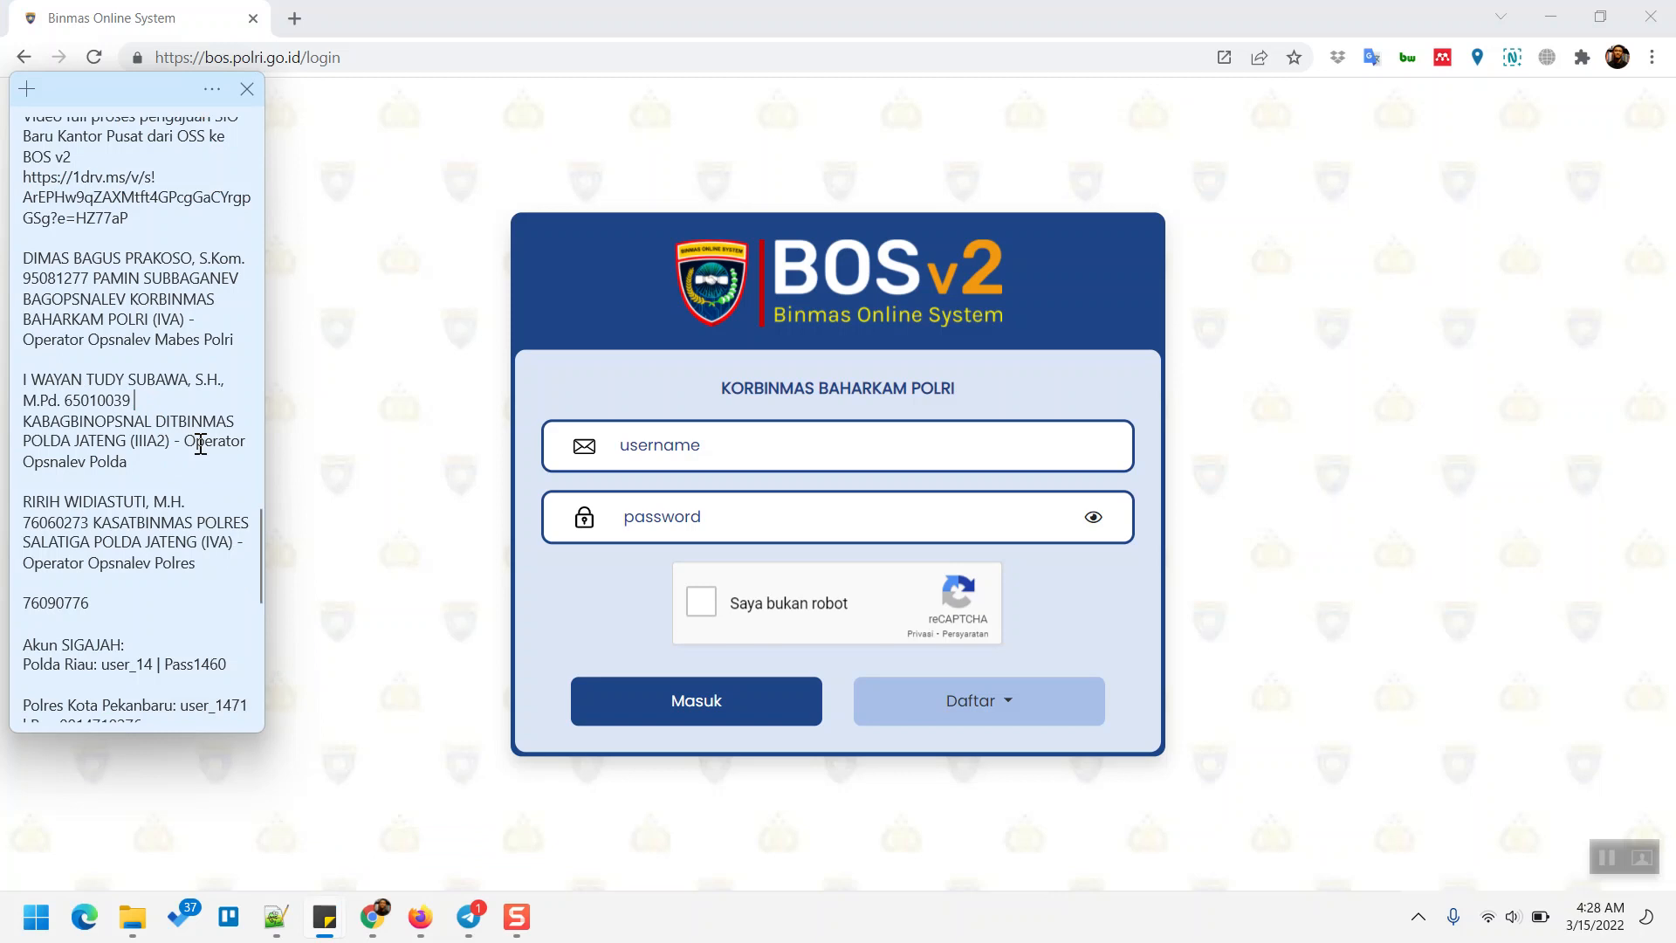
key(ctrl+shift+Left)
key(ctrl+c)
- Paste the operator's ID into username and password, reveal the password, and sign in to BOS
click(583, 397)
click(743, 446)
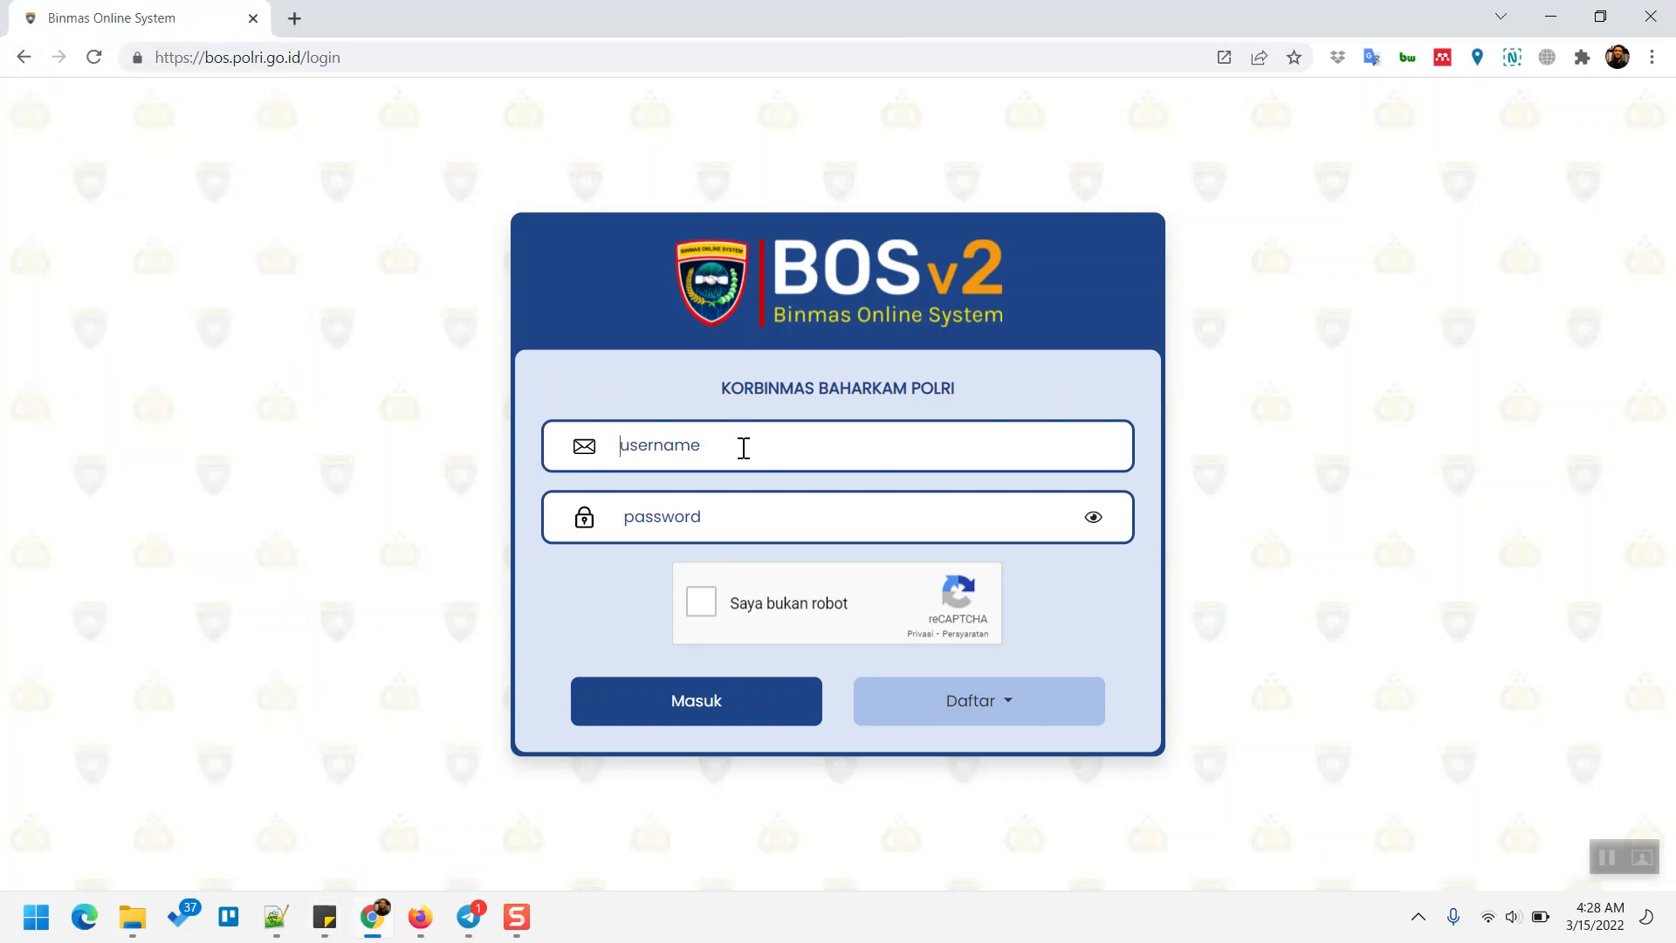
key(ctrl+v)
click(738, 518)
key(ctrl+v)
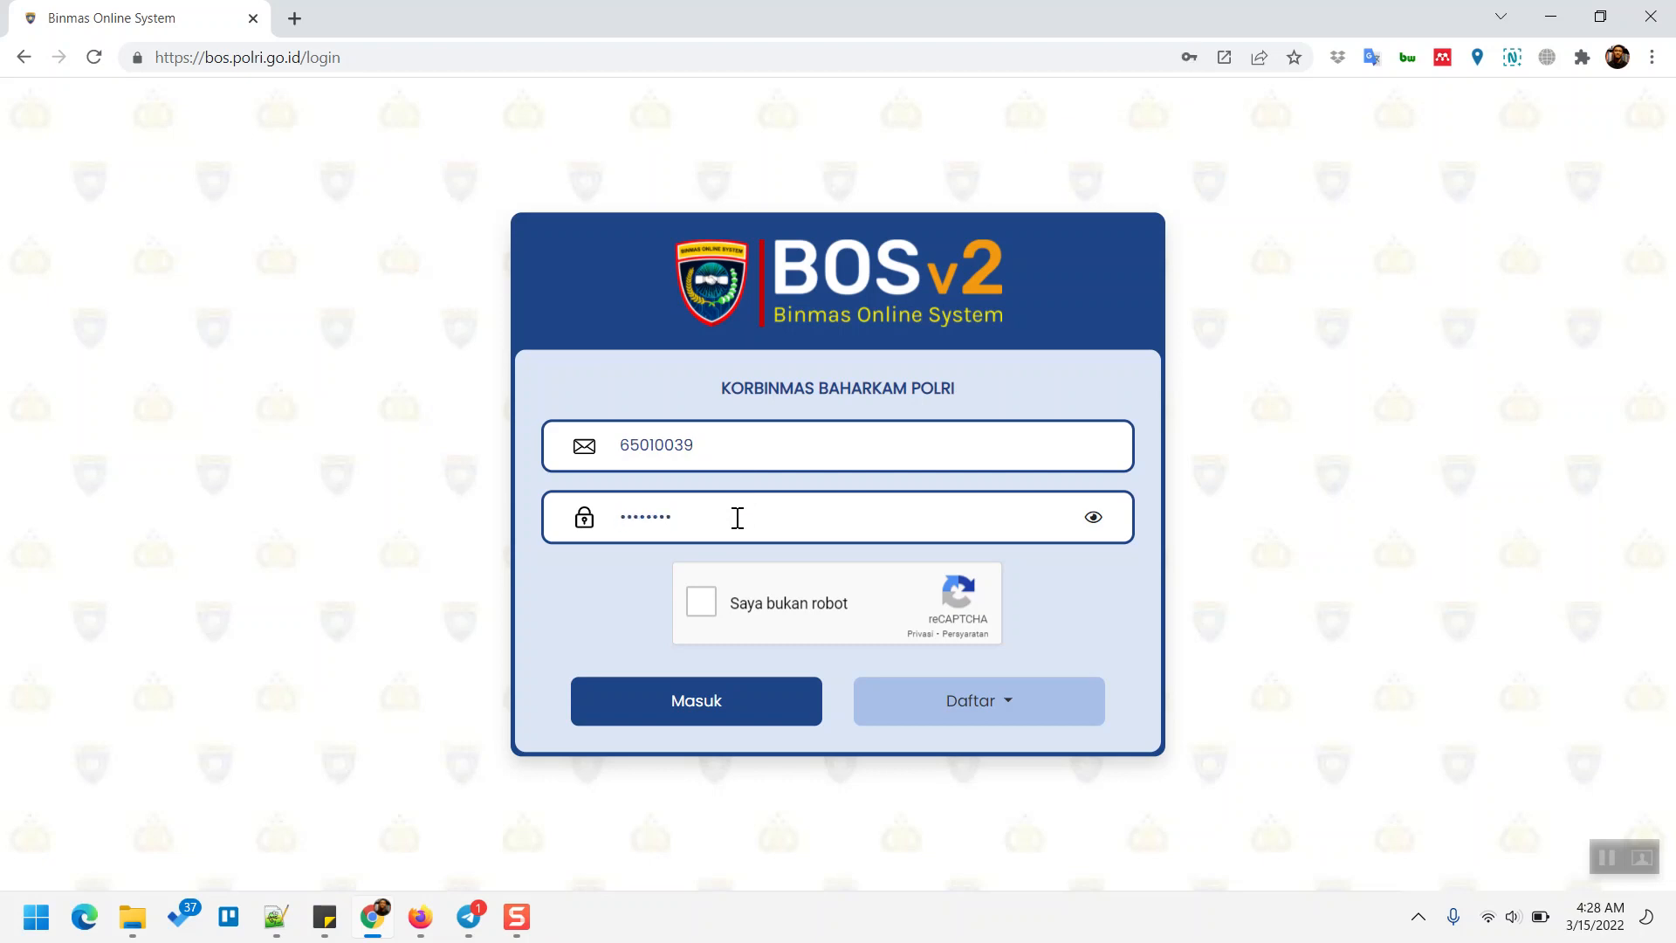
click(1093, 519)
click(696, 703)
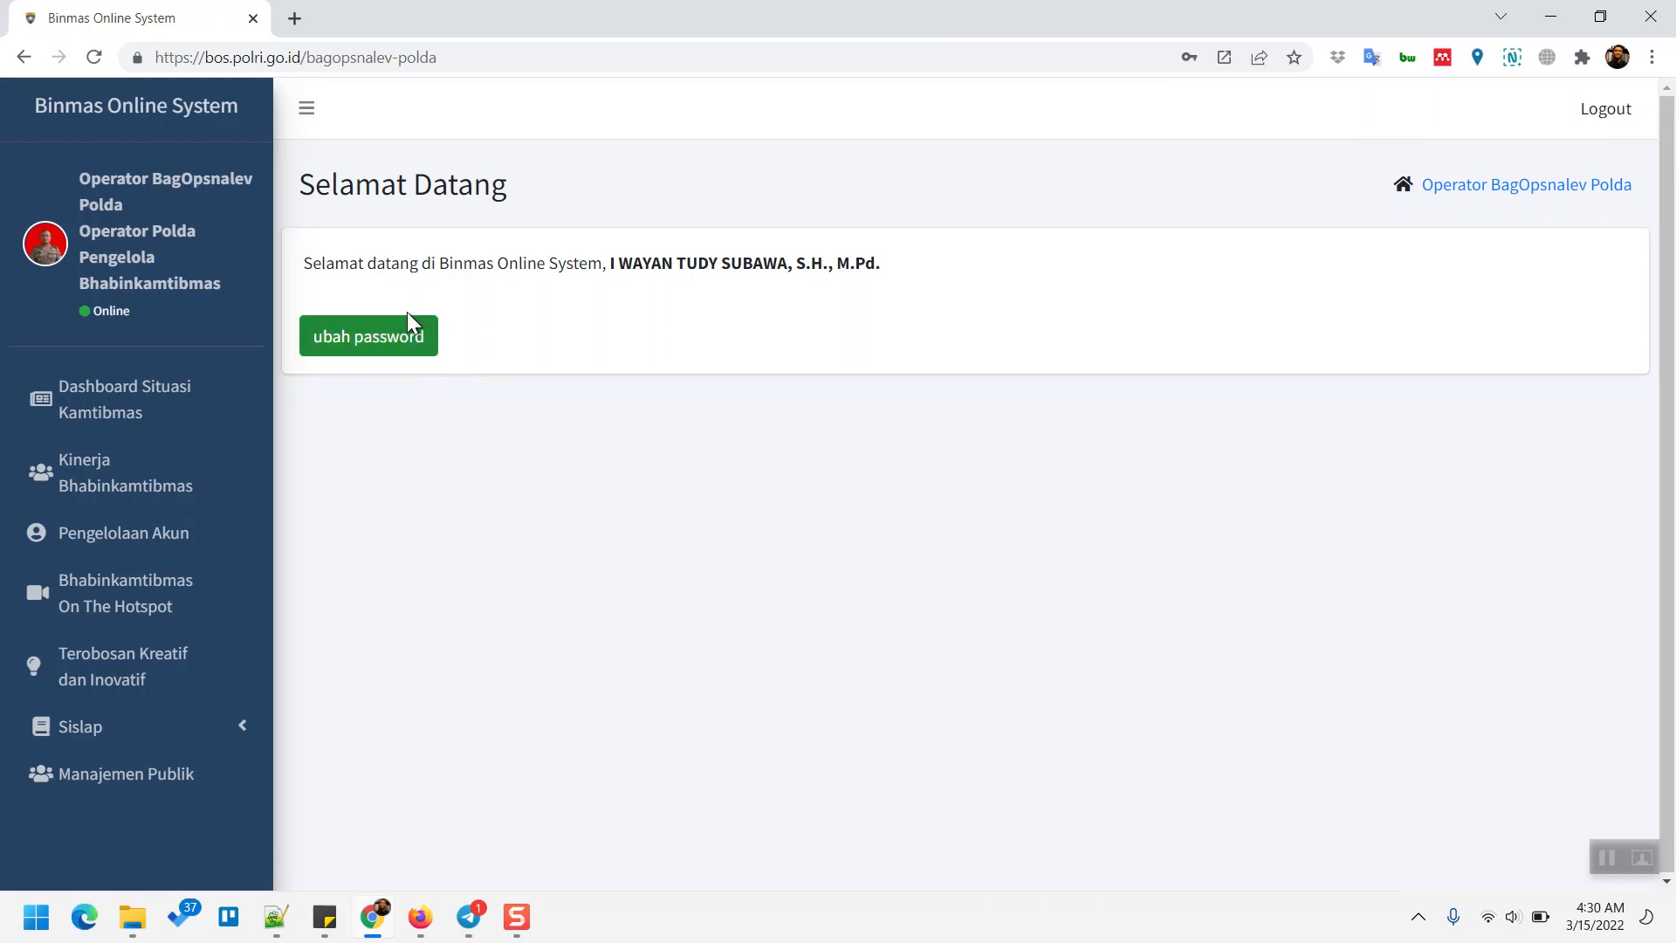
- Wait for the Selamat Datang welcome dashboard to finish loading after sign-in
click(1599, 867)
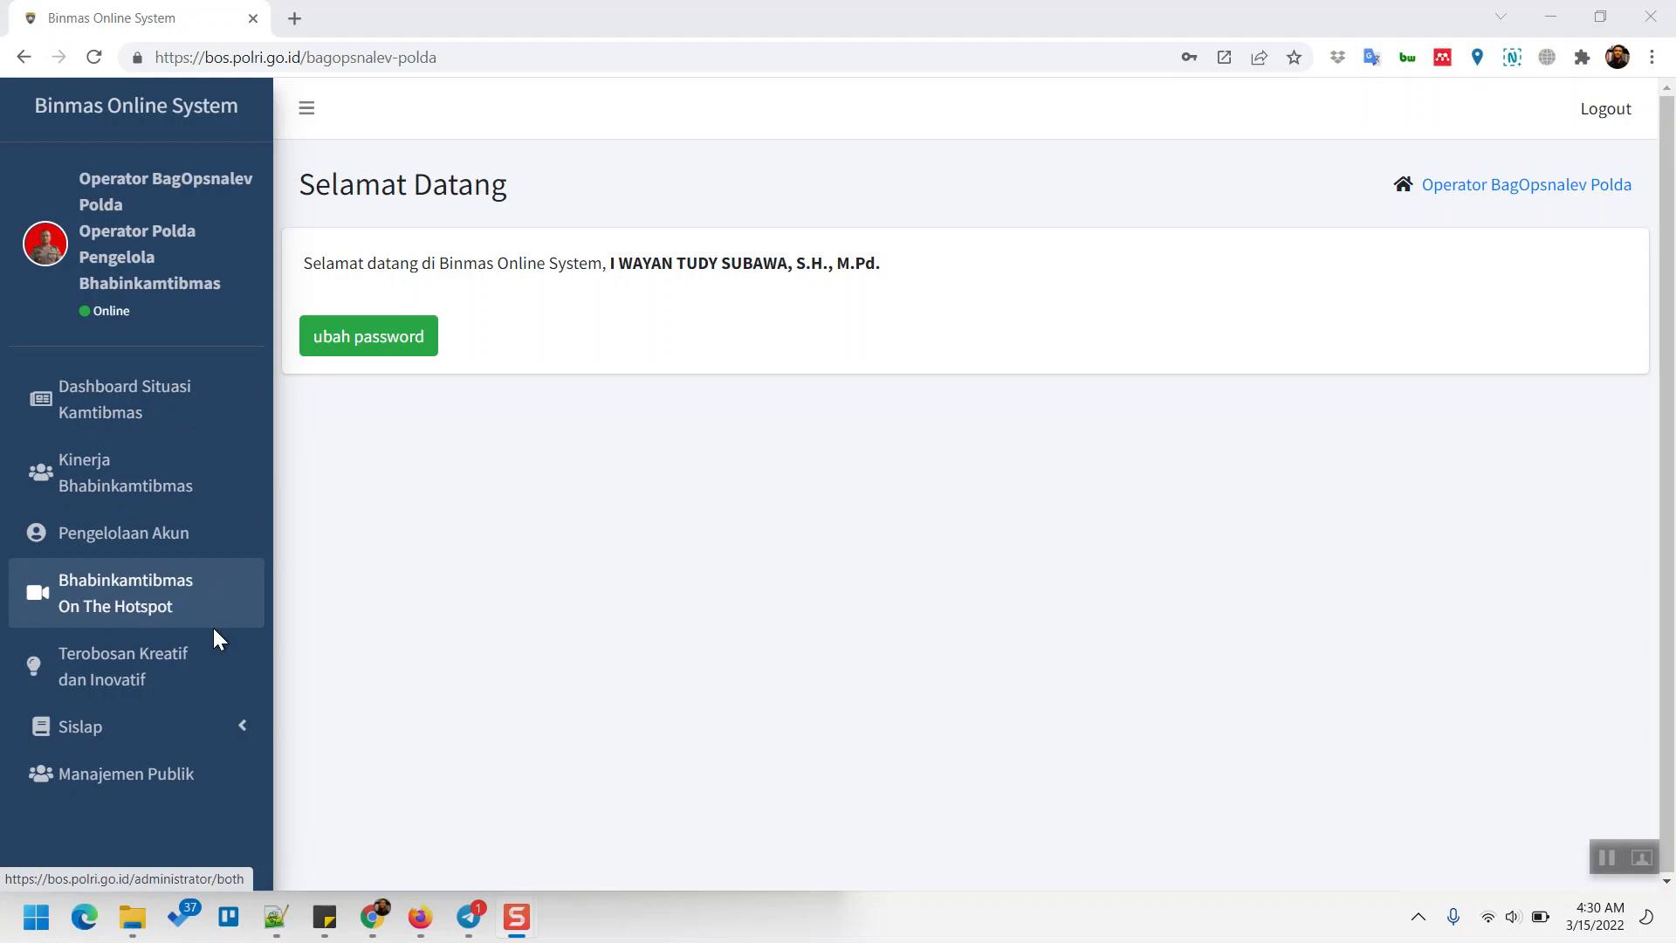
- Expand Sislap in the sidebar, view the Video Tutorial, then go to Laporan Subdit
click(218, 744)
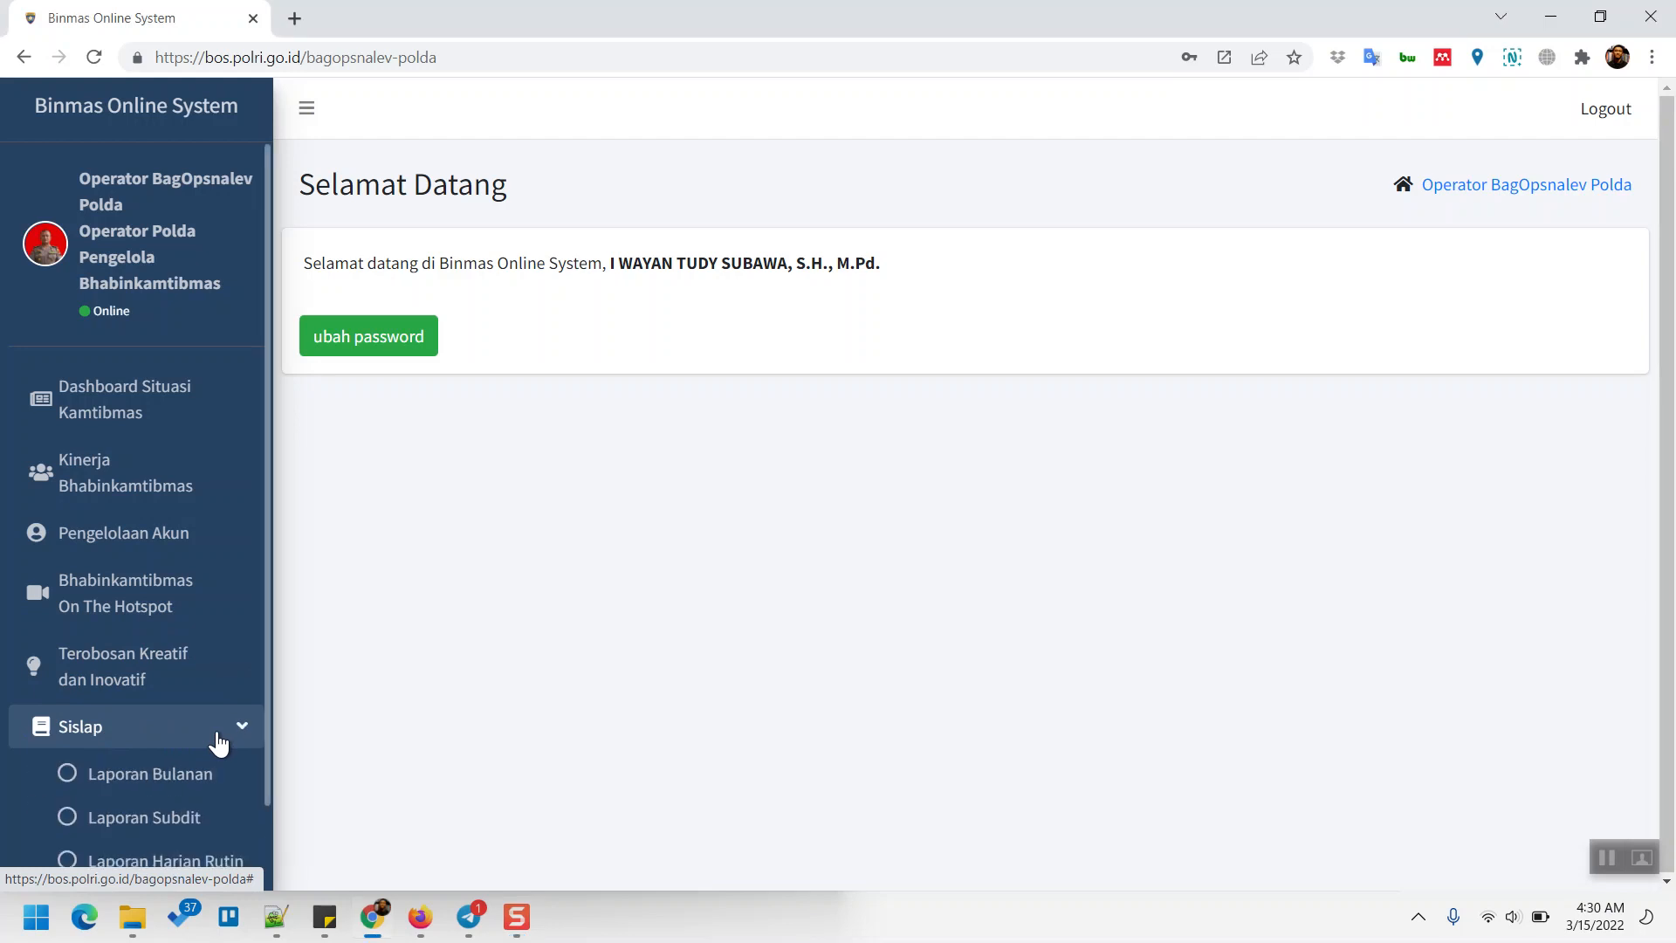
scroll(218, 744, down, 1)
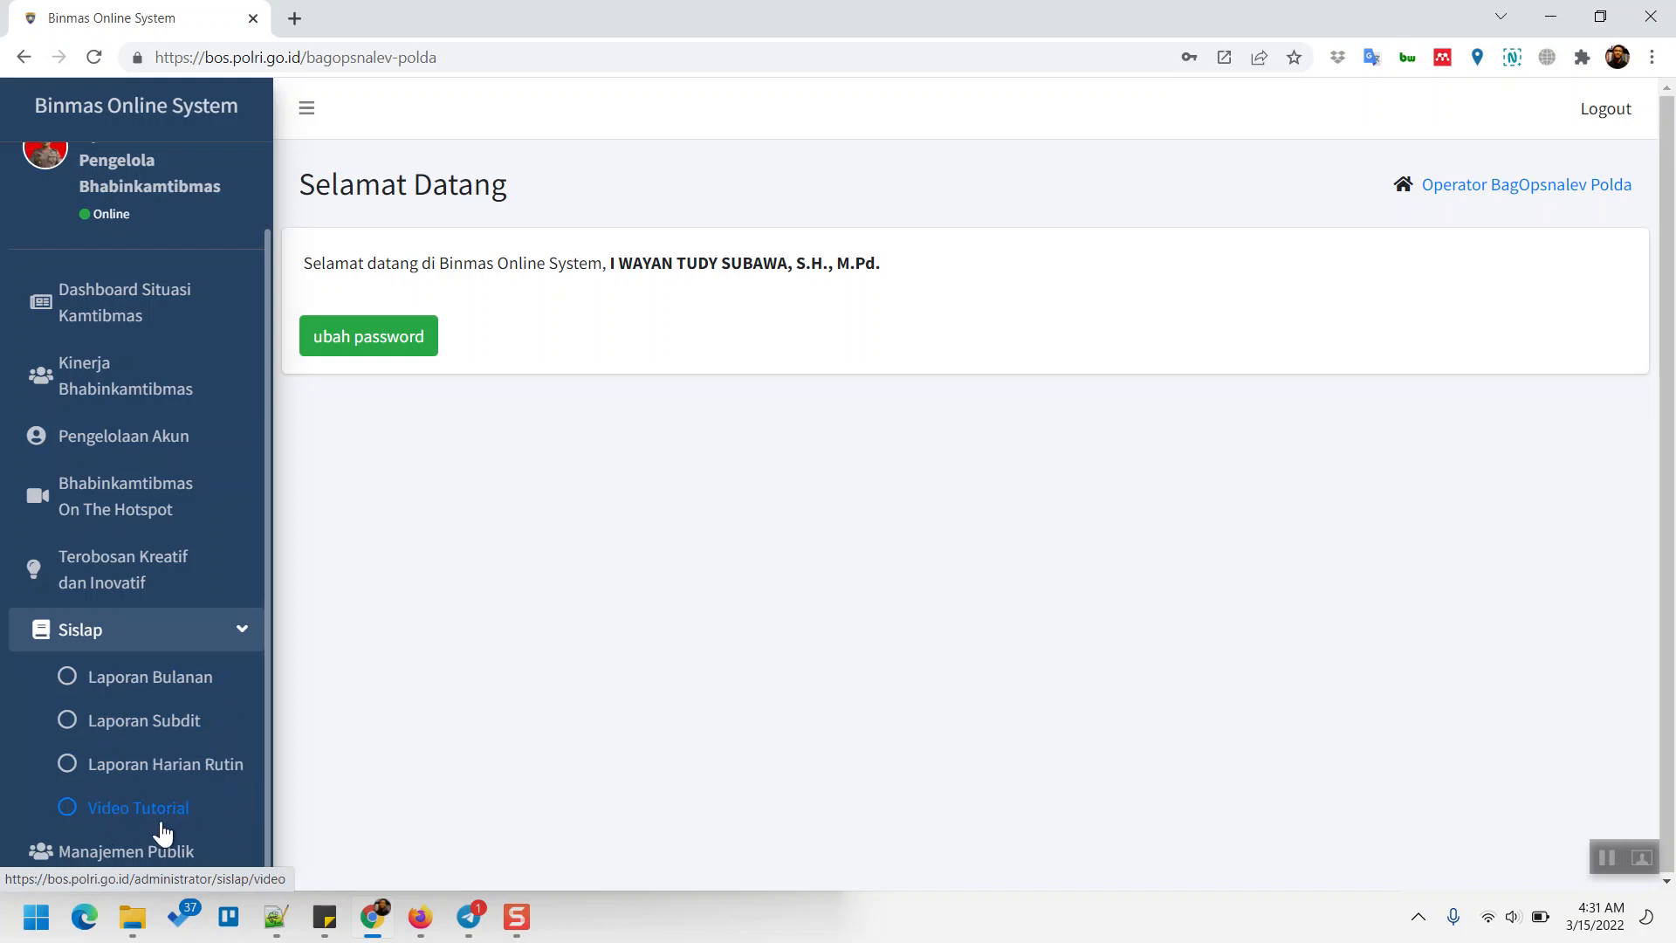
click(124, 825)
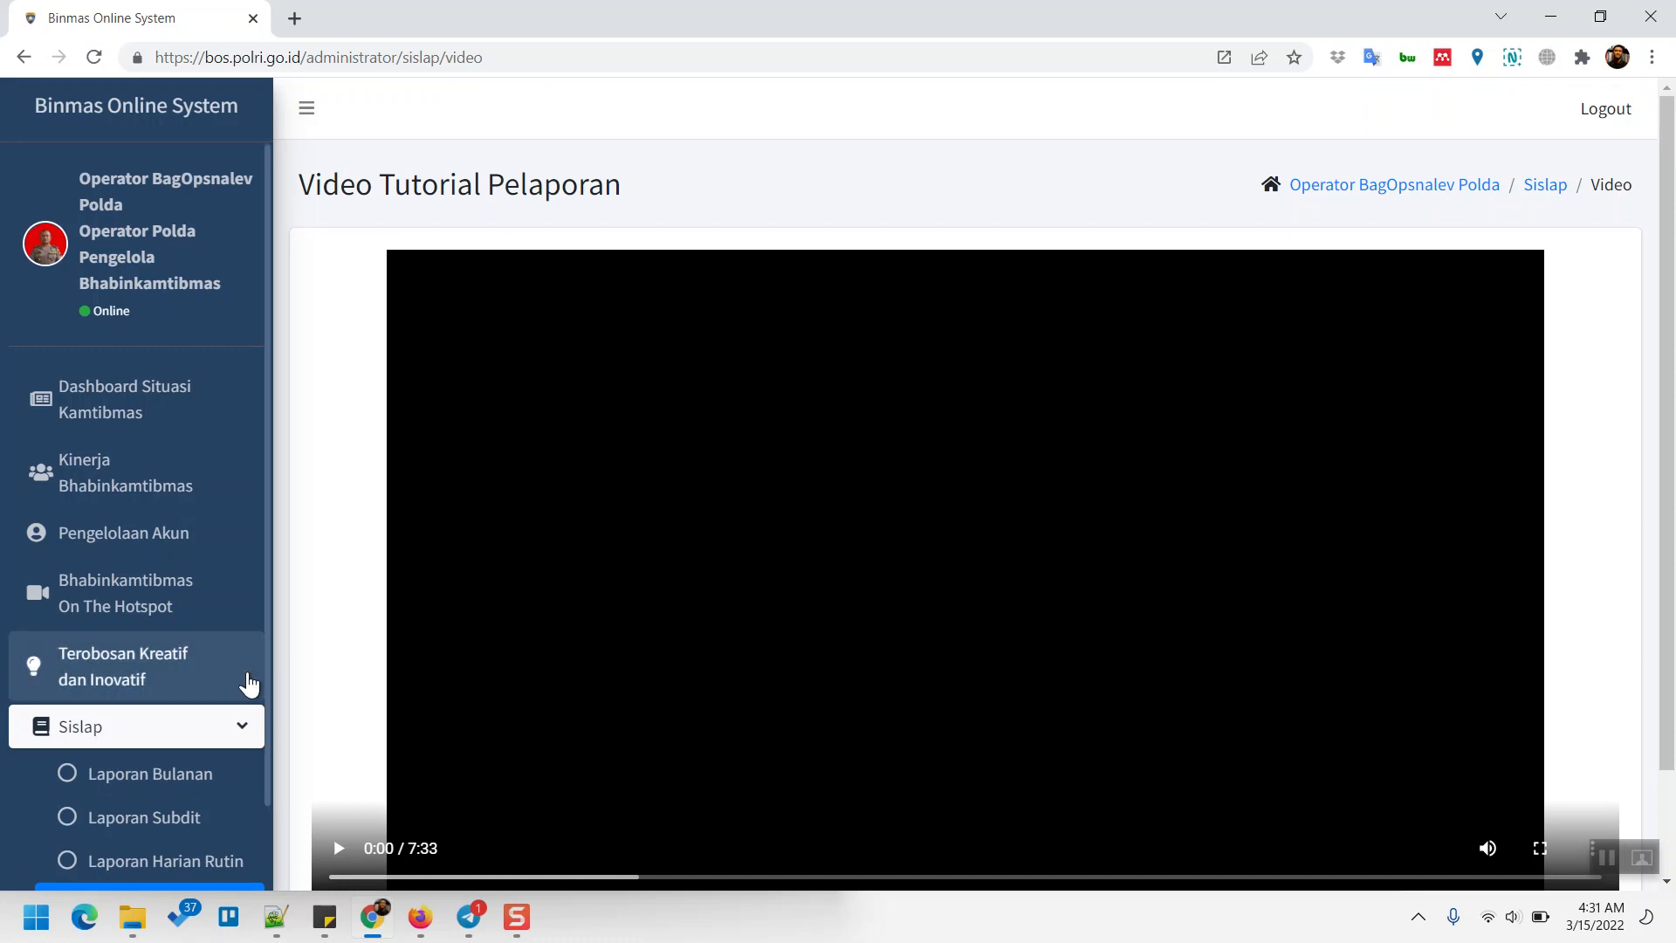
scroll(245, 684, down, 4)
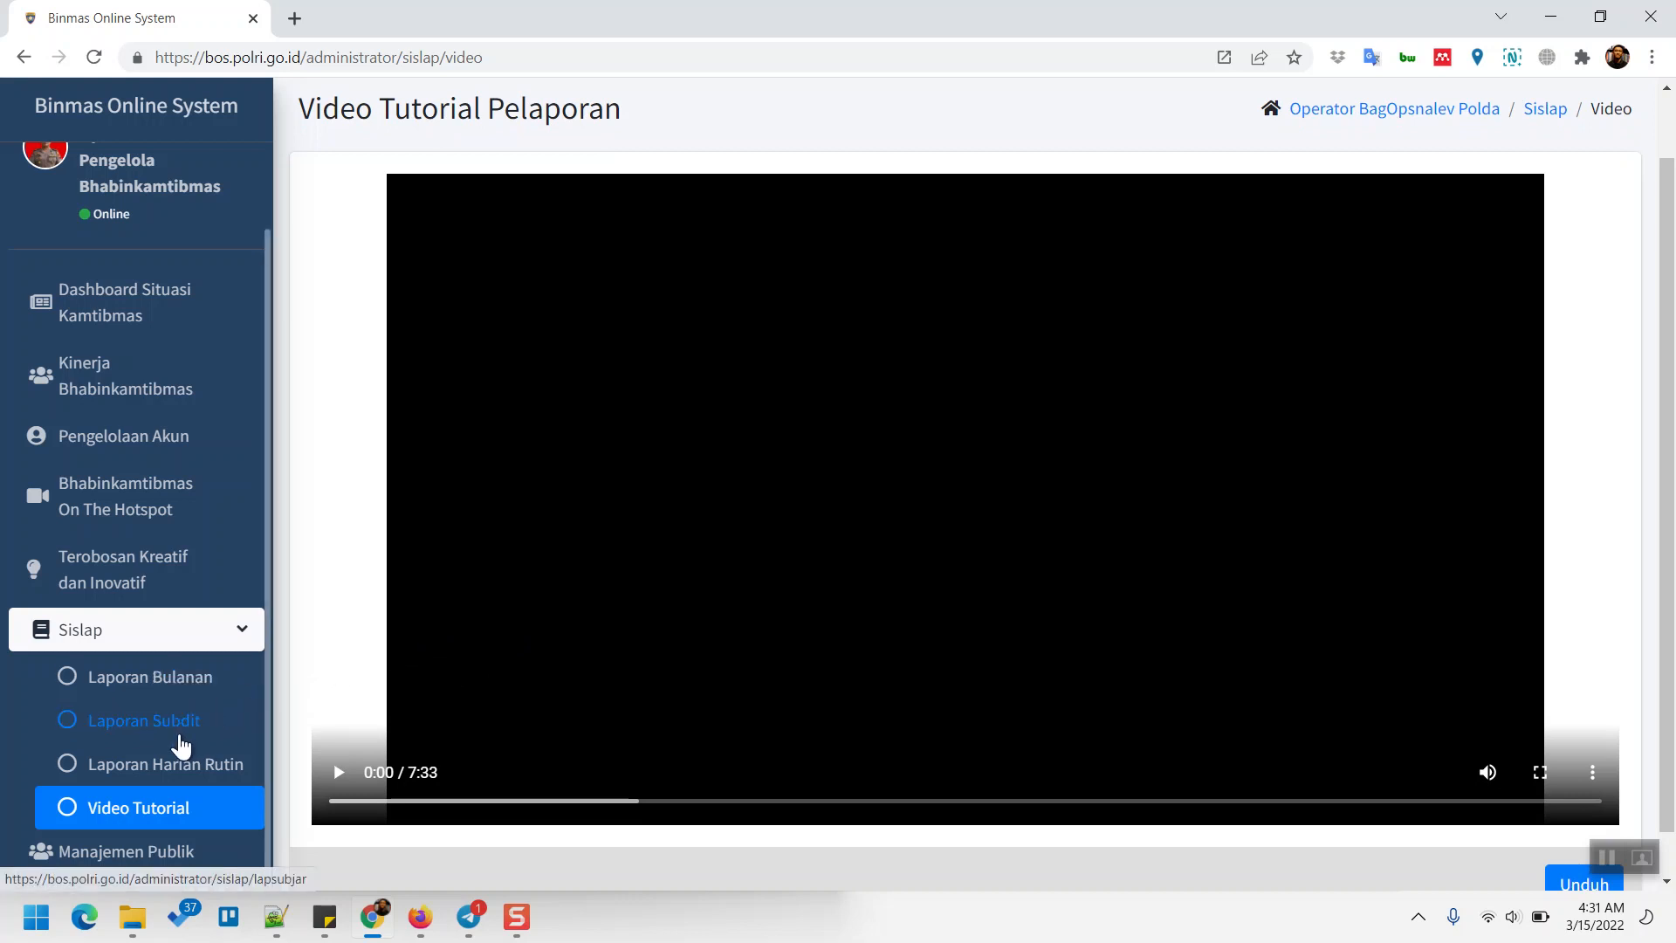
click(179, 738)
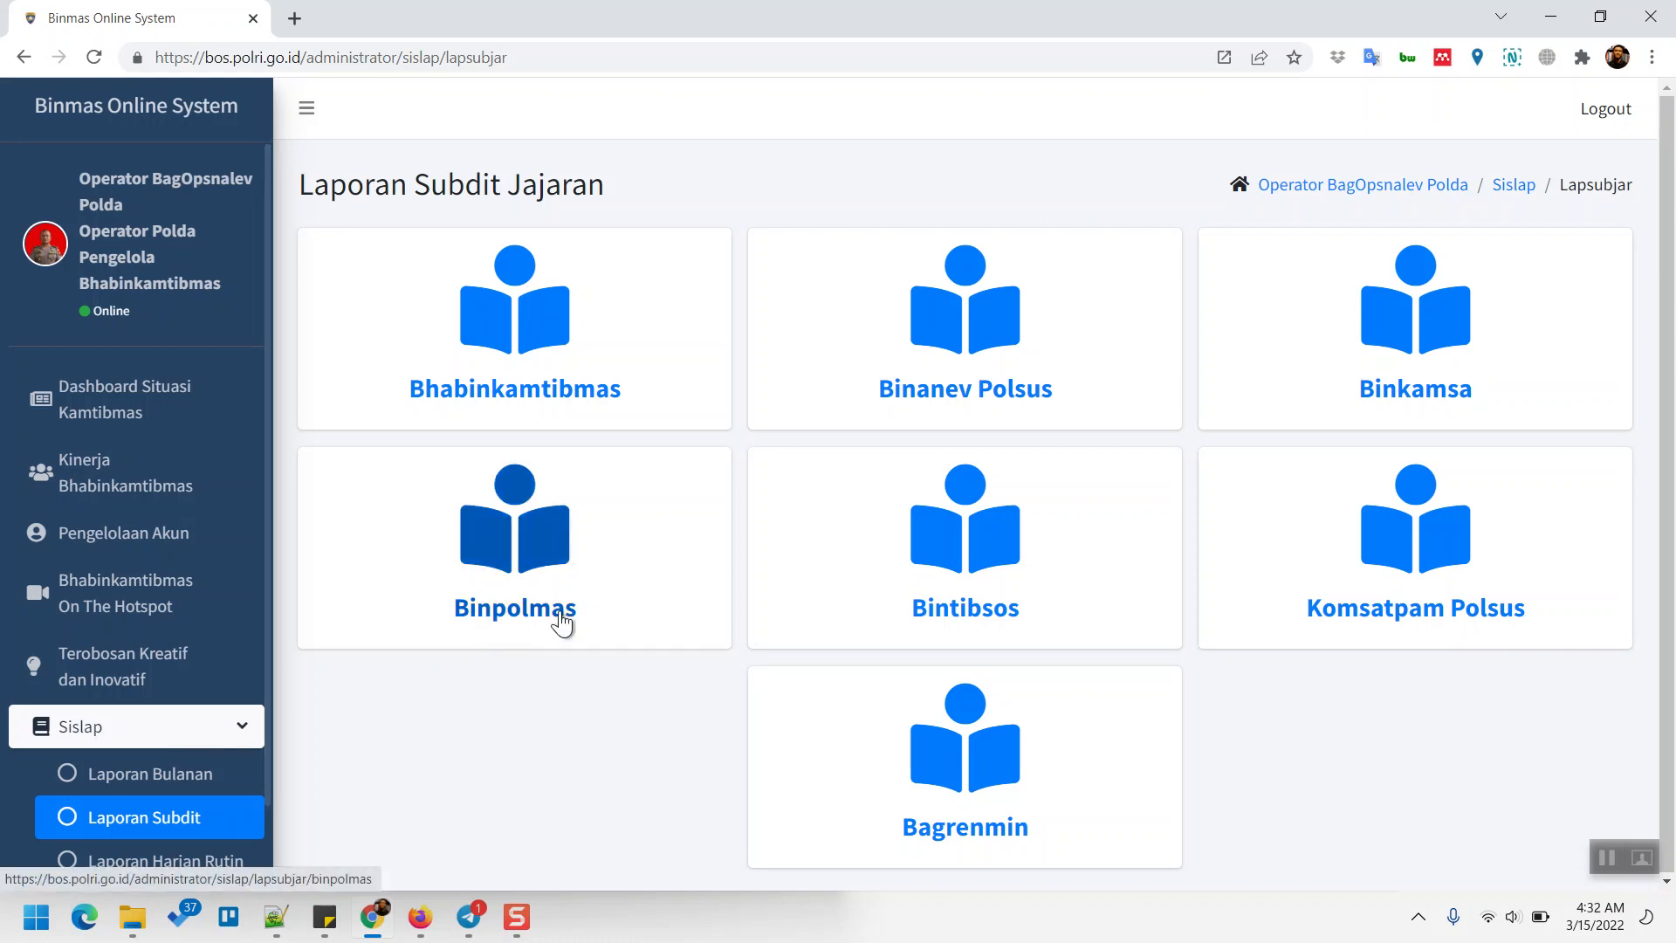
- Open the Bintibsos card on the Laporan Subdit Jajaran page
click(964, 582)
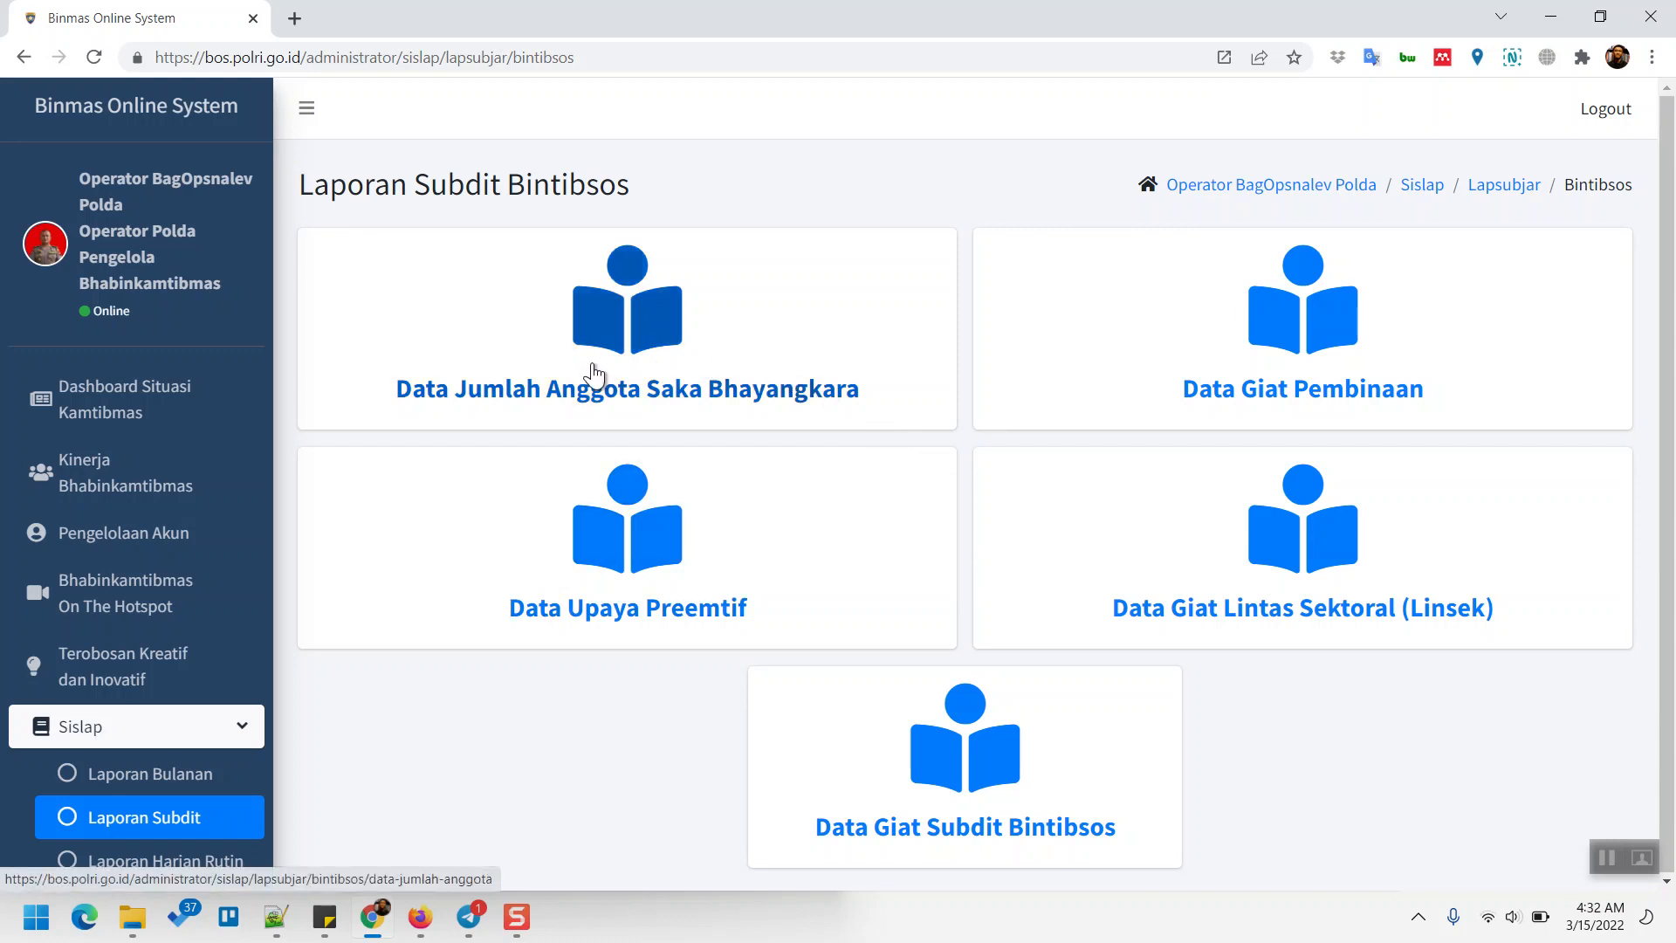
- Open Data Jumlah Anggota Saka Bhayangkara and request the blank report template download
click(614, 364)
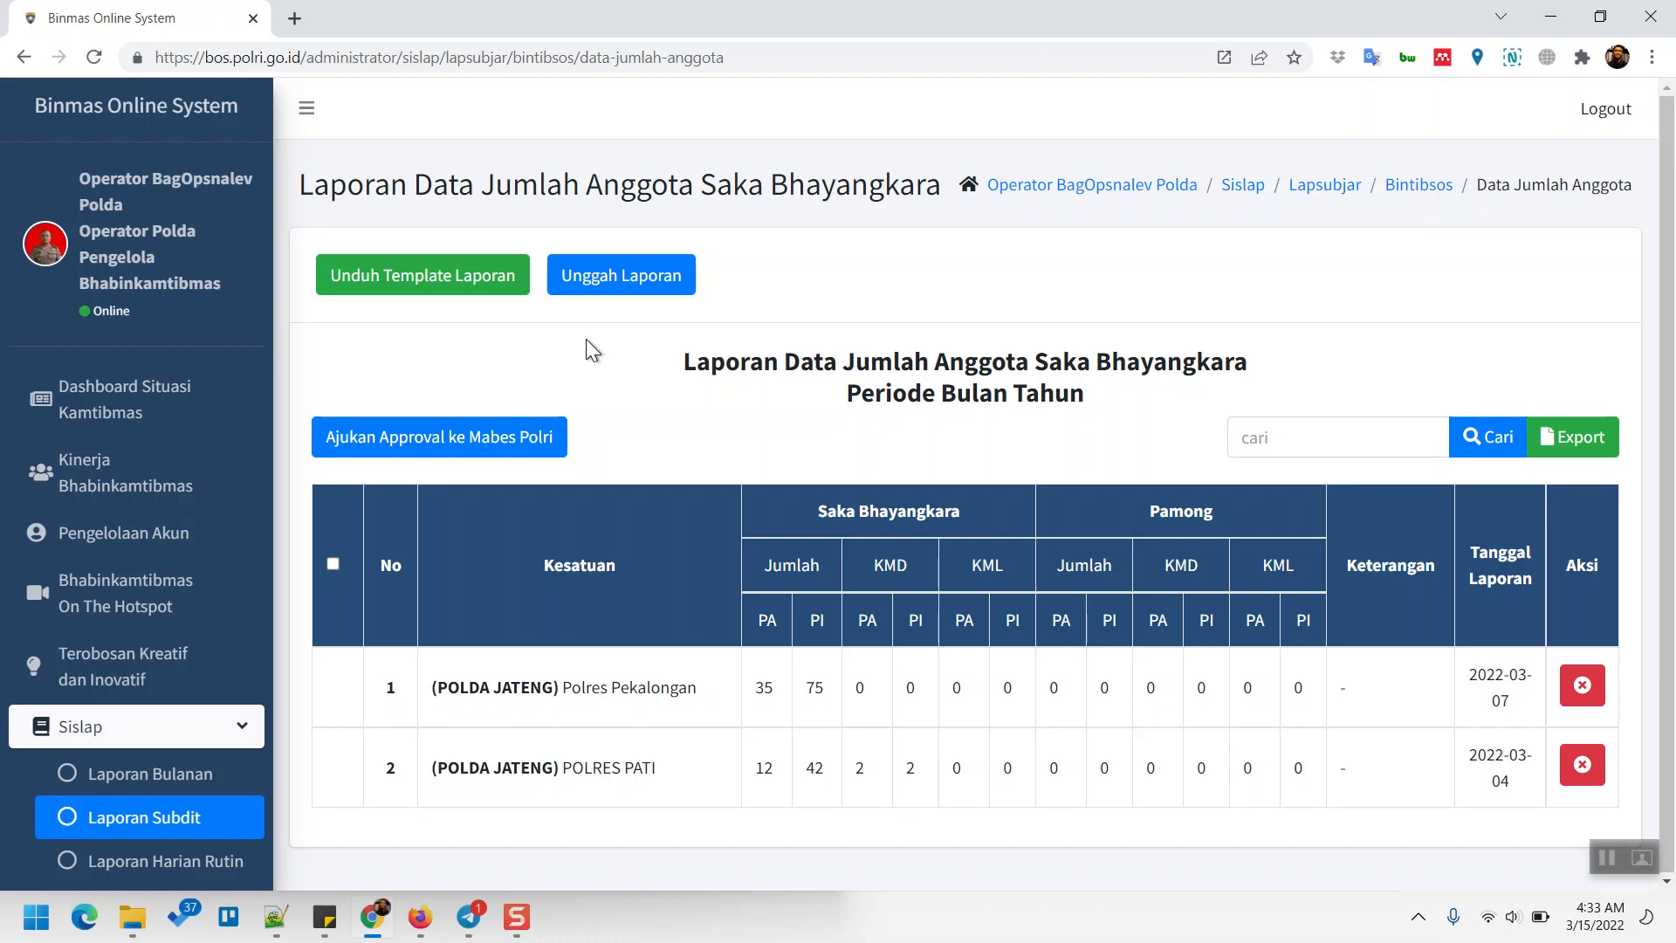
click(454, 285)
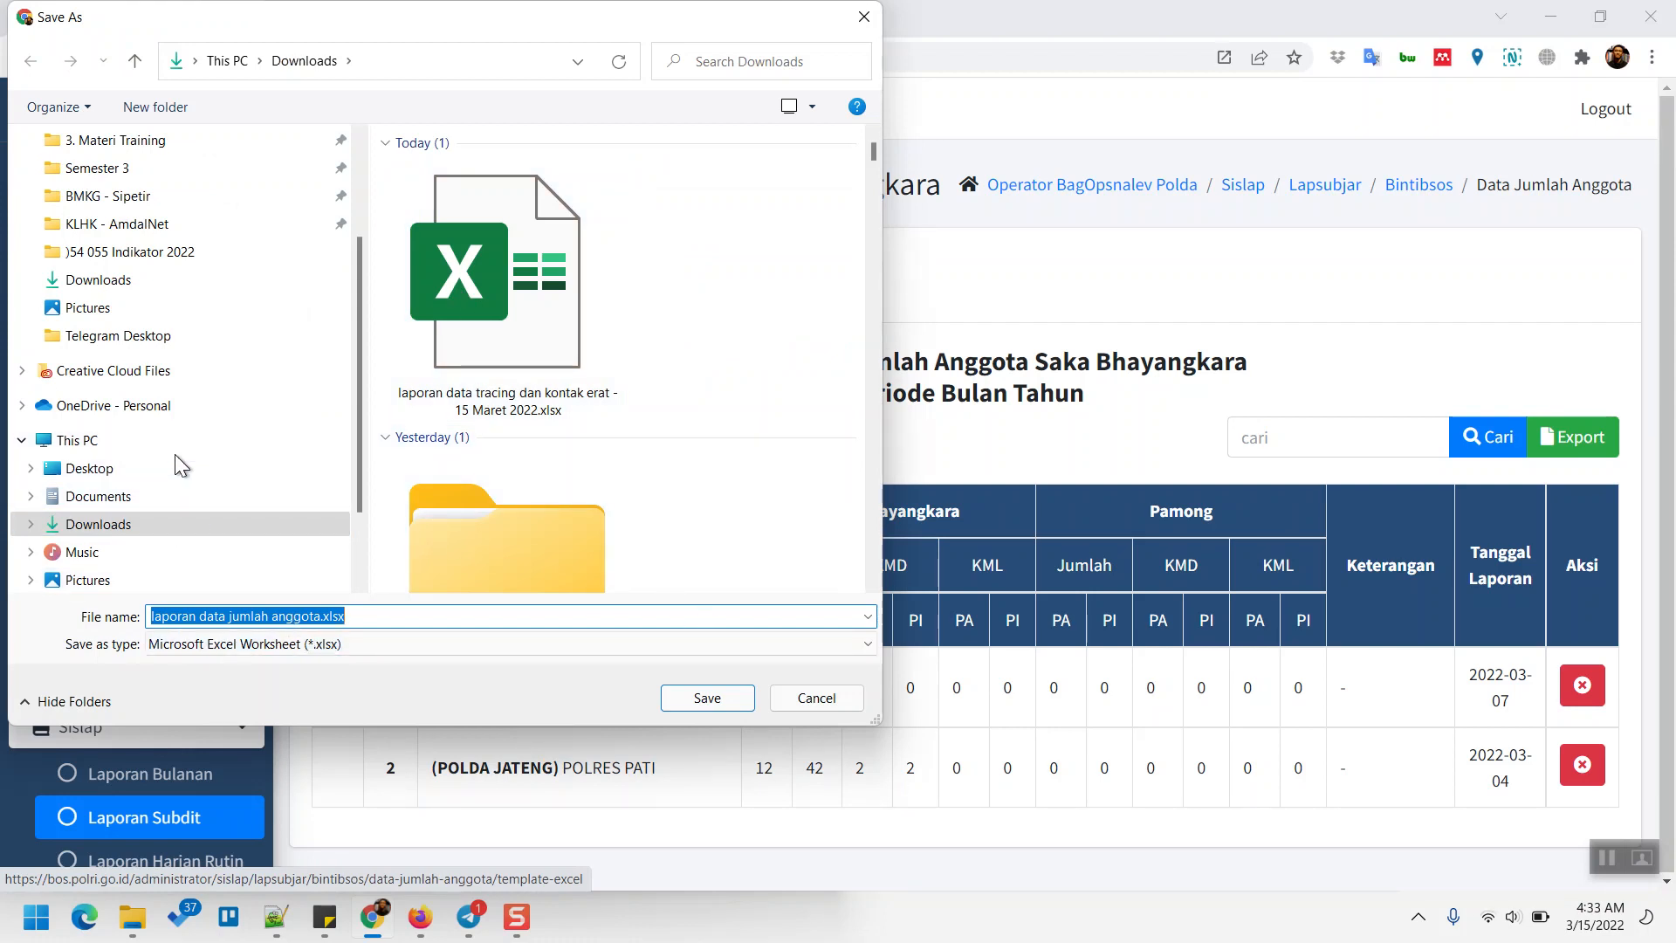
- Save 'laporan data jumlah anggota.xlsx' to Downloads and open it in Excel
click(706, 698)
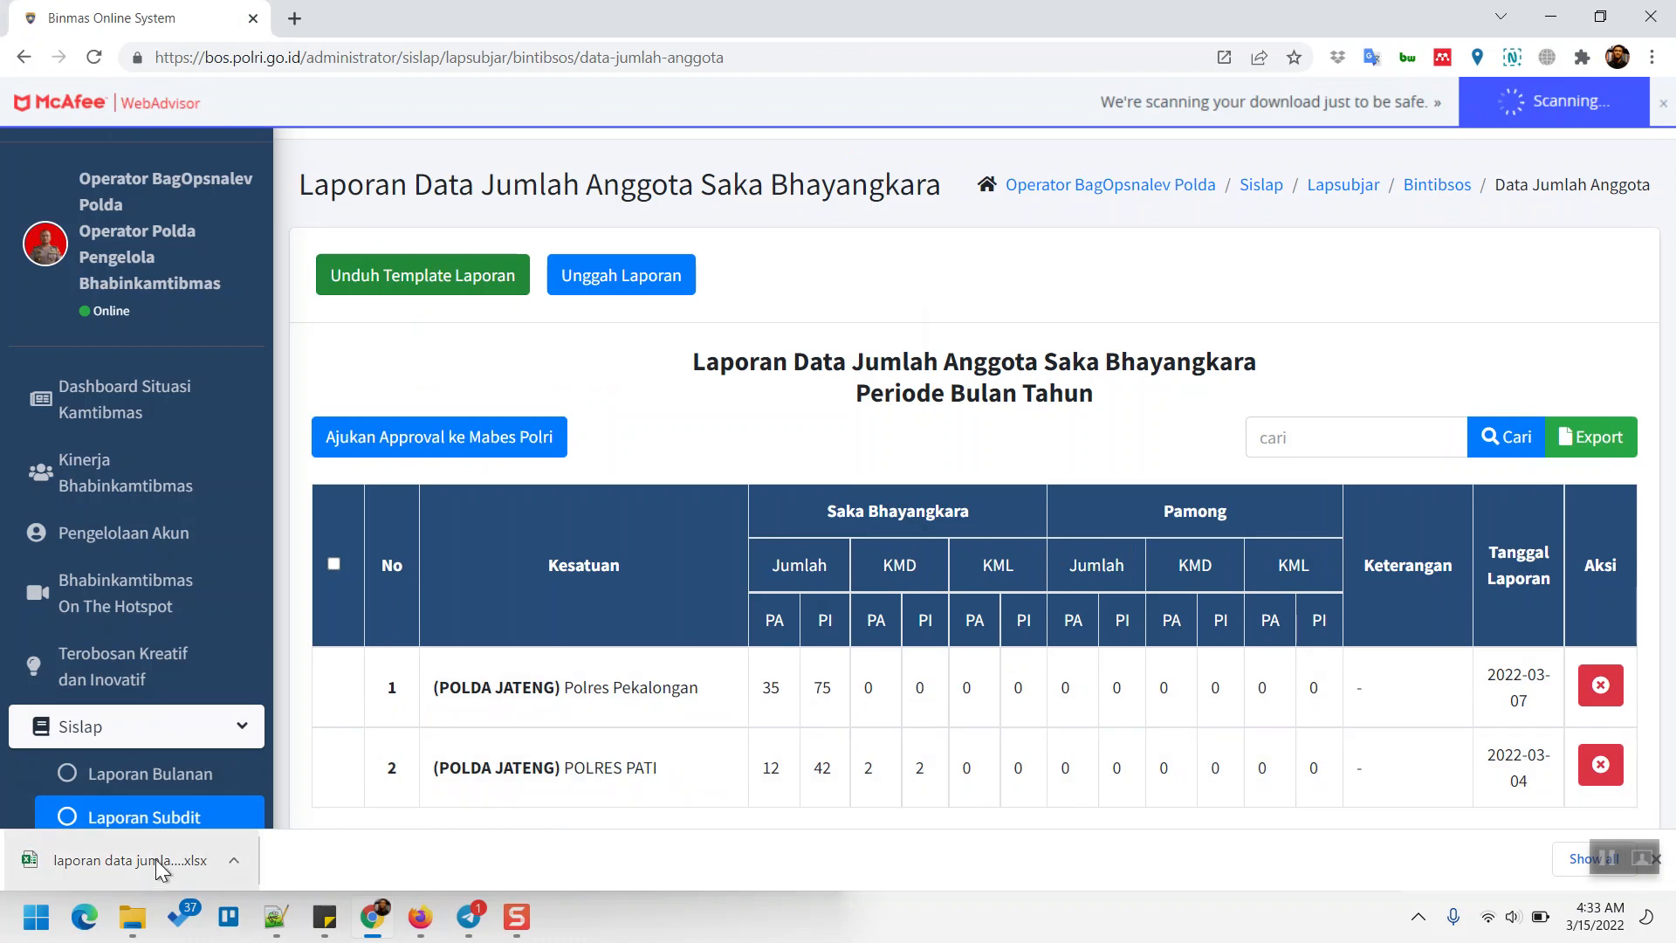
click(128, 857)
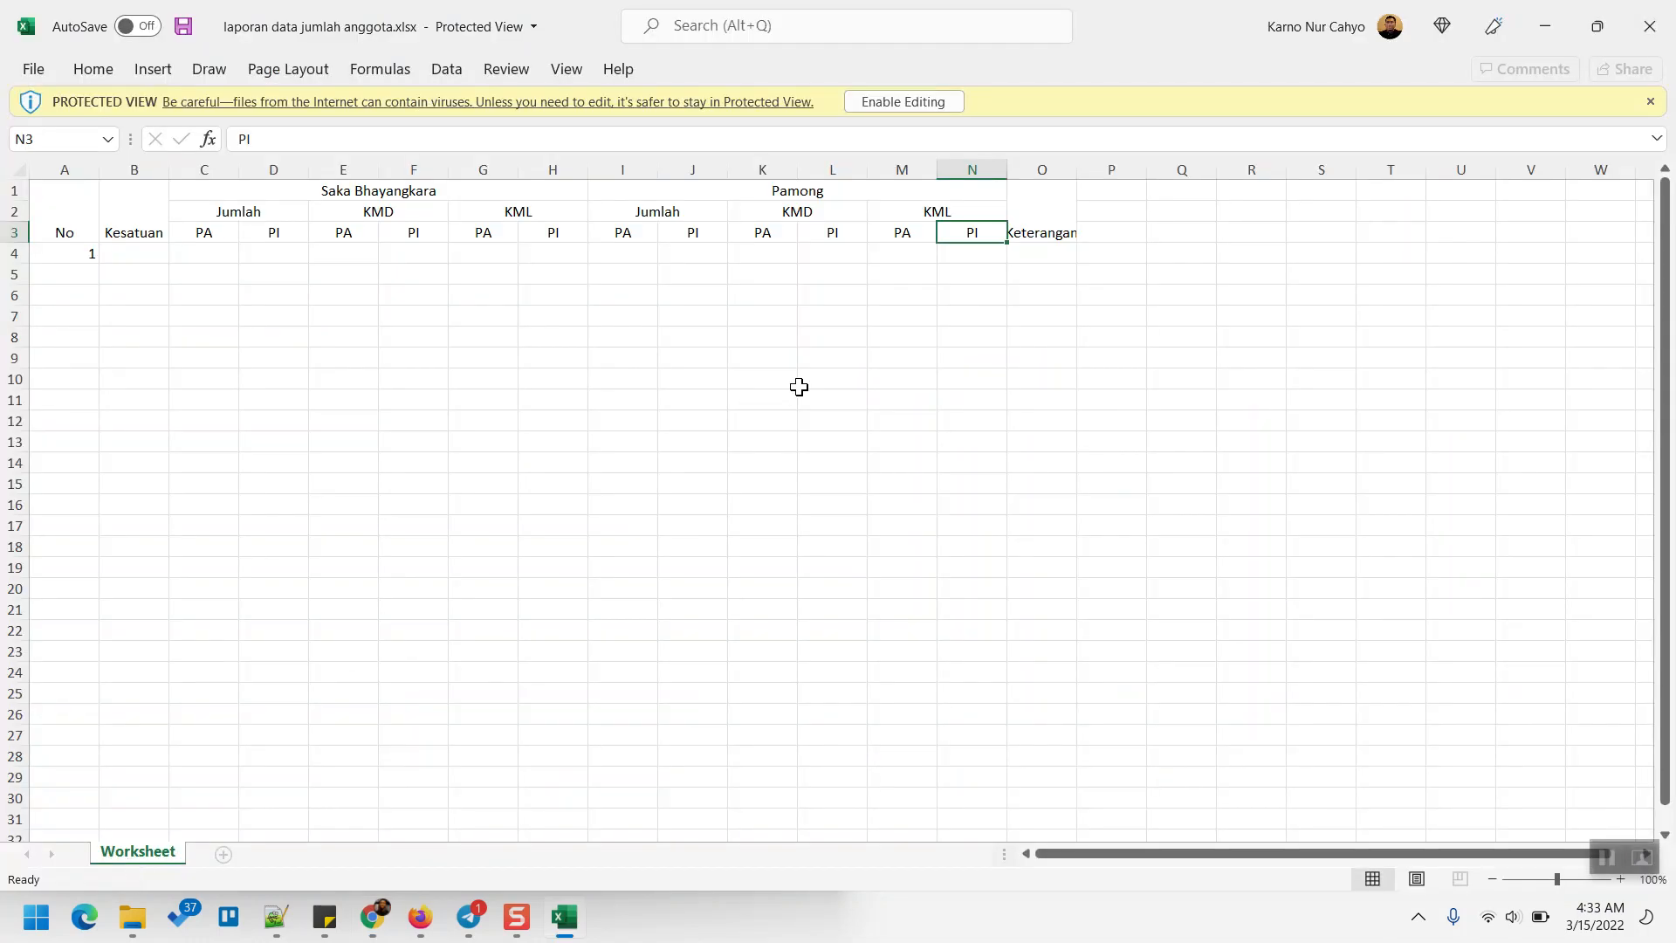
- Enable editing on the downloaded template, briefly switching to Chrome and back to Excel
click(882, 334)
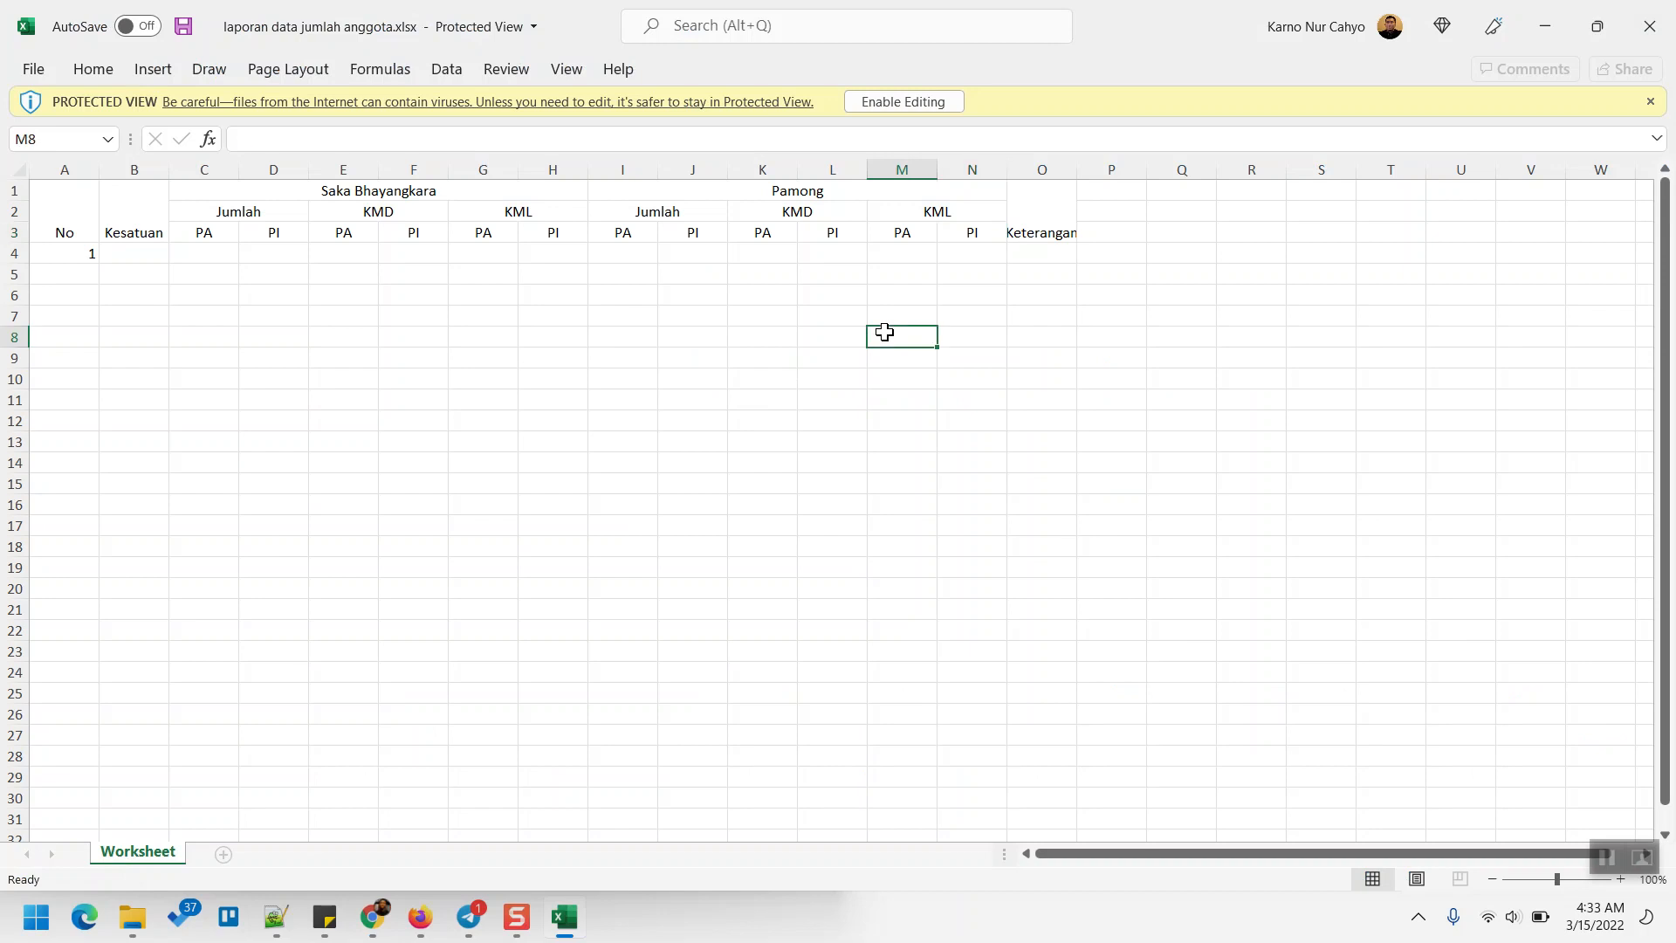
click(914, 103)
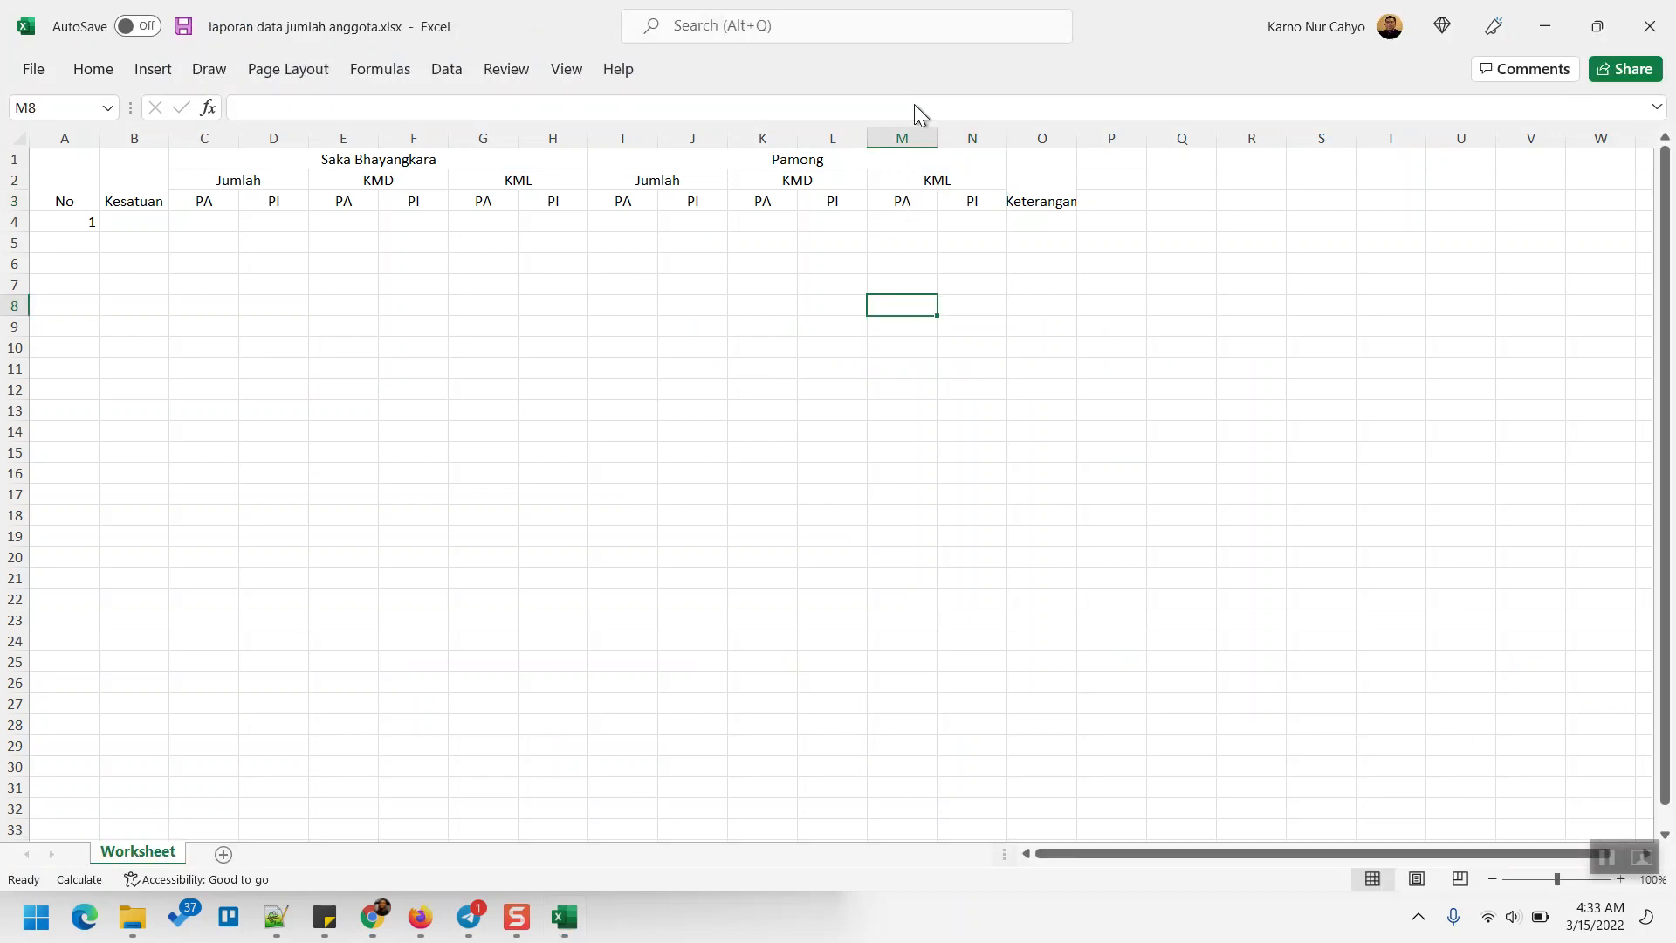
click(734, 323)
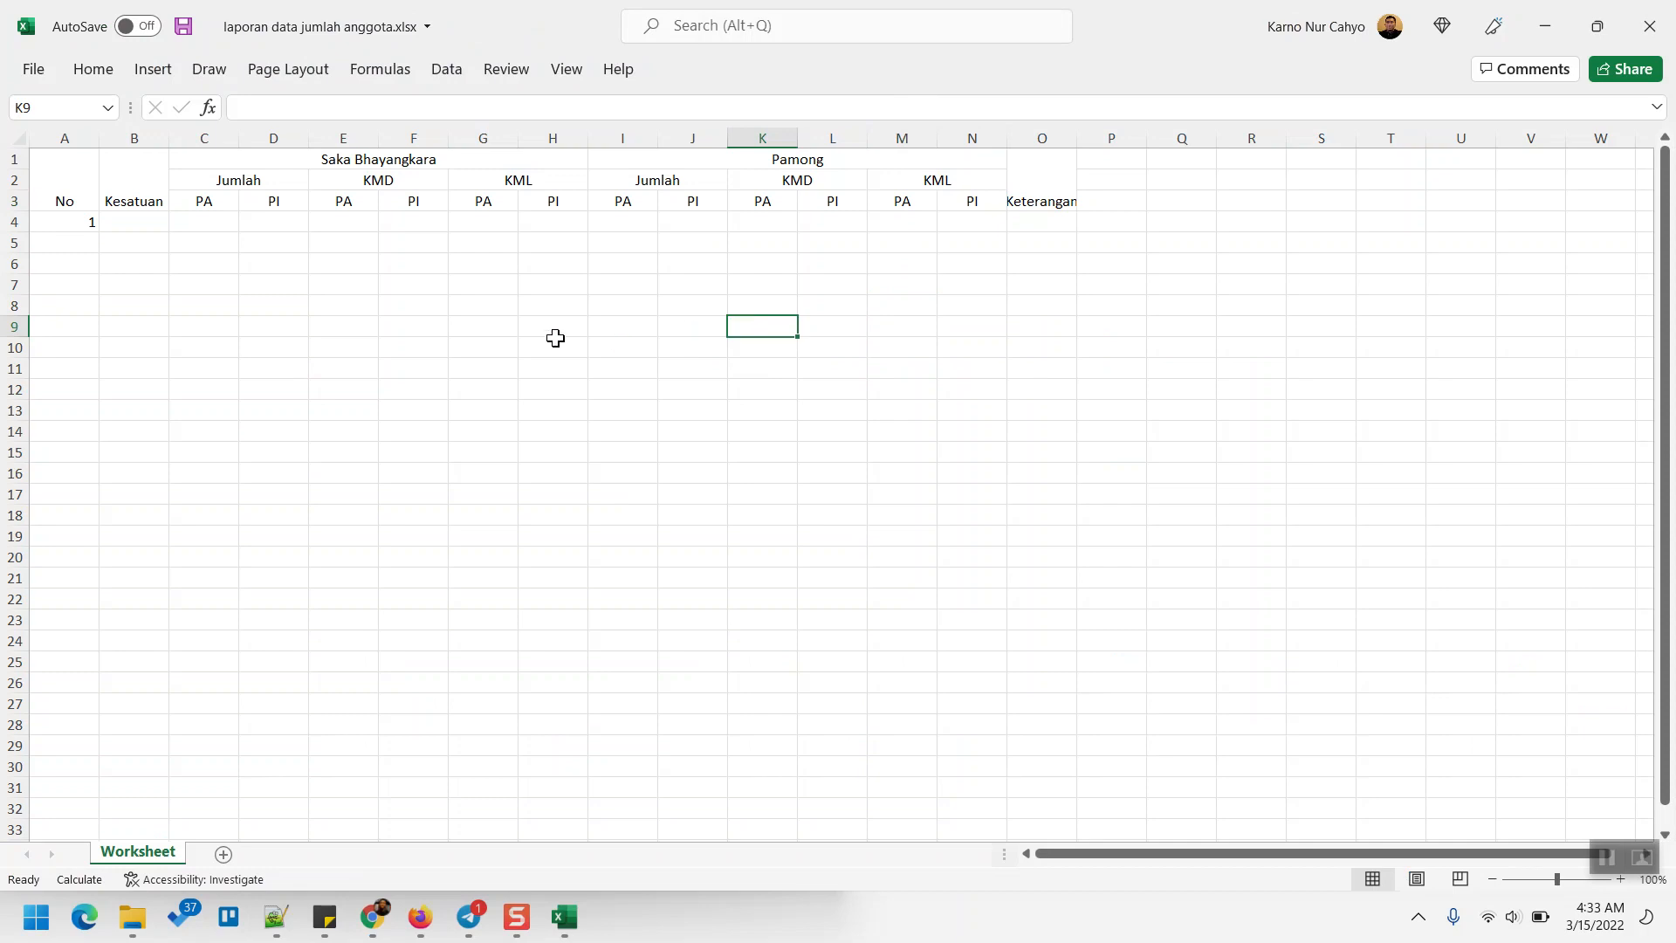
key(alt+Tab)
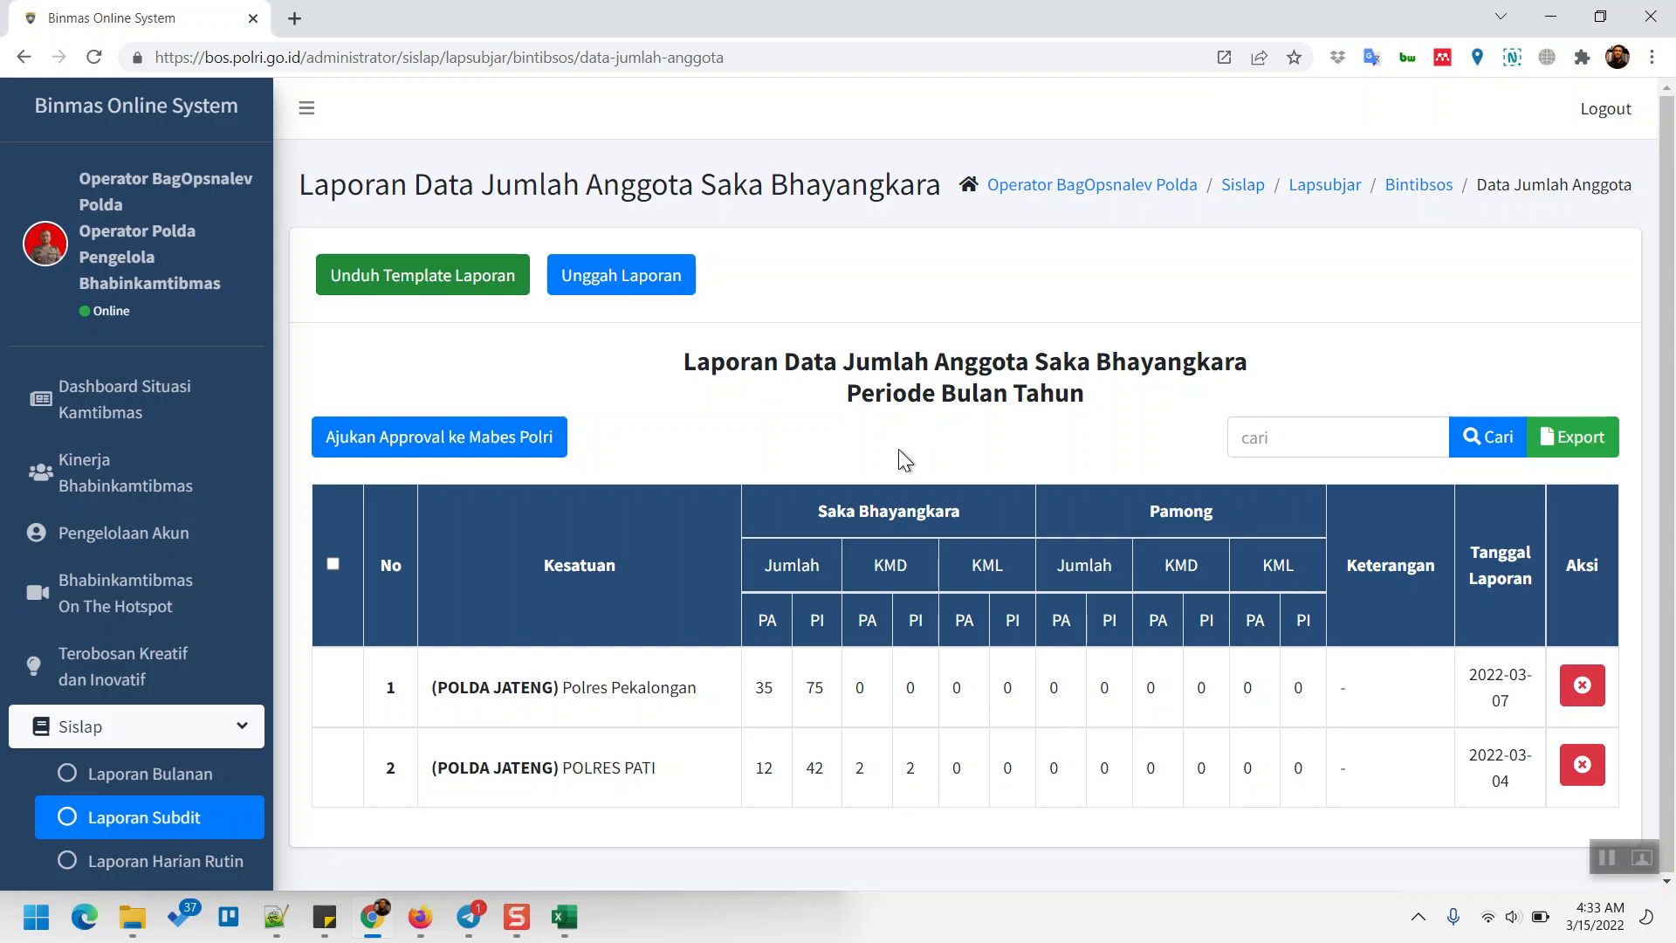
key(alt+Tab)
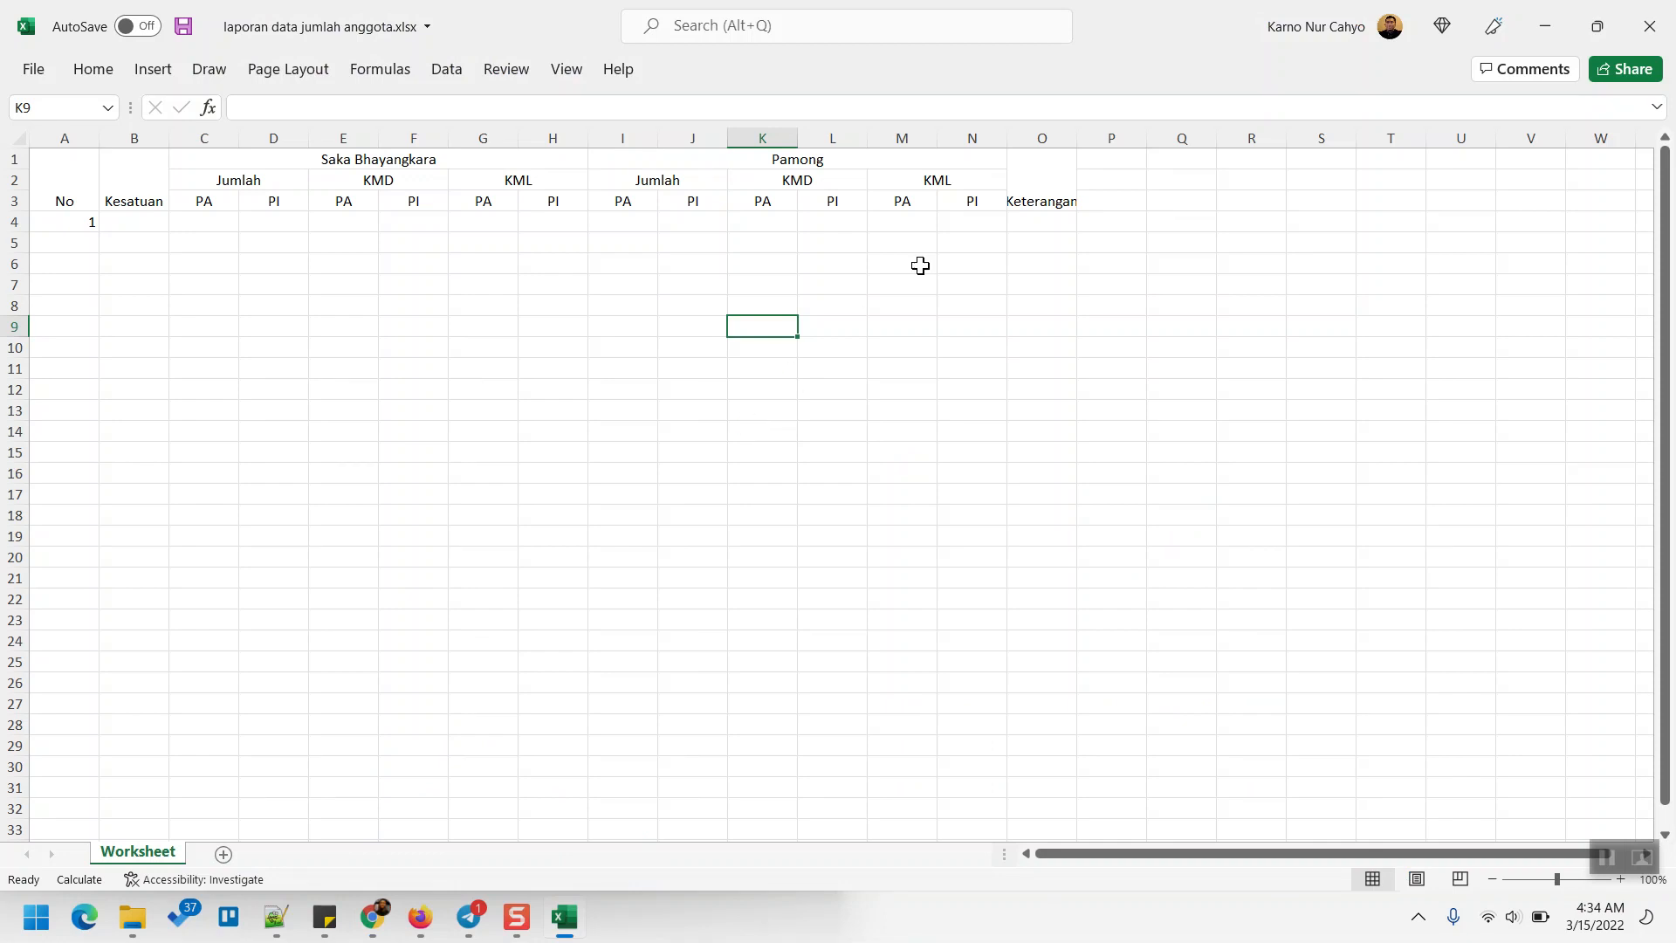
mouse_move(960, 208)
mouse_down()
mouse_move(969, 160)
mouse_move(958, 215)
mouse_up()
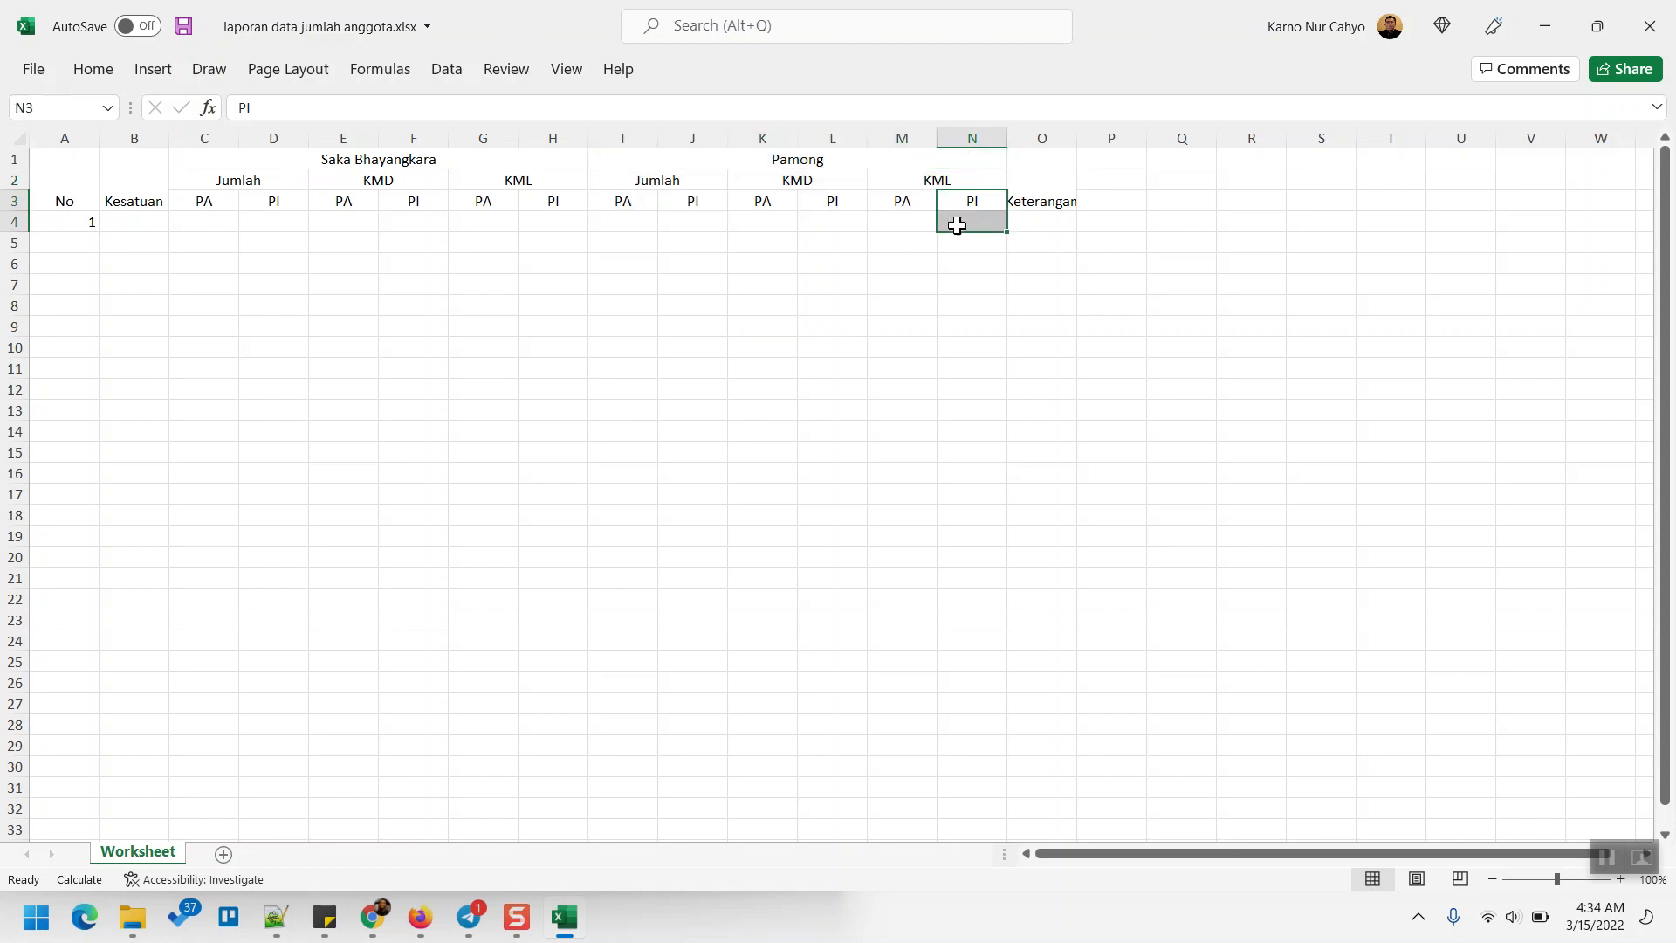
click(972, 304)
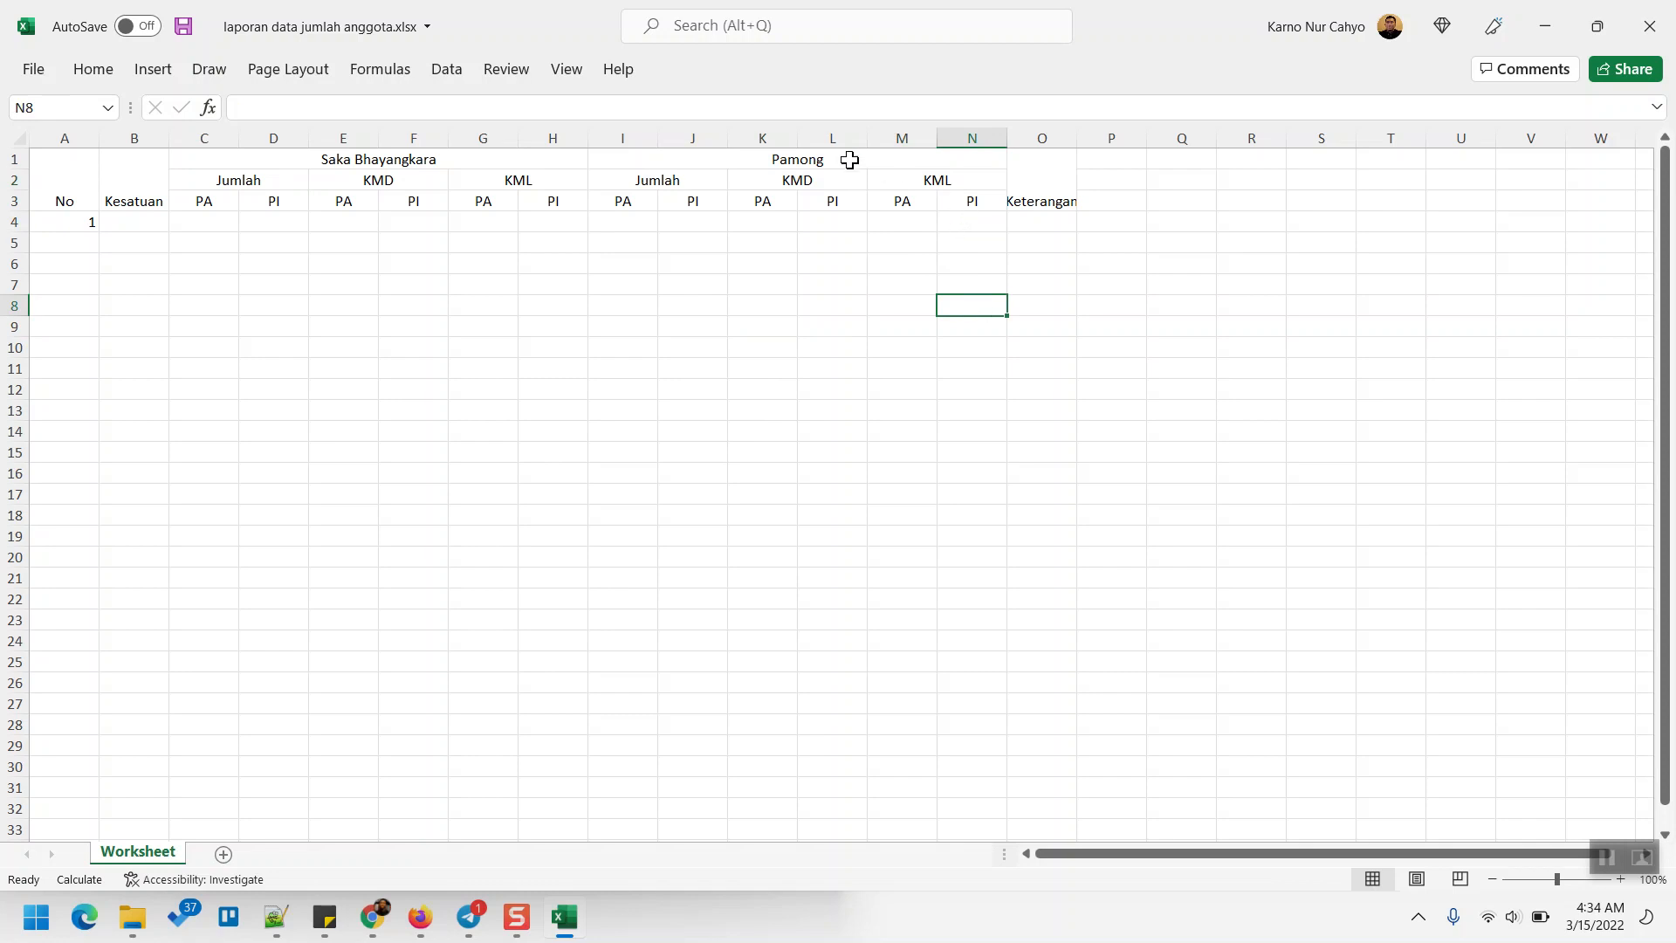
drag(908, 138, 981, 131)
click(1028, 289)
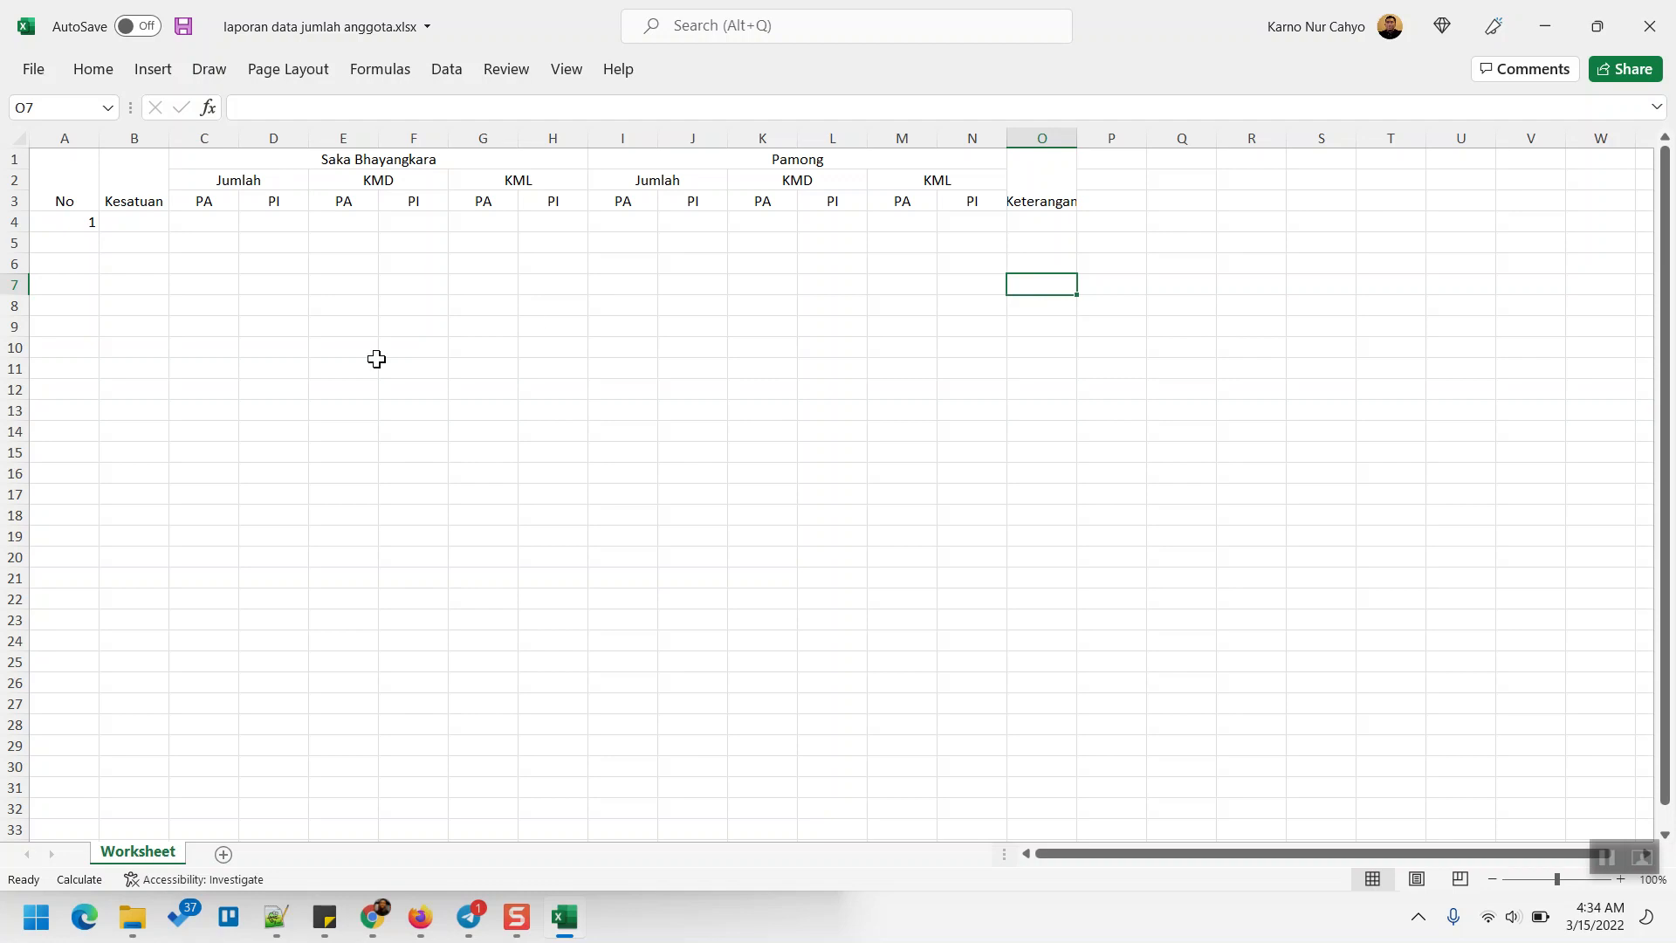
click(120, 386)
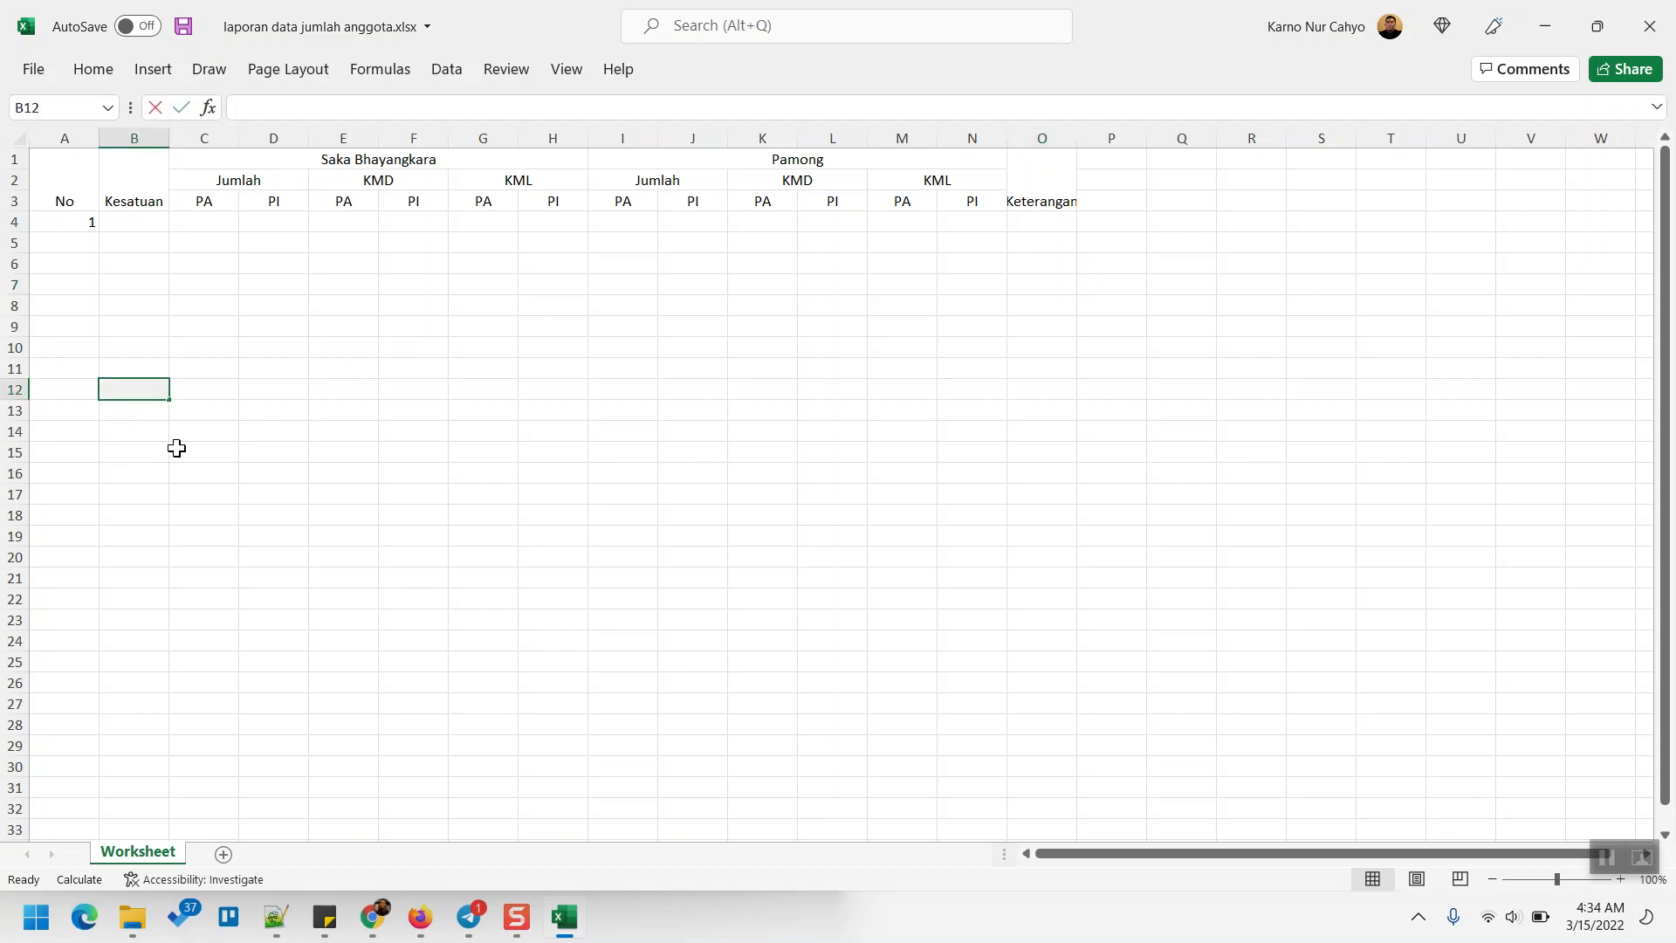
text(Jumlah)
key(Tab)
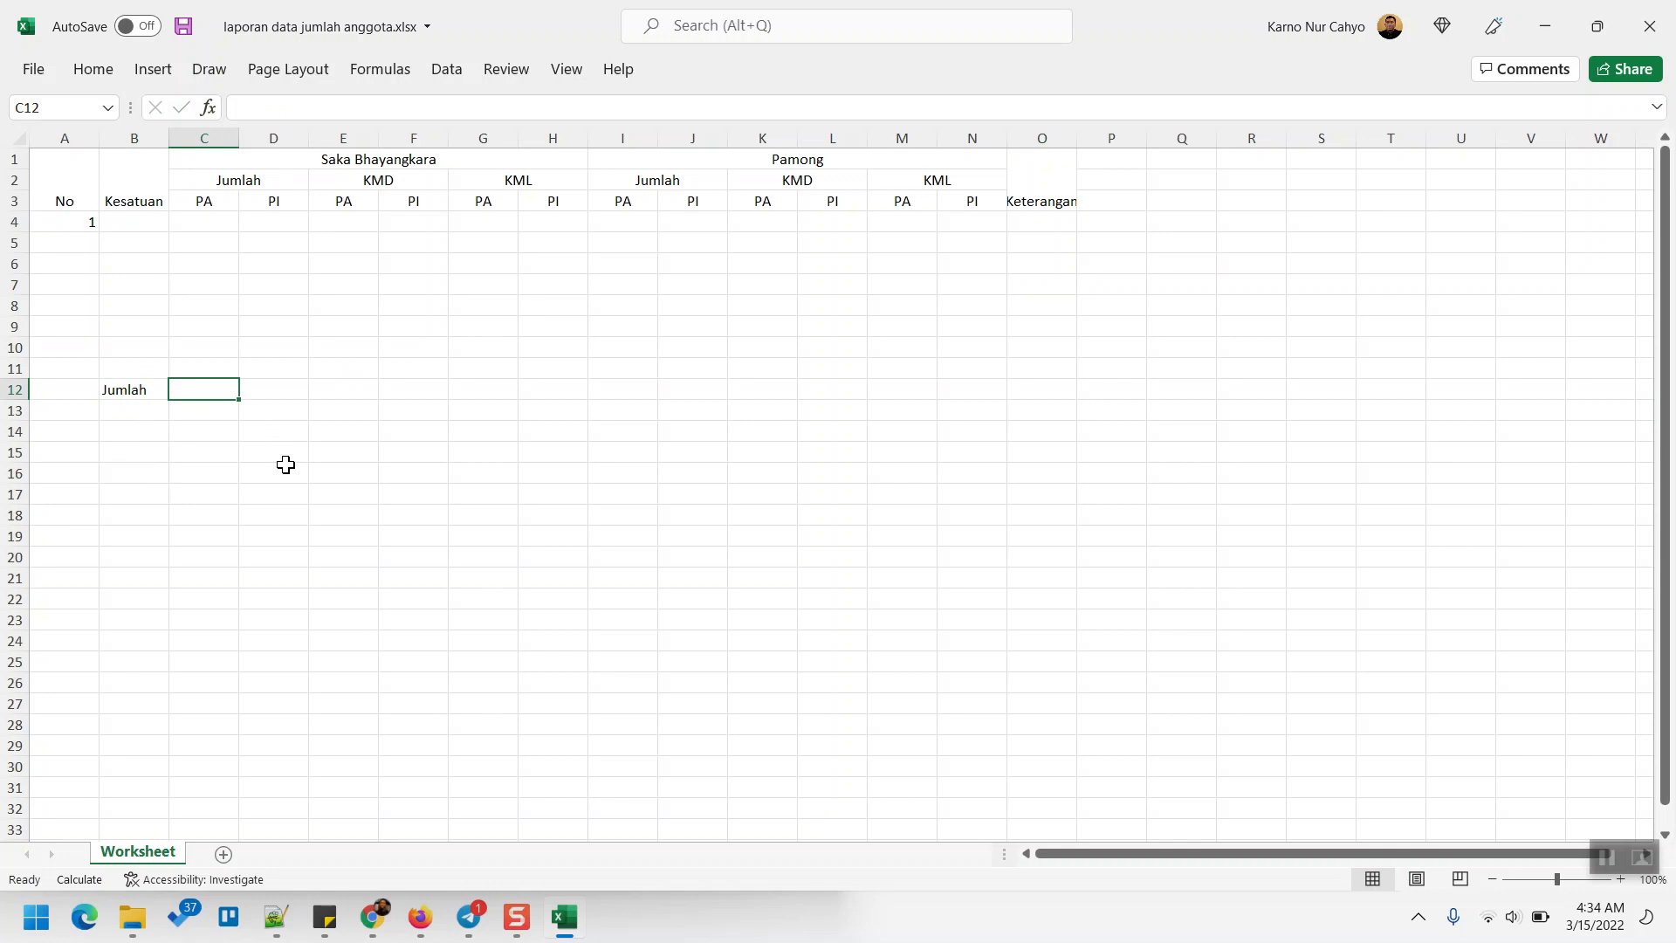
text(100)
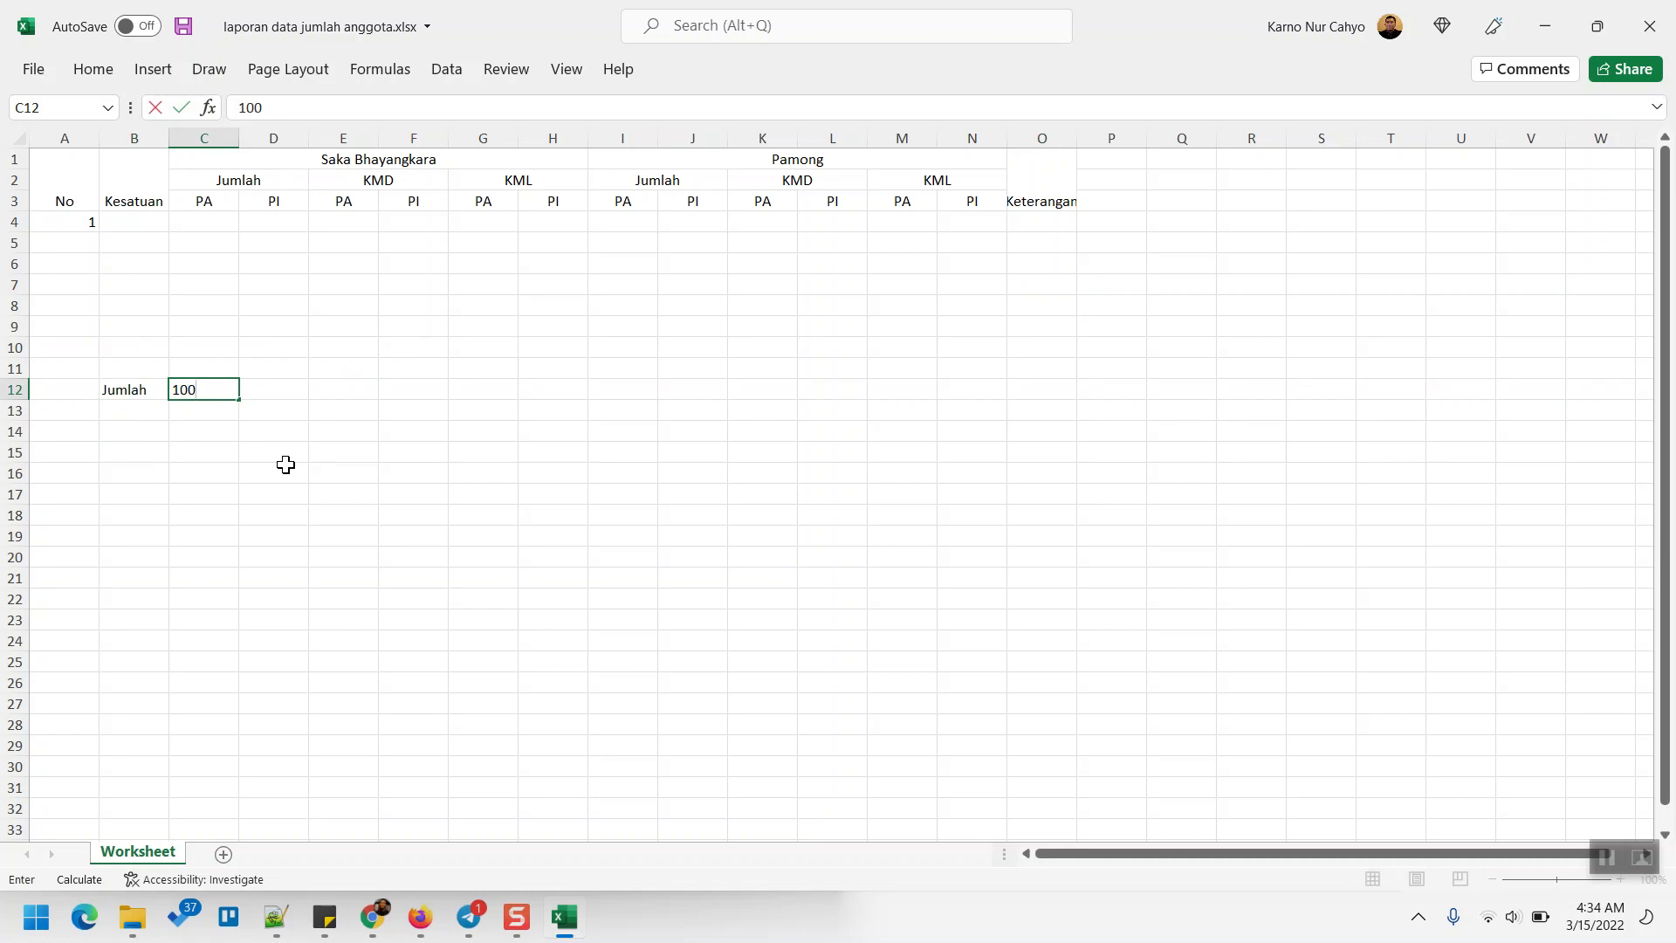
key(Tab)
key(Left)
key(Left)
key(Left)
key(Right)
key(Right)
key(Right)
key(Right)
key(Left)
key(Left)
key(shift+Left)
key(Delete)
click(242, 349)
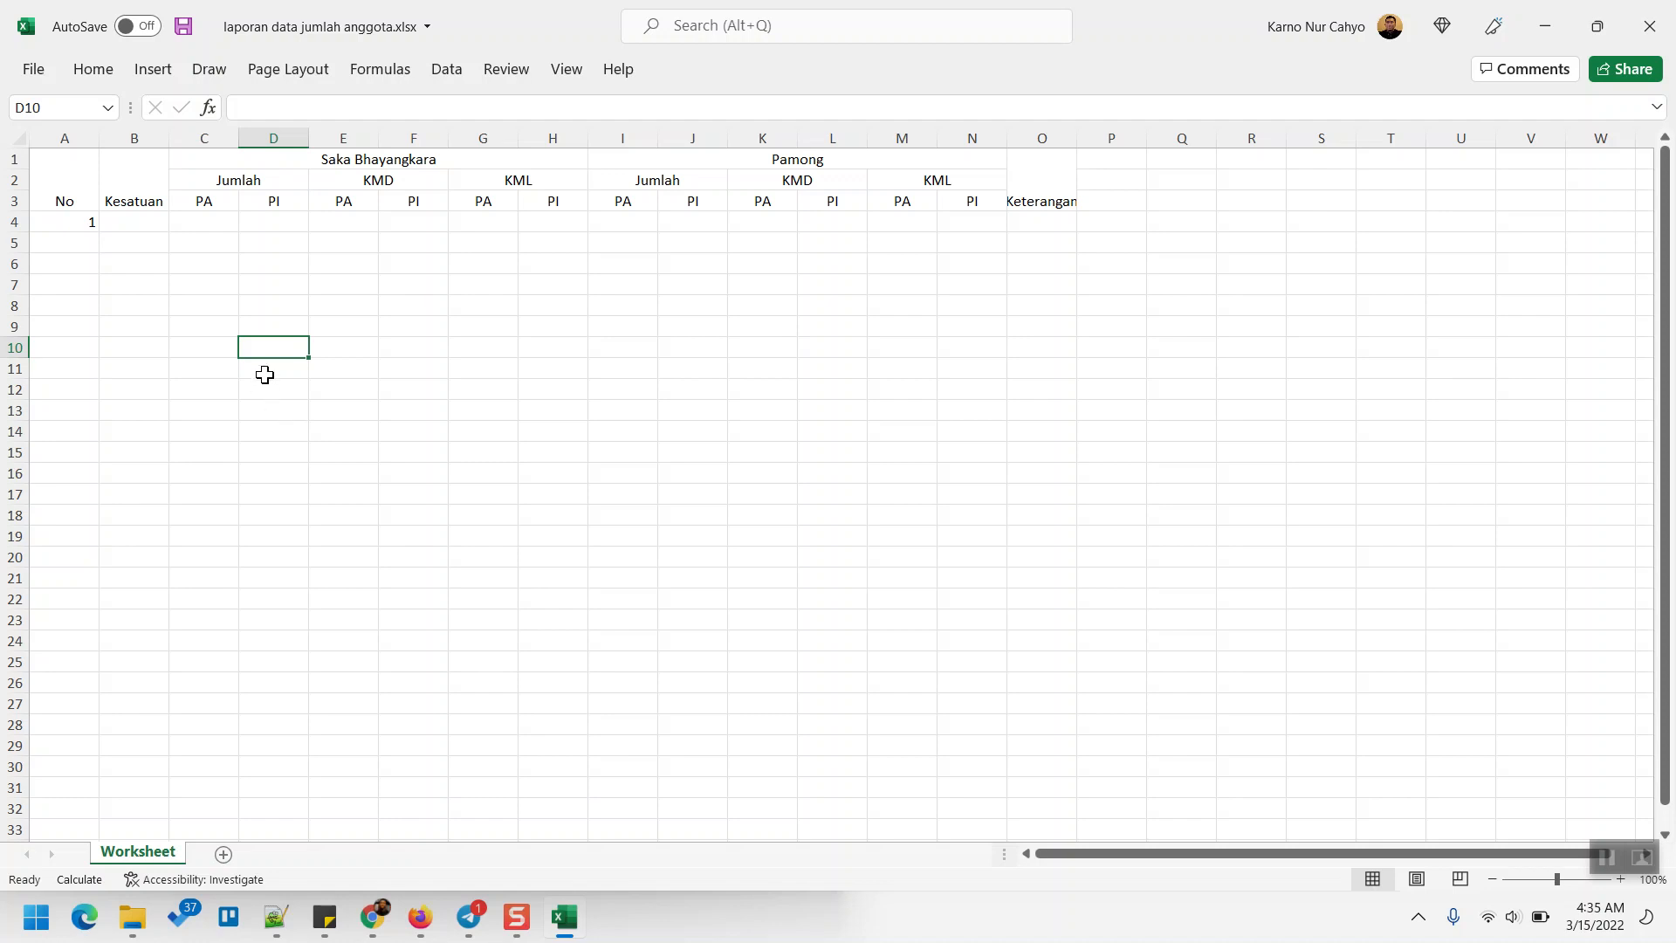
- Widen column B and enter Polres1, Polres2 and Polres3 in B4:B6
drag(169, 140, 188, 140)
click(152, 222)
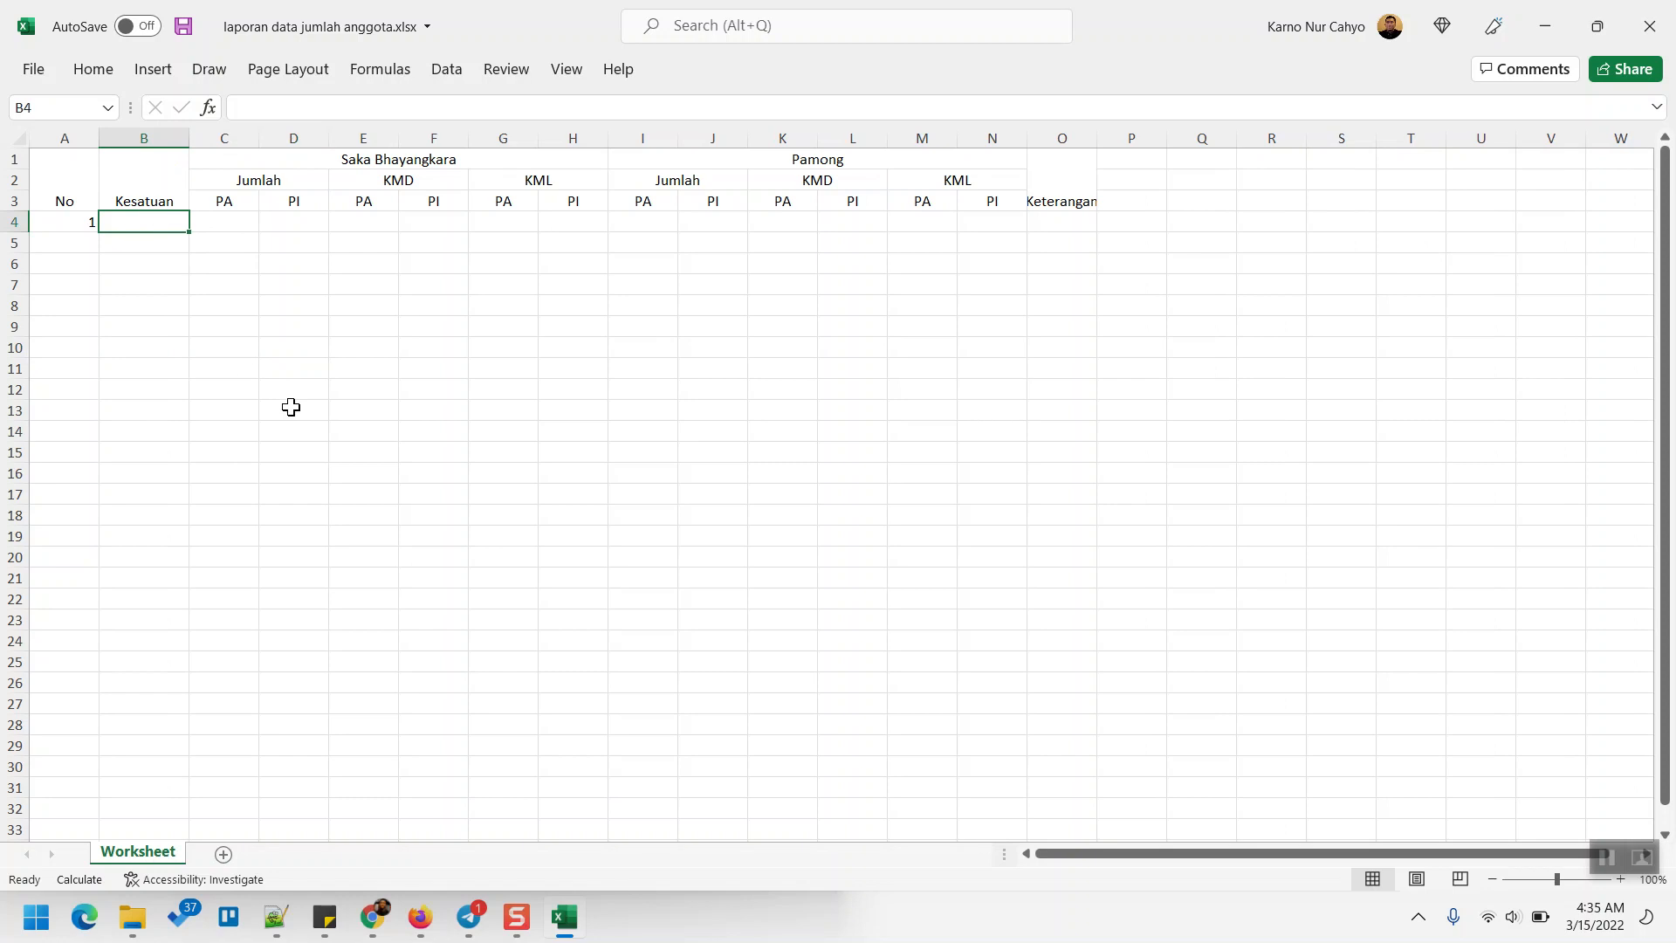
text(Polres1)
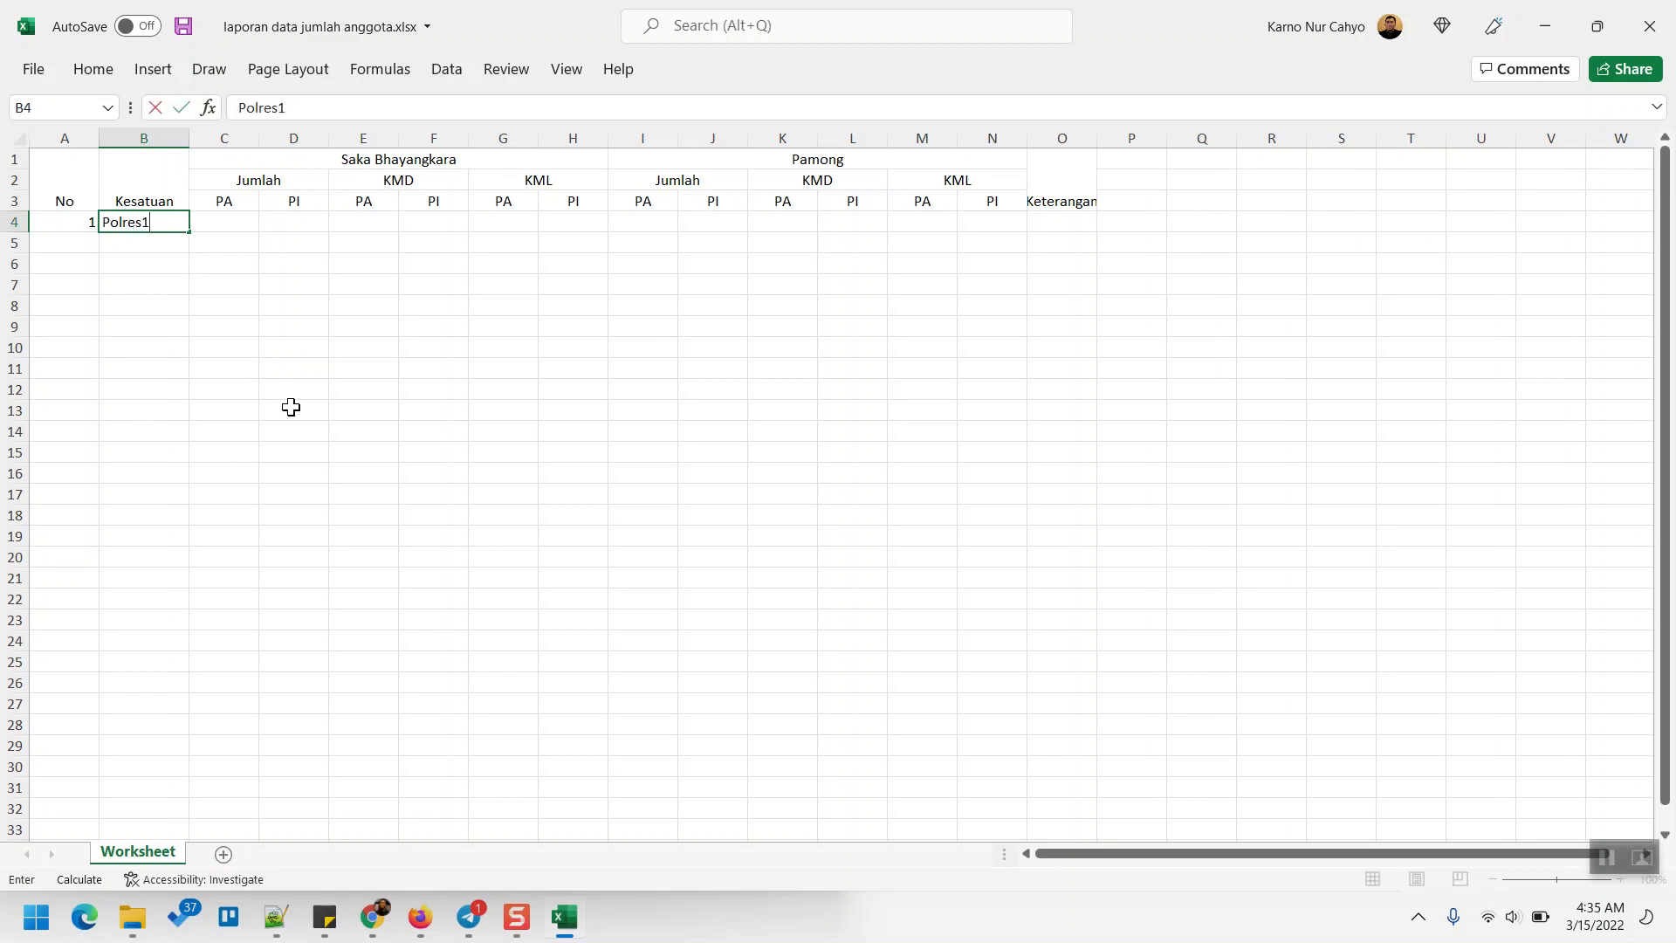
key(Right)
key(Down)
key(Down)
key(Left)
key(Left)
key(Up)
key(Right)
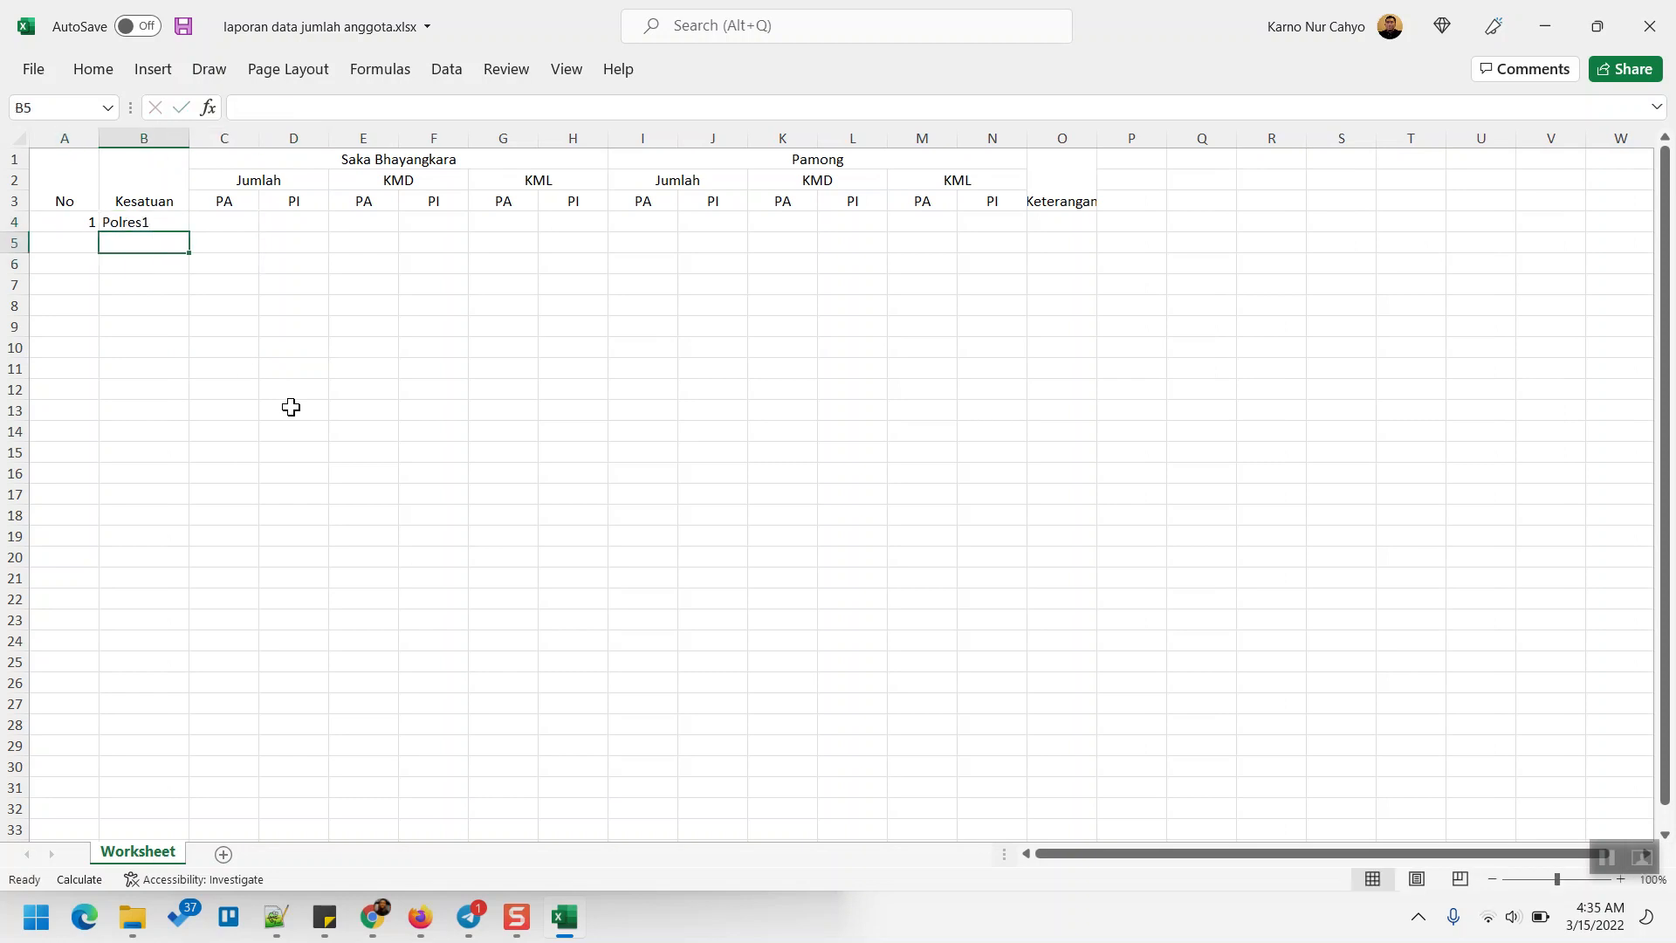
text(Polres2)
key(Return)
text(Polres3)
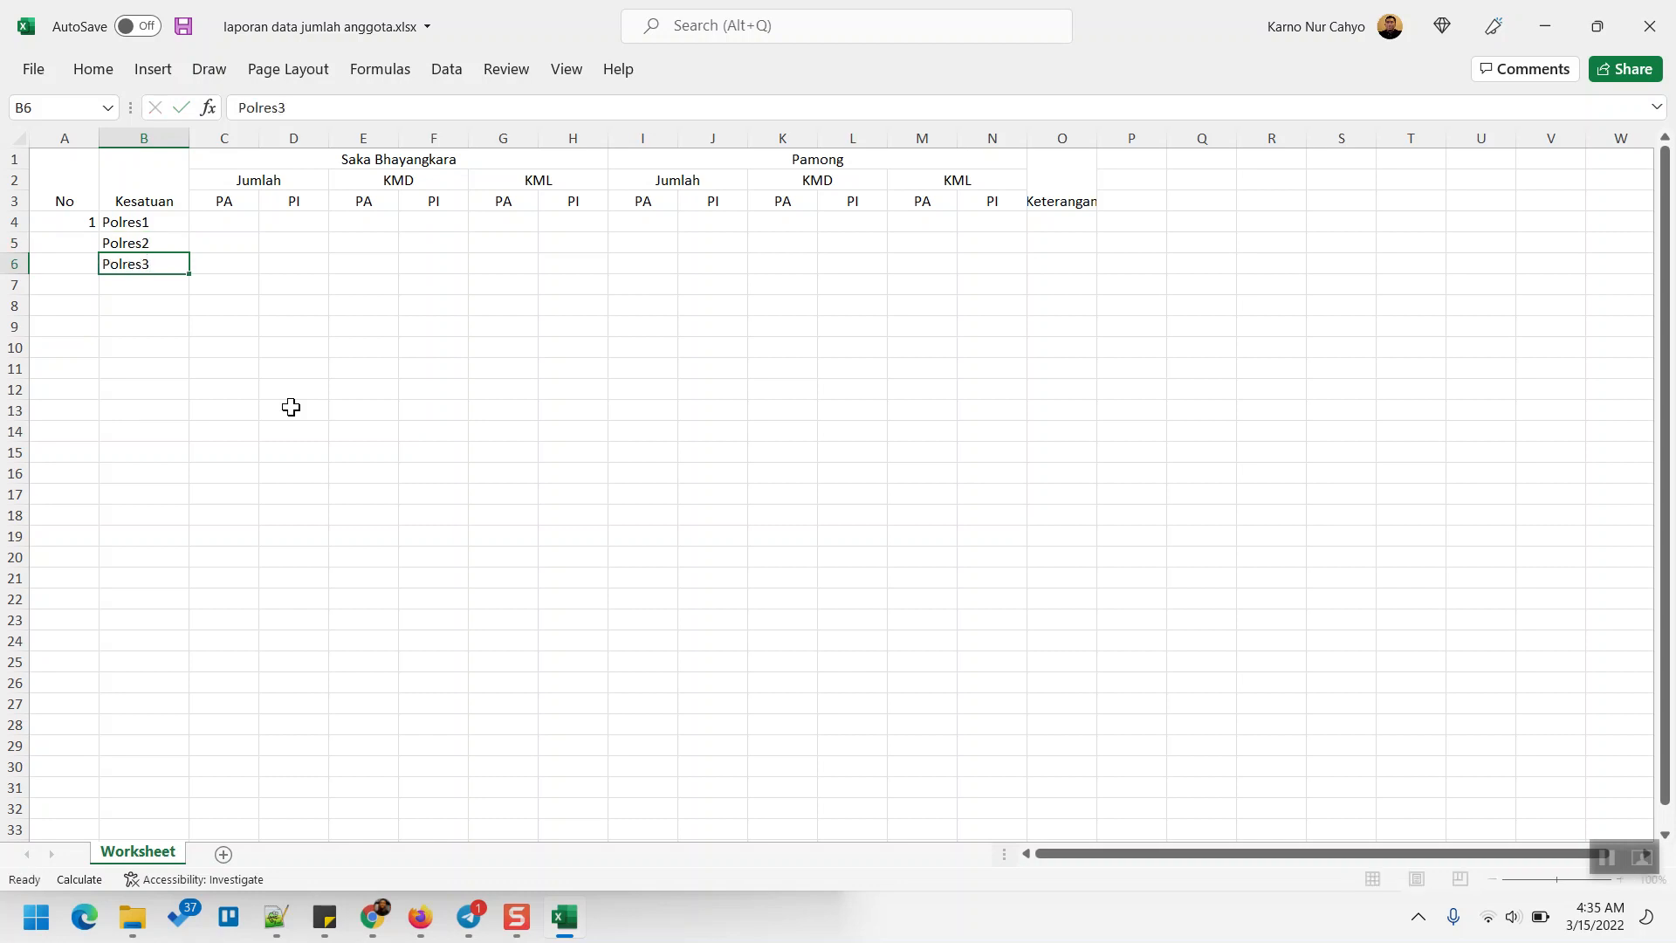
key(Left)
- Number the Polres2 and Polres3 rows 2 and 3 in A5:A6
key(Up)
key(Up)
key(Down)
text(2)
key(Return)
text(3)
key(Return)
key(Up)
key(Up)
key(Up)
- Fill Polres1's row from C4 to N4 with member counts of 10 and 5
key(Right)
key(Right)
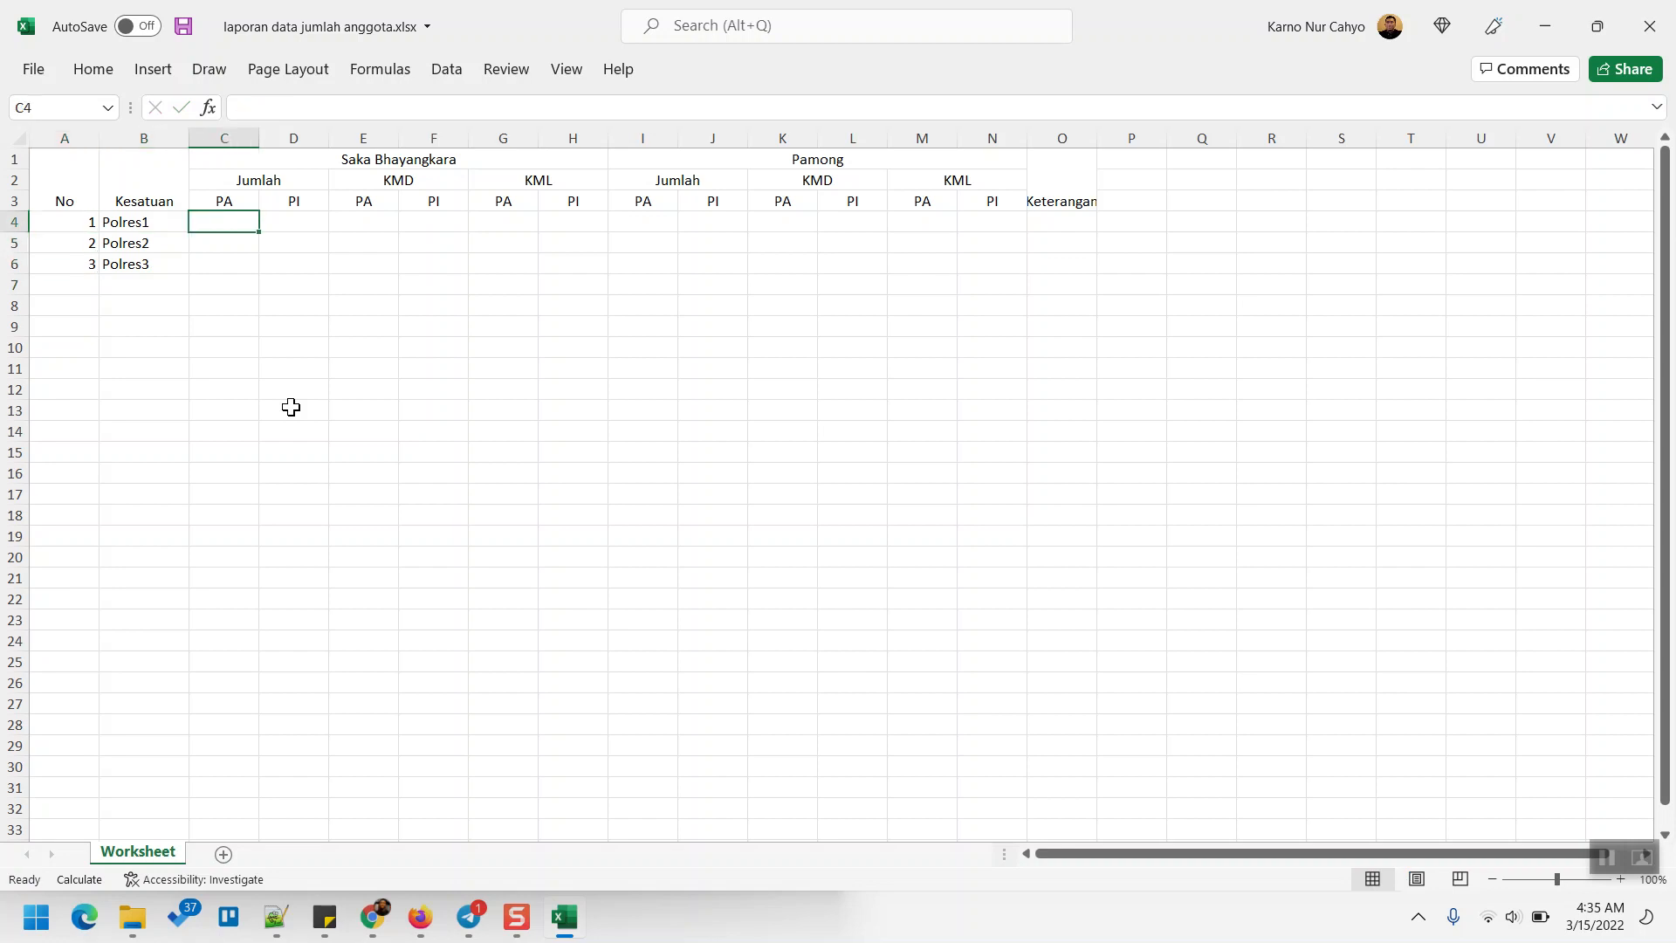
text(10)
key(Tab)
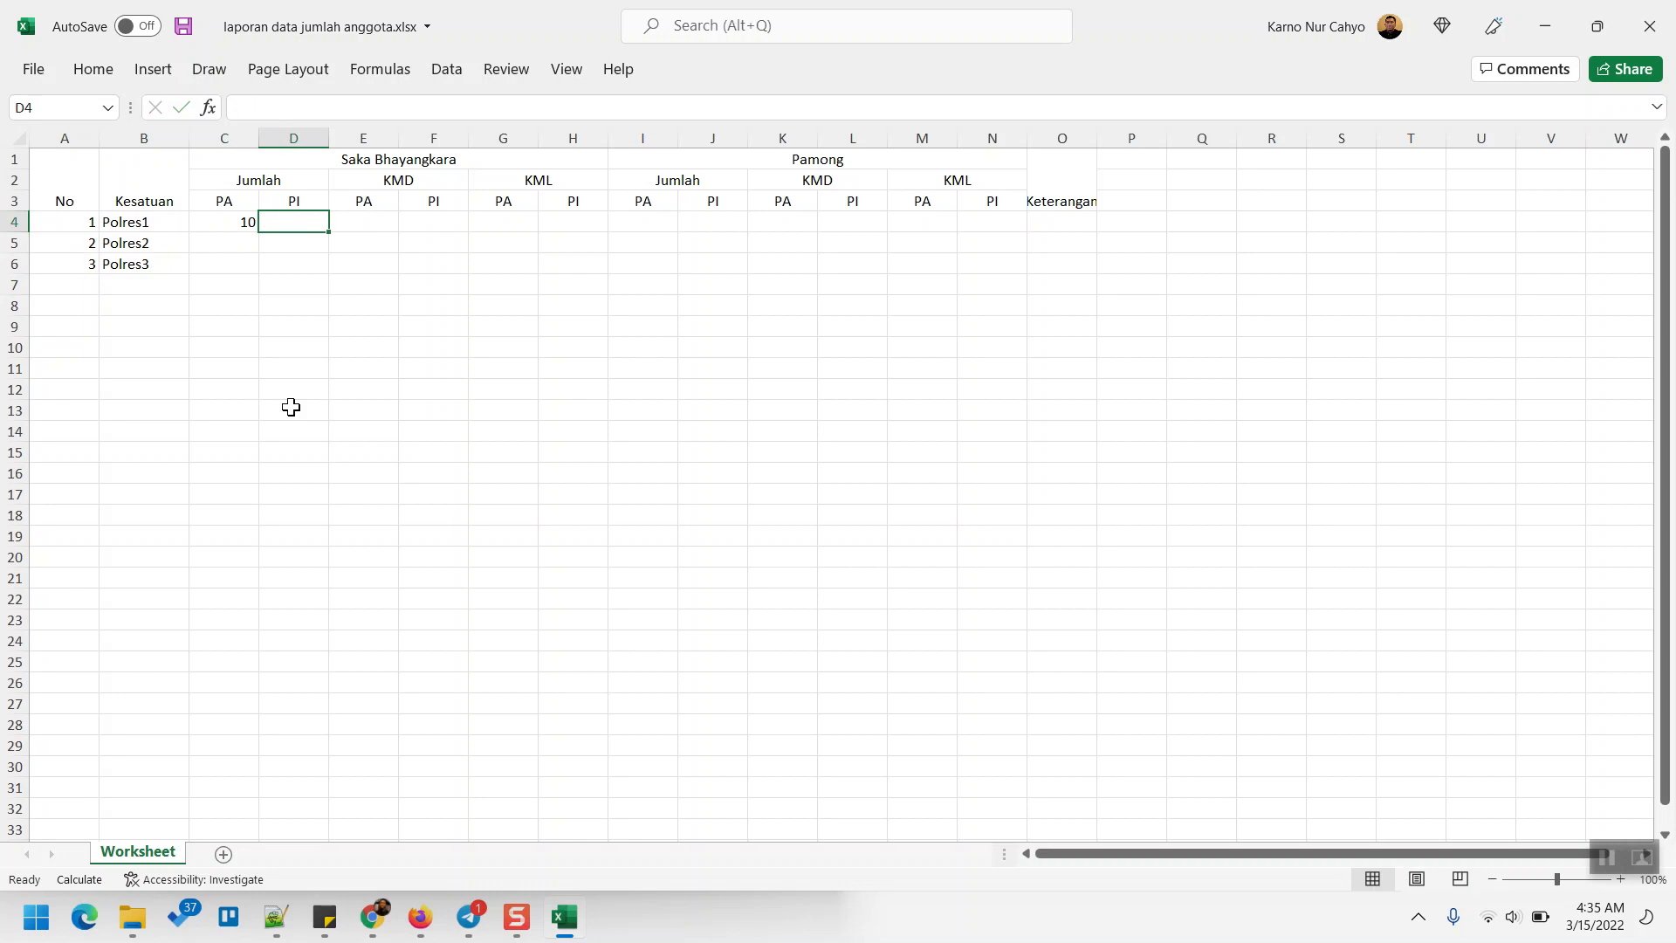
text(10)
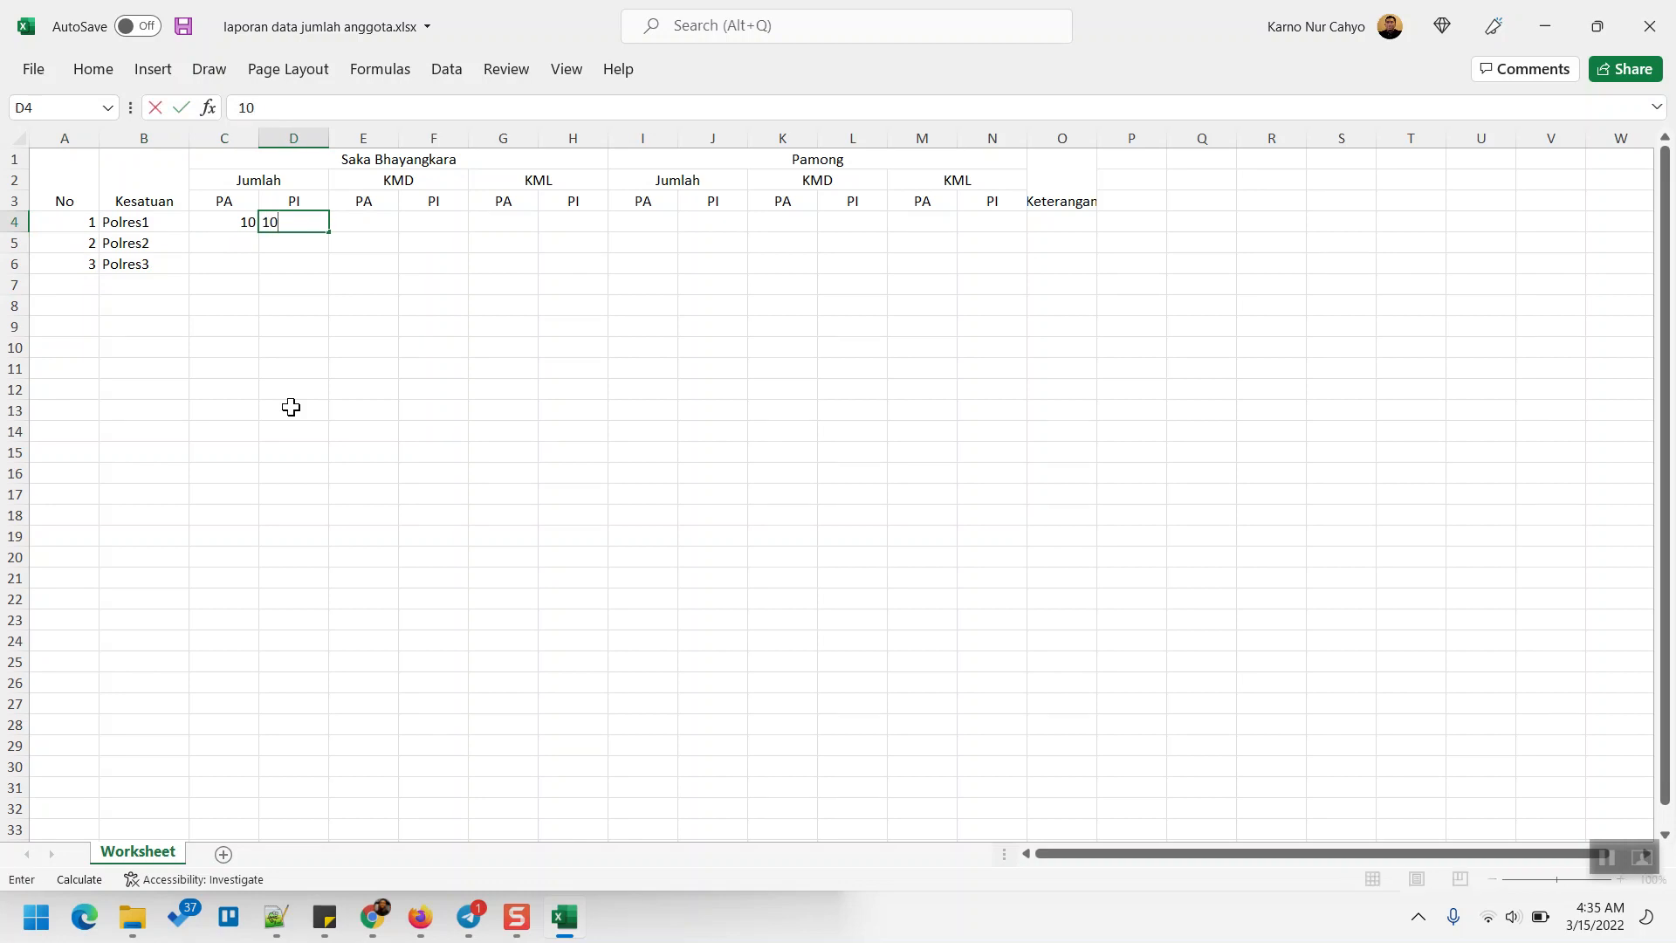
key(Tab)
text(5)
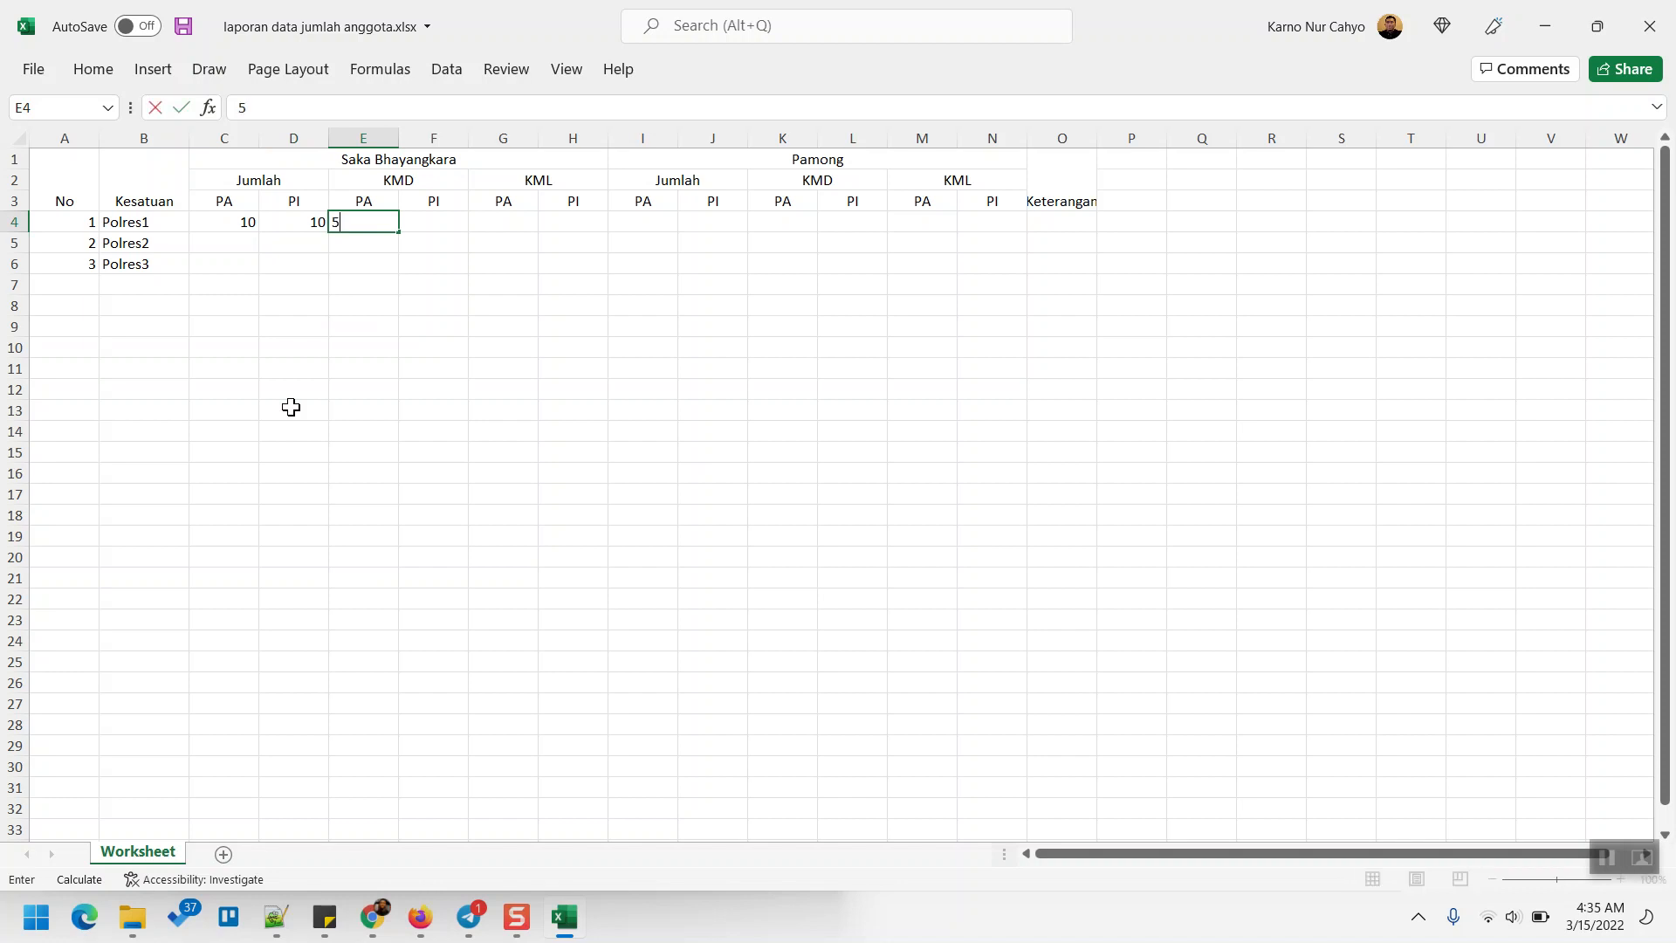
key(Tab)
text(5)
key(Tab)
text(5)
key(Tab)
text(5)
key(Tab)
text(10)
key(Tab)
text(10)
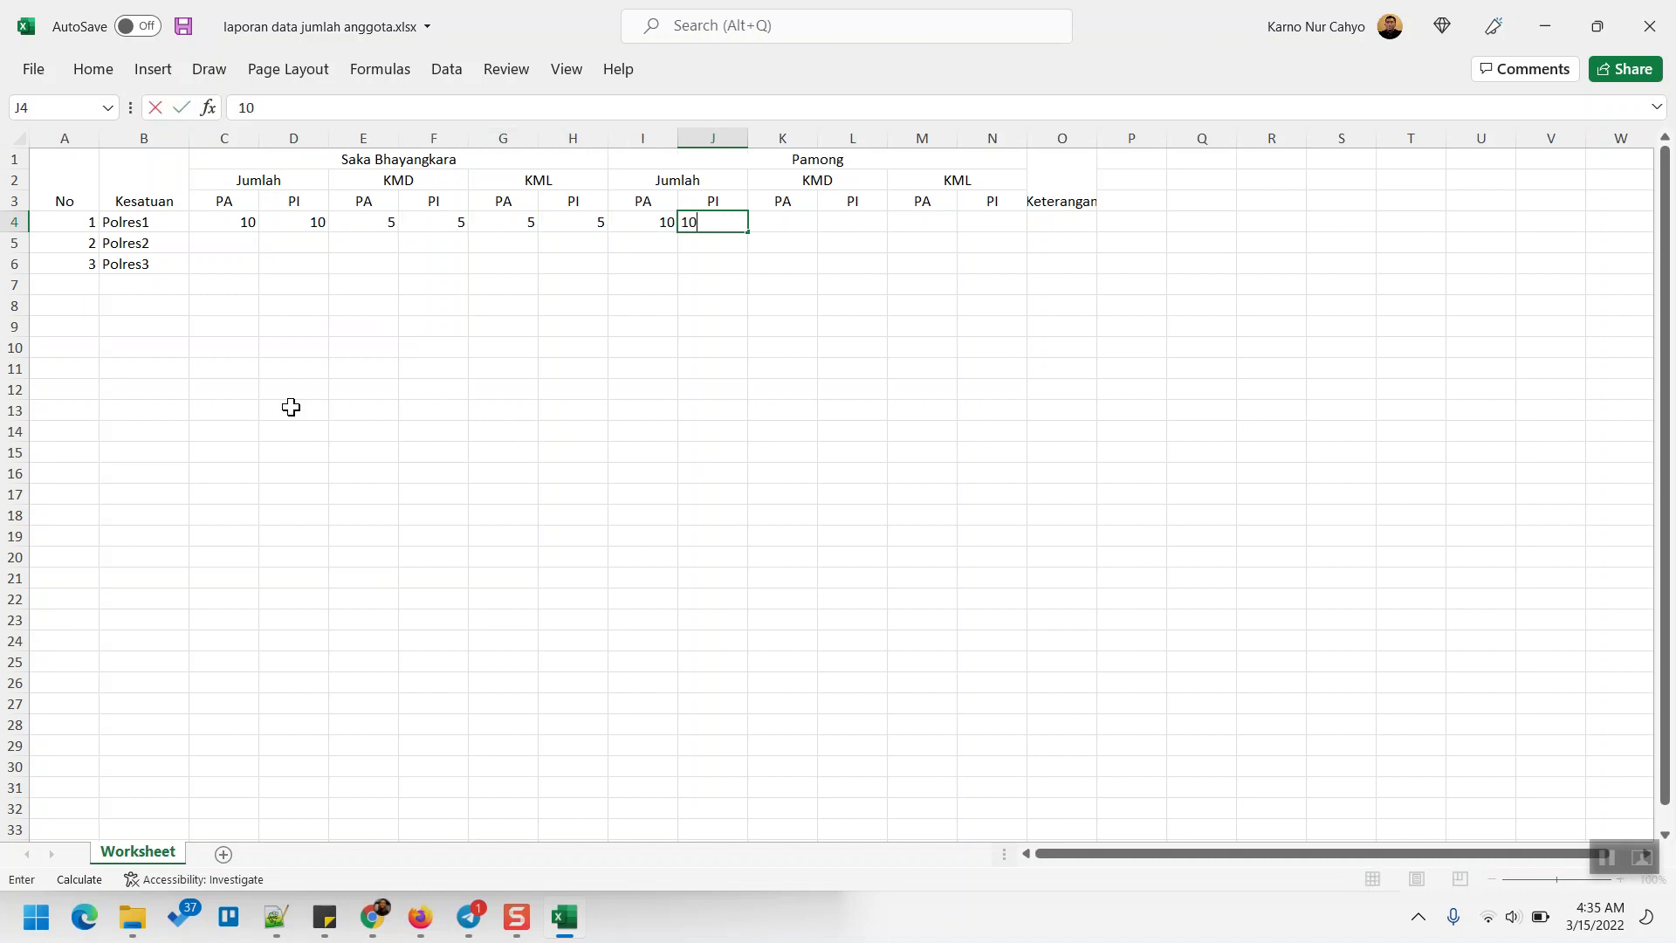
key(Tab)
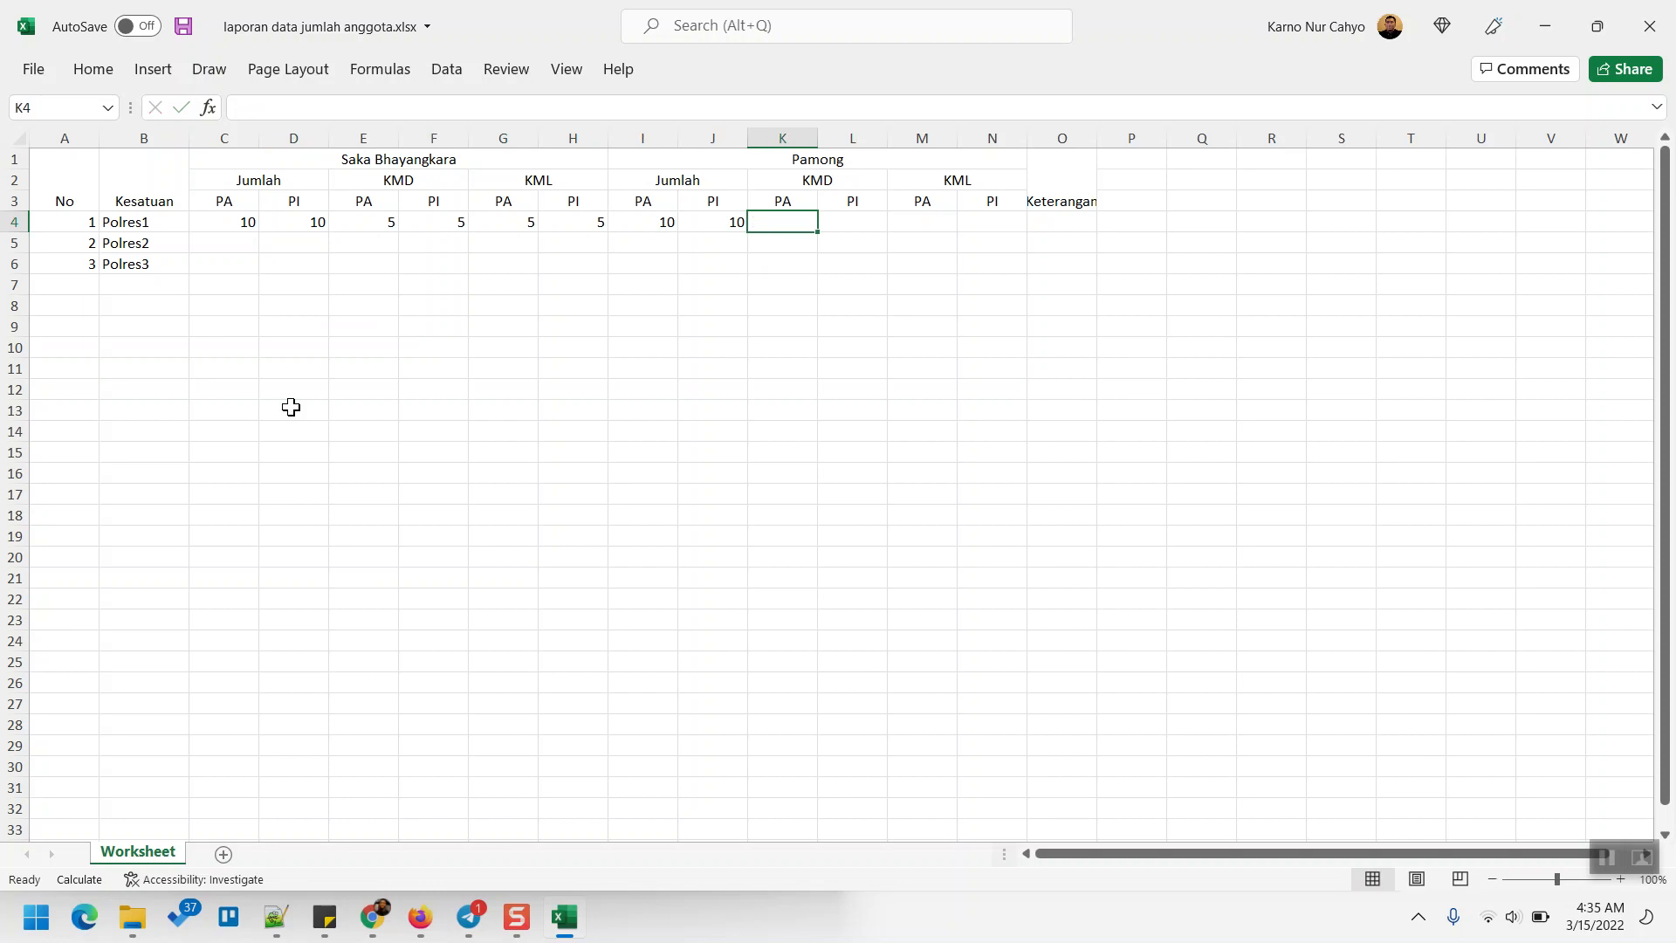
text(5)
key(Tab)
text(5)
key(Tab)
text(5)
key(Tab)
text(5)
key(Left)
key(Left)
key(Left)
key(Left)
key(Left)
key(Left)
key(Left)
- Review Polres1's entered counts, then move to Polres2's first count cell C5
key(Left)
key(Left)
key(Right)
key(Right)
key(Right)
key(Left)
key(Left)
key(Left)
key(Left)
key(Left)
key(Left)
key(Right)
key(Right)
key(Right)
key(Left)
key(Left)
key(Right)
key(Right)
key(Left)
key(Left)
key(Right)
key(Right)
key(Left)
key(Left)
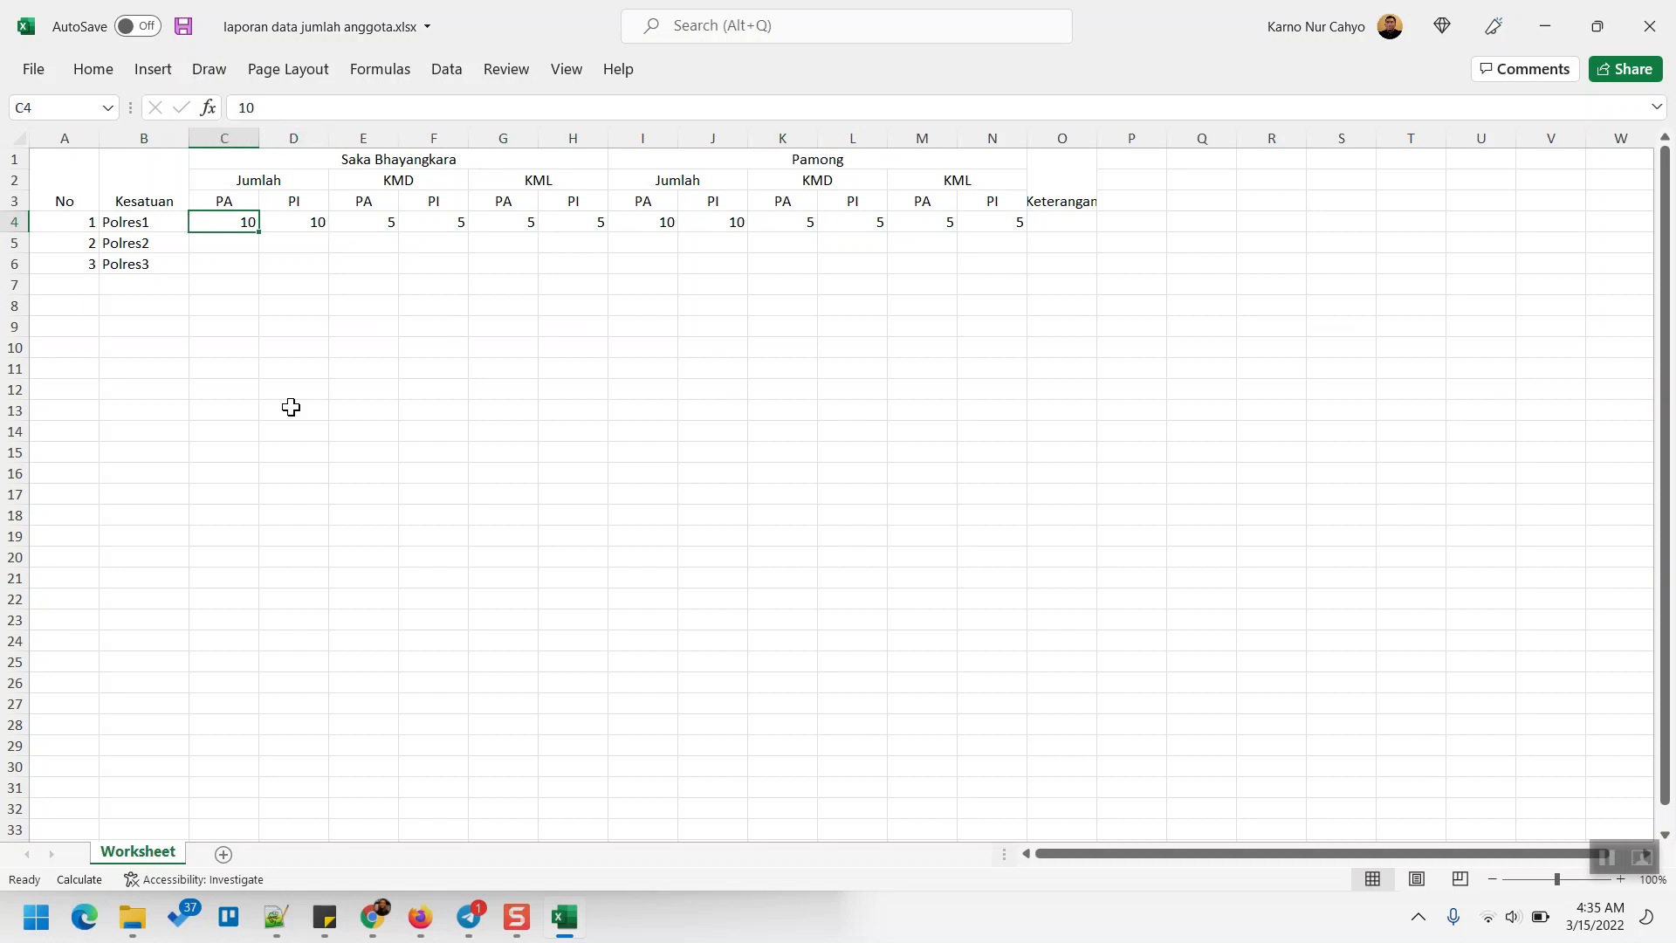
key(Right)
key(Right)
key(Right)
key(Left)
key(Right)
key(Left)
key(Left)
key(Left)
key(Right)
key(Right)
key(Right)
key(Right)
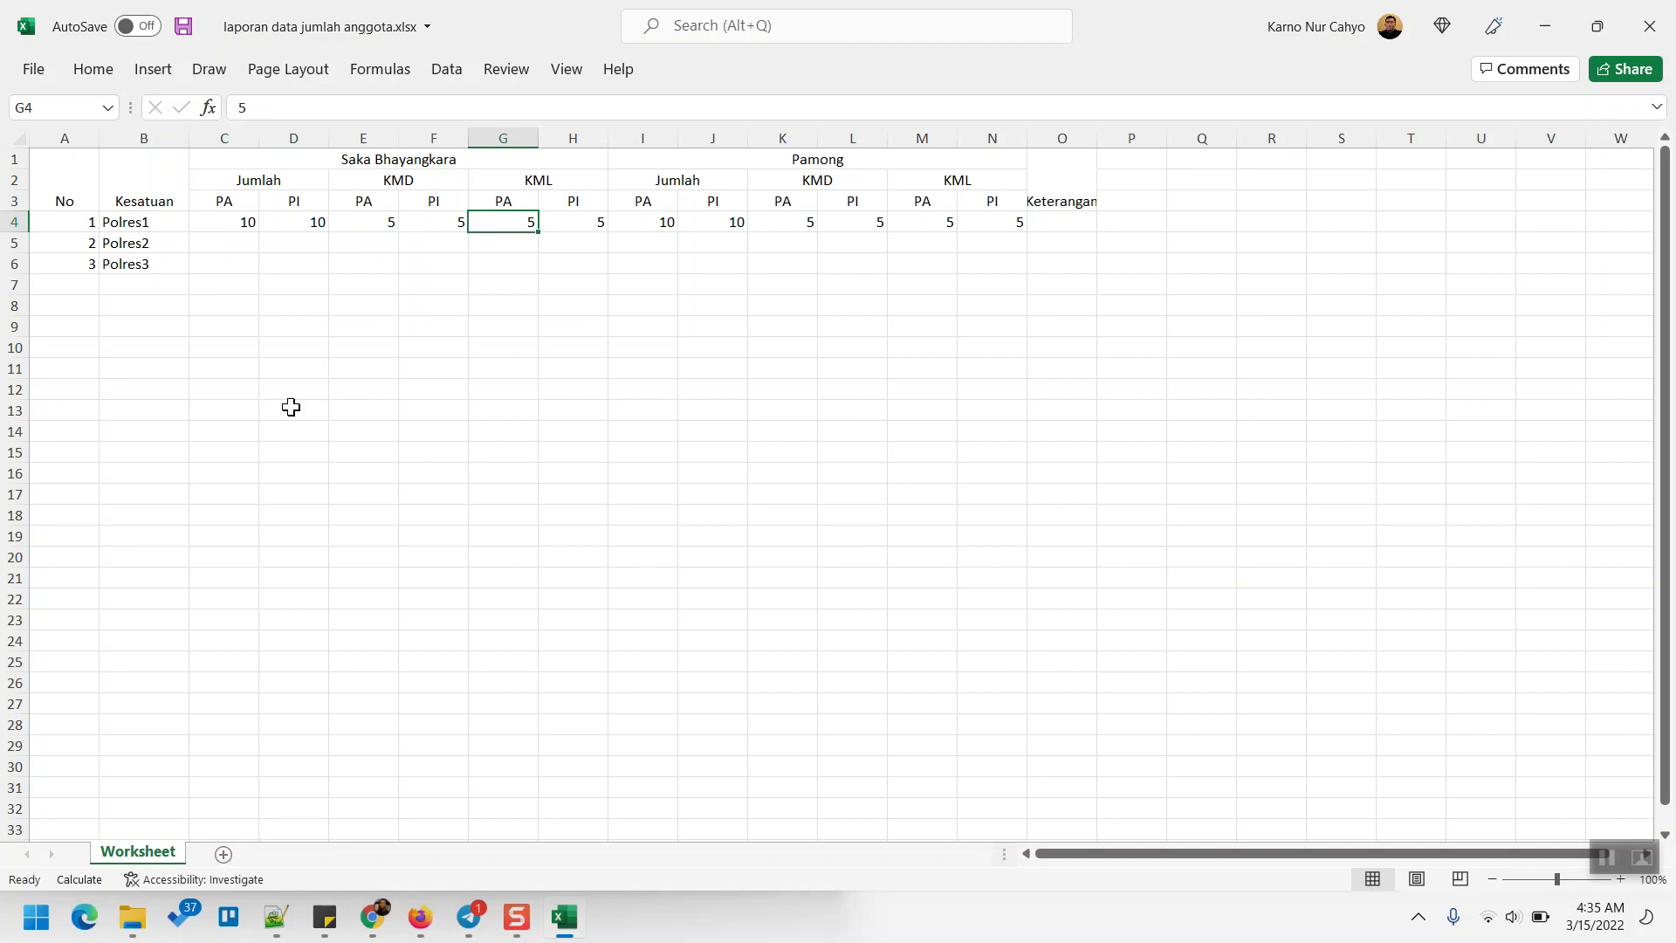
key(Down)
key(Left)
key(Left)
key(Left)
key(Left)
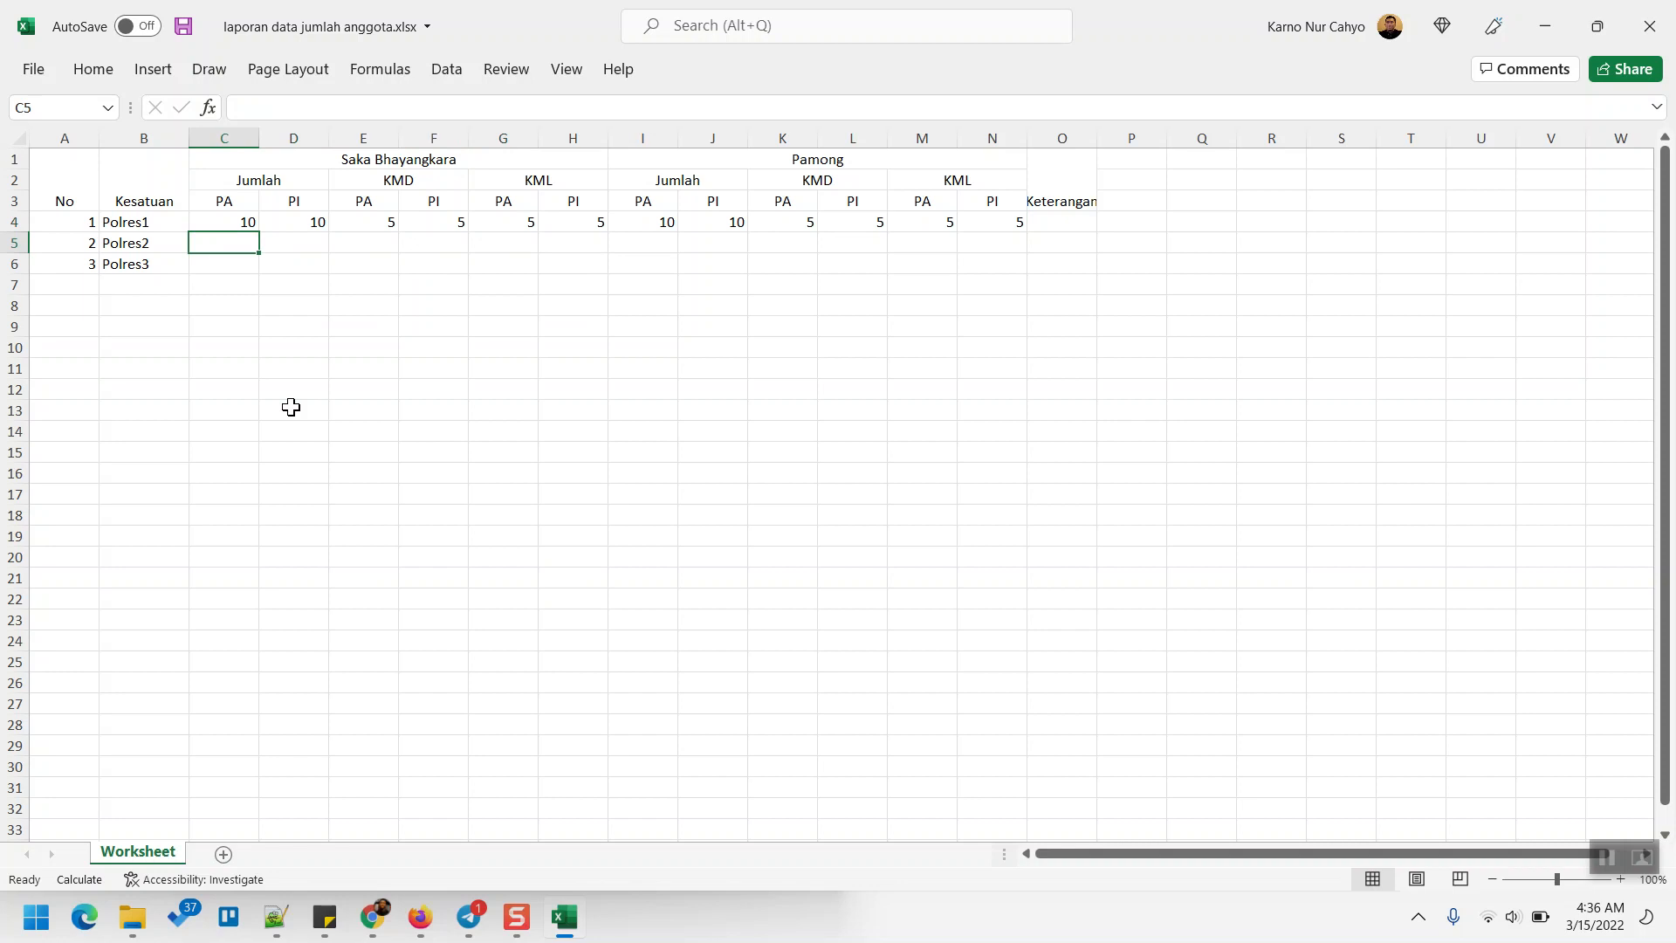
- Enter Polres2's counts 20, 20, 10, 10, 10, 10 in C5:H5 and paste them into the Pamong columns at I5
text(20)
key(Tab)
text(20)
key(Tab)
text(10)
key(Tab)
text(10)
key(Tab)
key(Left)
key(ctrl+shift+Left)
key(shift+Right)
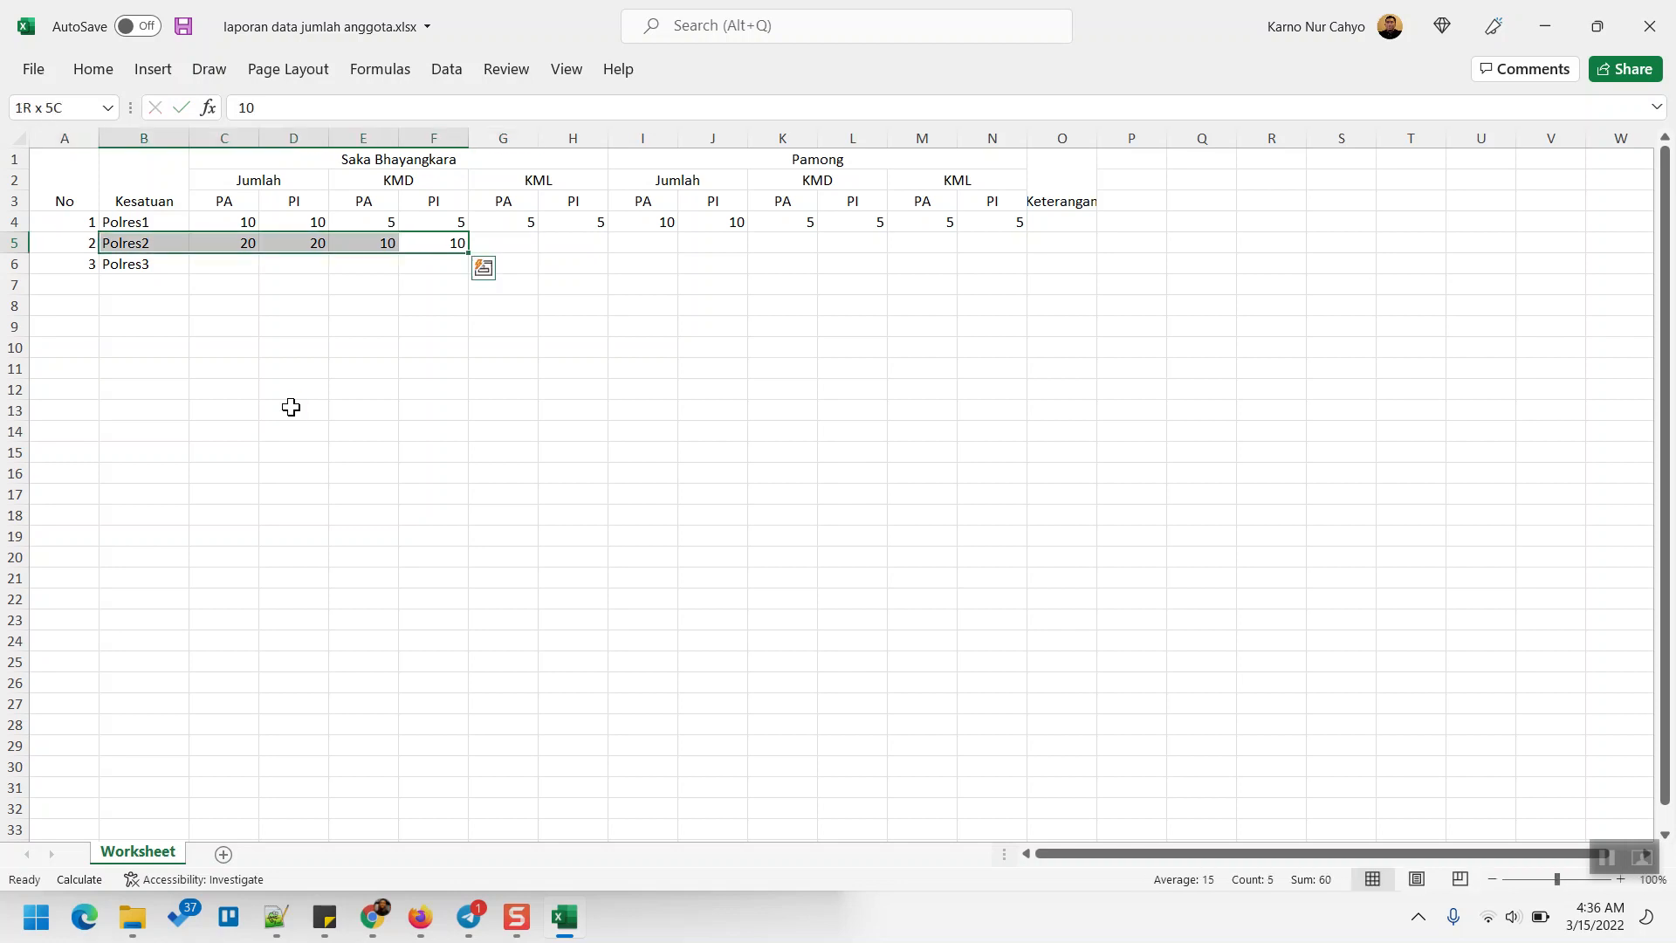
key(shift+Right)
key(ctrl+c)
key(Right)
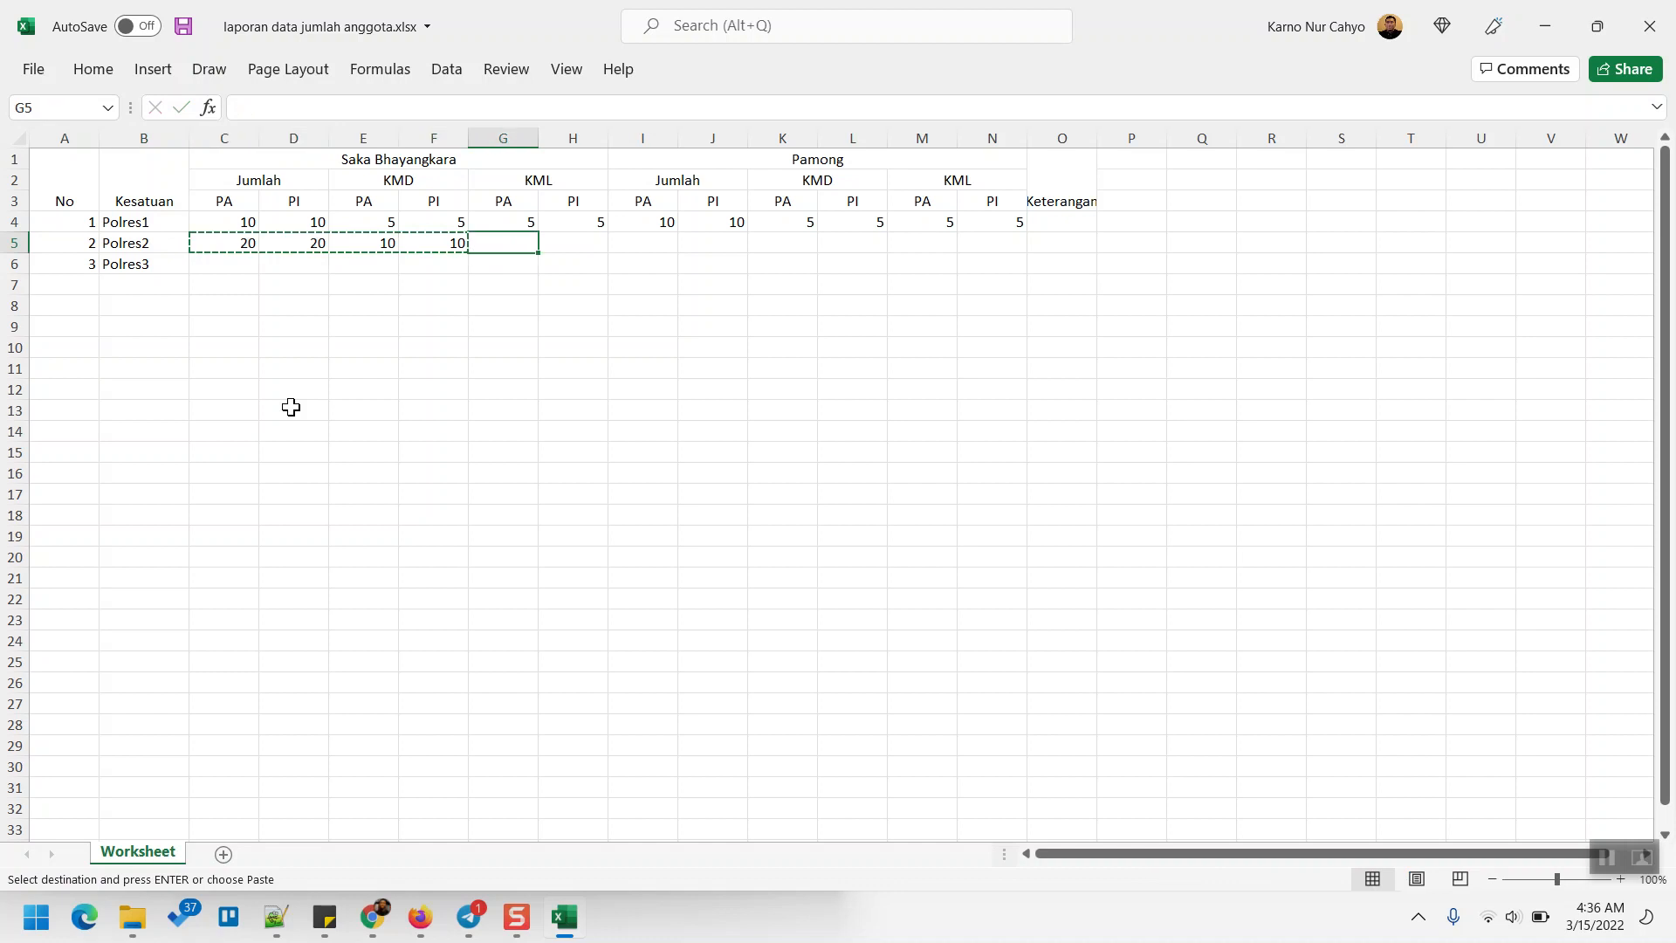
key(Right)
key(Left)
text(10)
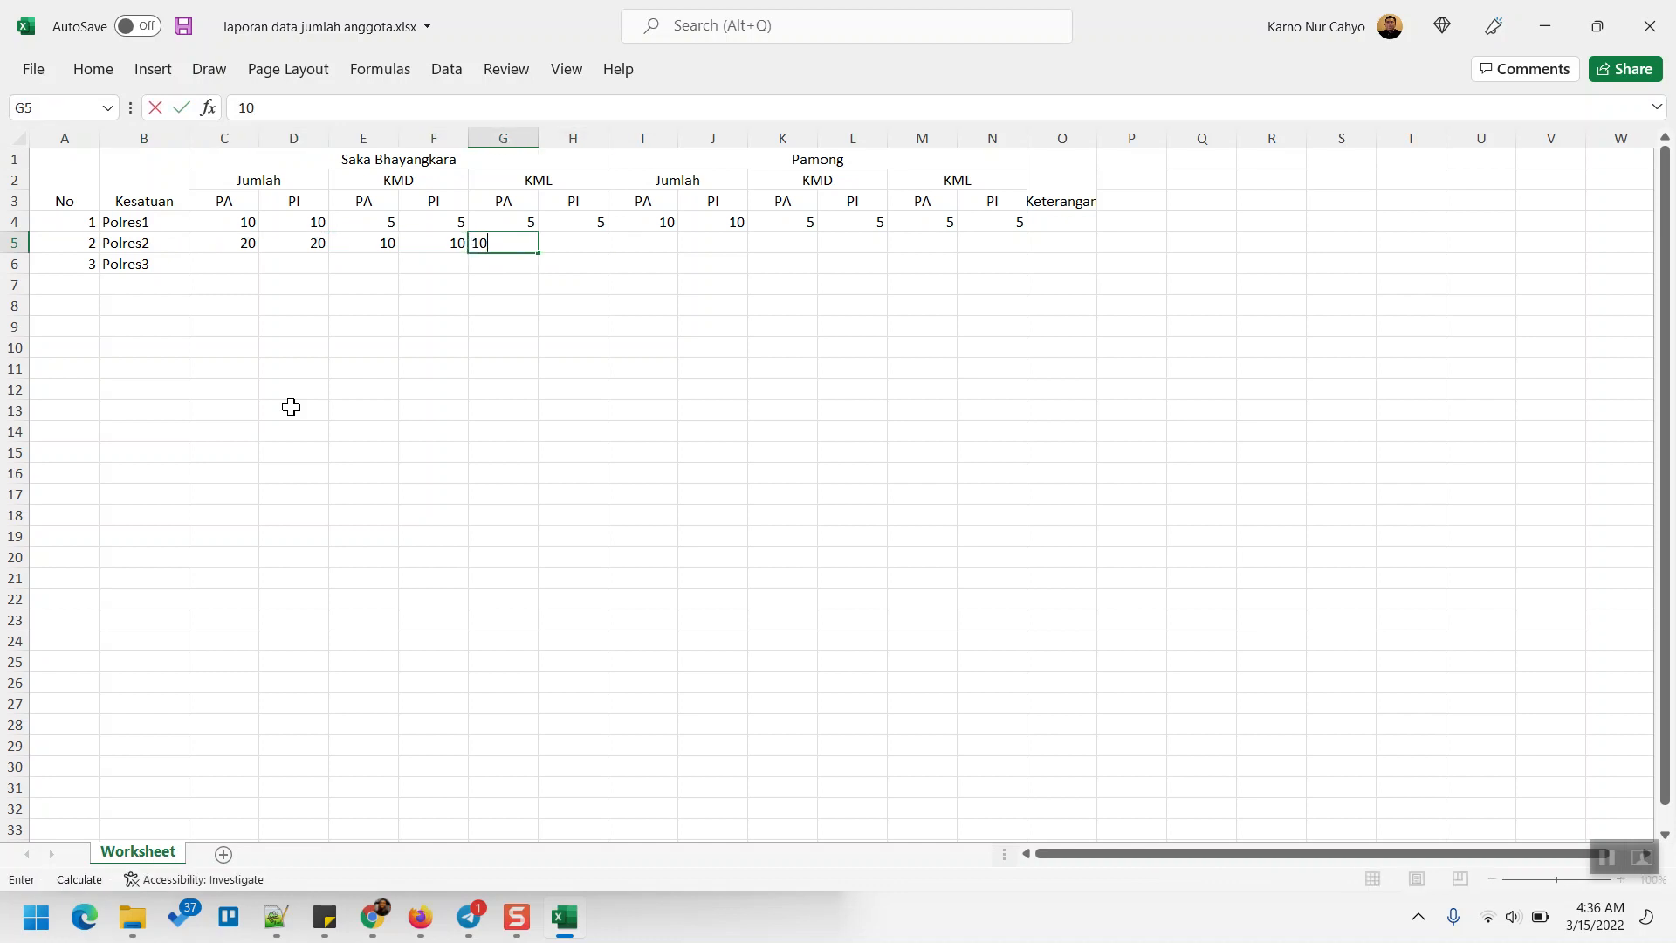
key(Tab)
text(10)
key(shift+Left)
key(shift+Left)
key(shift+Left)
key(shift+Left)
key(shift+Left)
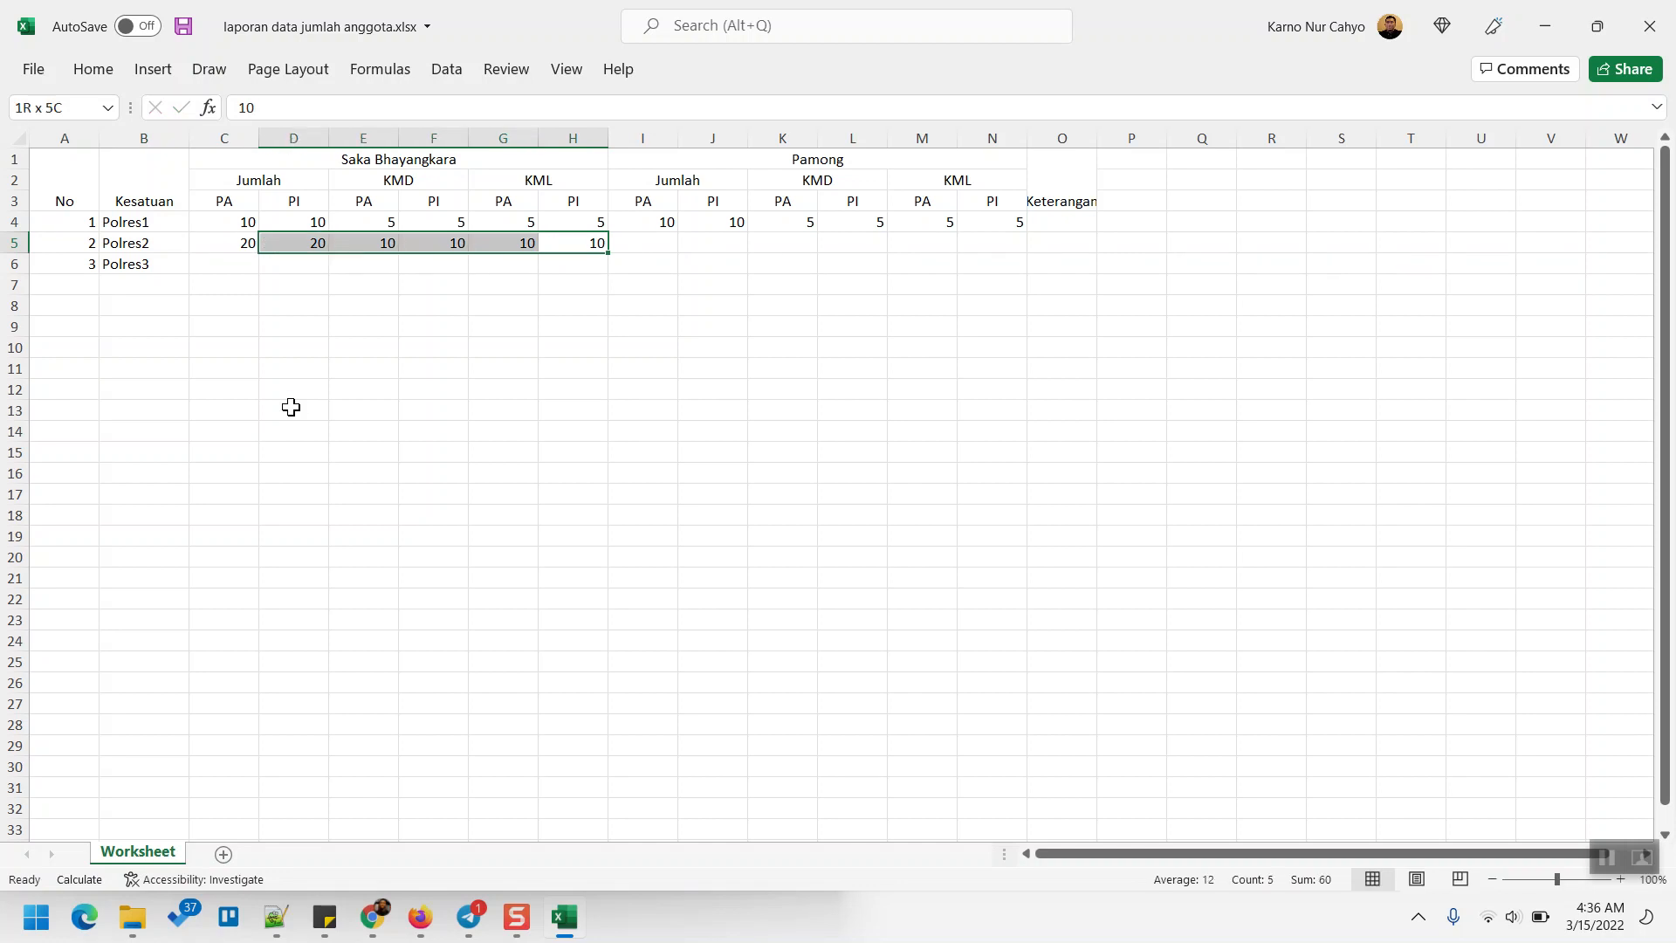
key(ctrl+c)
key(Right)
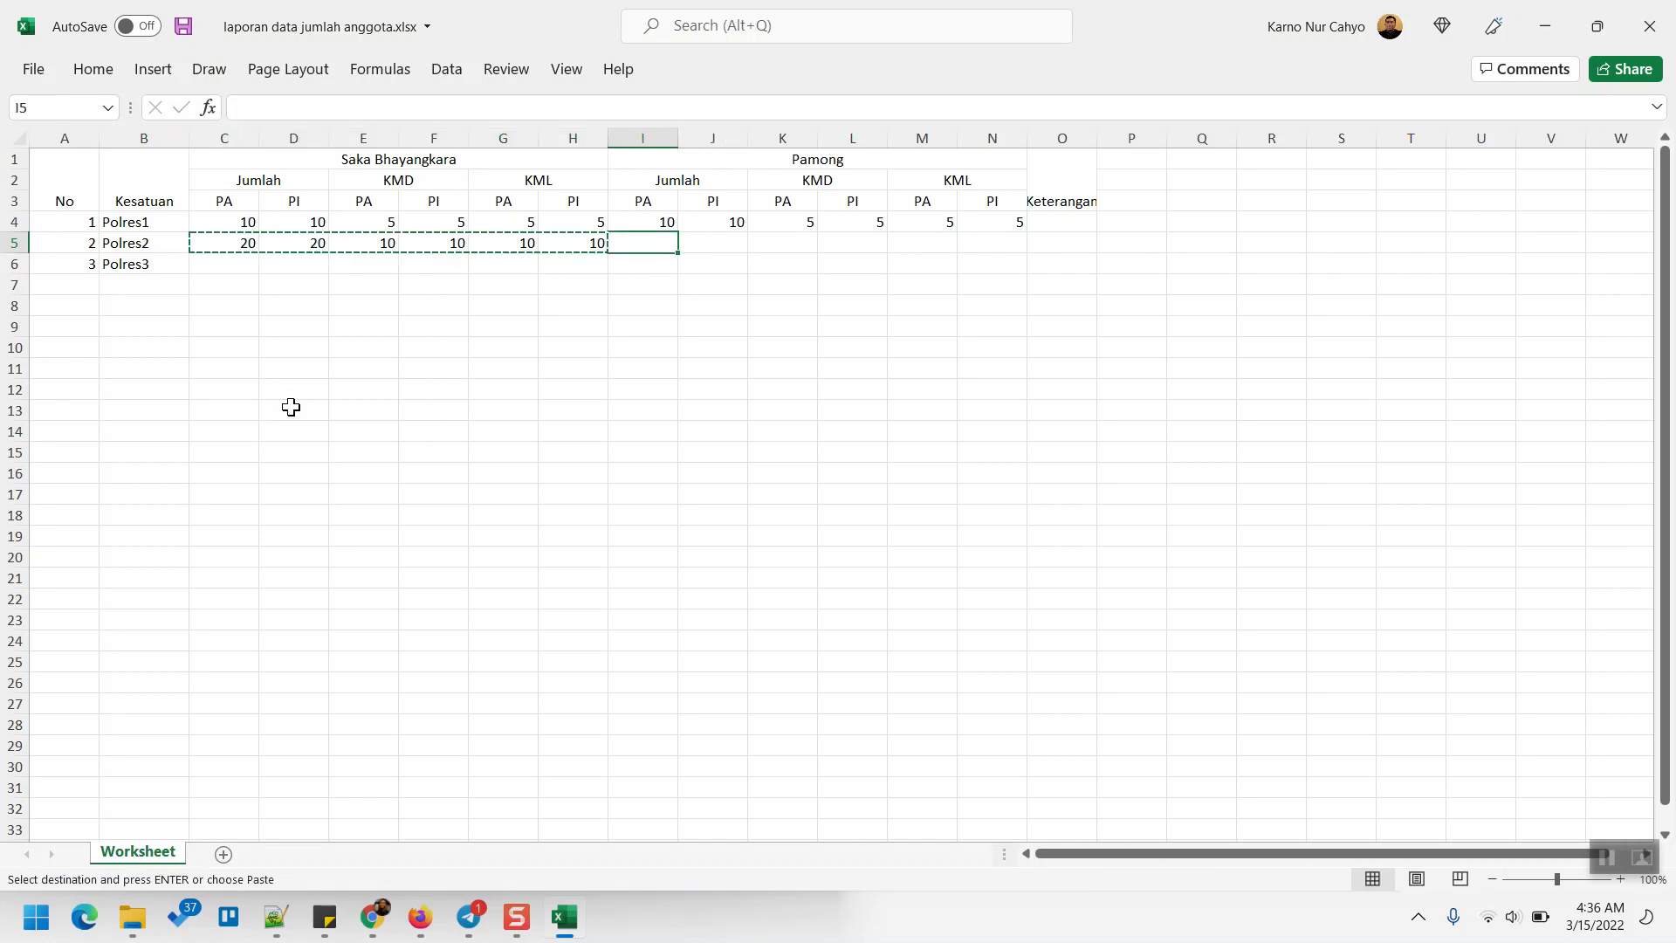
key(ctrl+v)
- Enter Polres3's counts 30, 30, 15, 15, 15, 15, paste them at I6, and autofit column O
key(Down)
key(Left)
key(Left)
key(Left)
key(Left)
key(Left)
key(Left)
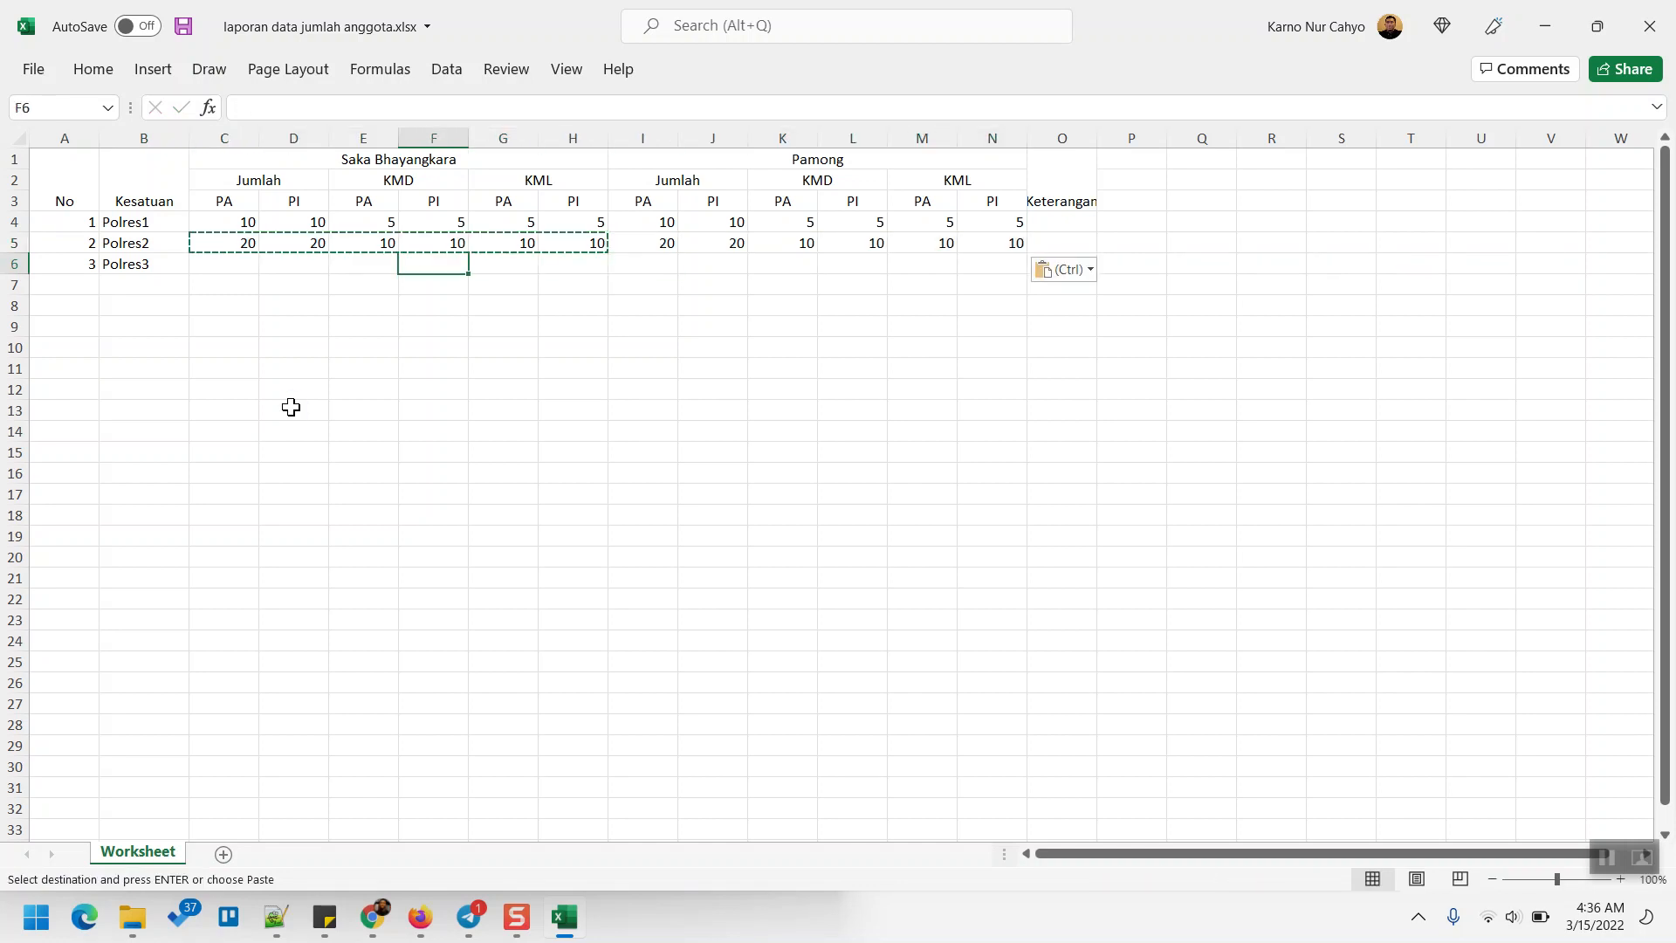
text(30)
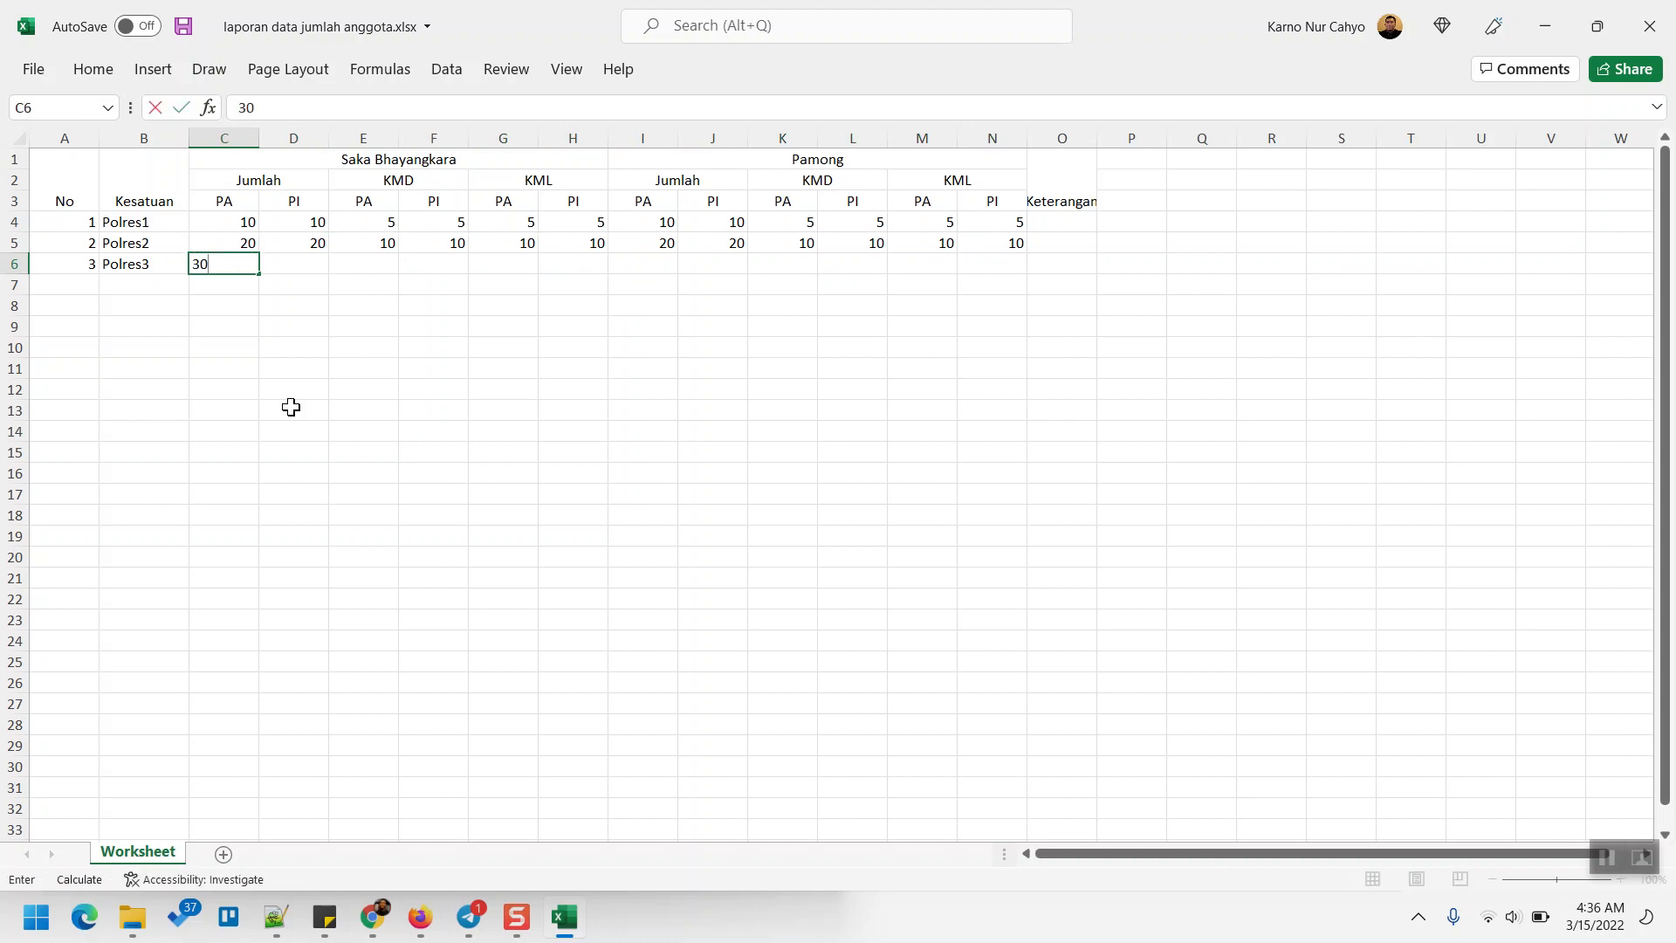
key(Tab)
text(30)
key(Tab)
text(15)
key(Tab)
text(15)
key(Tab)
text(15)
key(Tab)
text(15)
key(Left)
key(Left)
key(Left)
key(Left)
key(Left)
key(shift+Right)
key(shift+Right)
key(shift+Right)
key(shift+Right)
key(shift+Right)
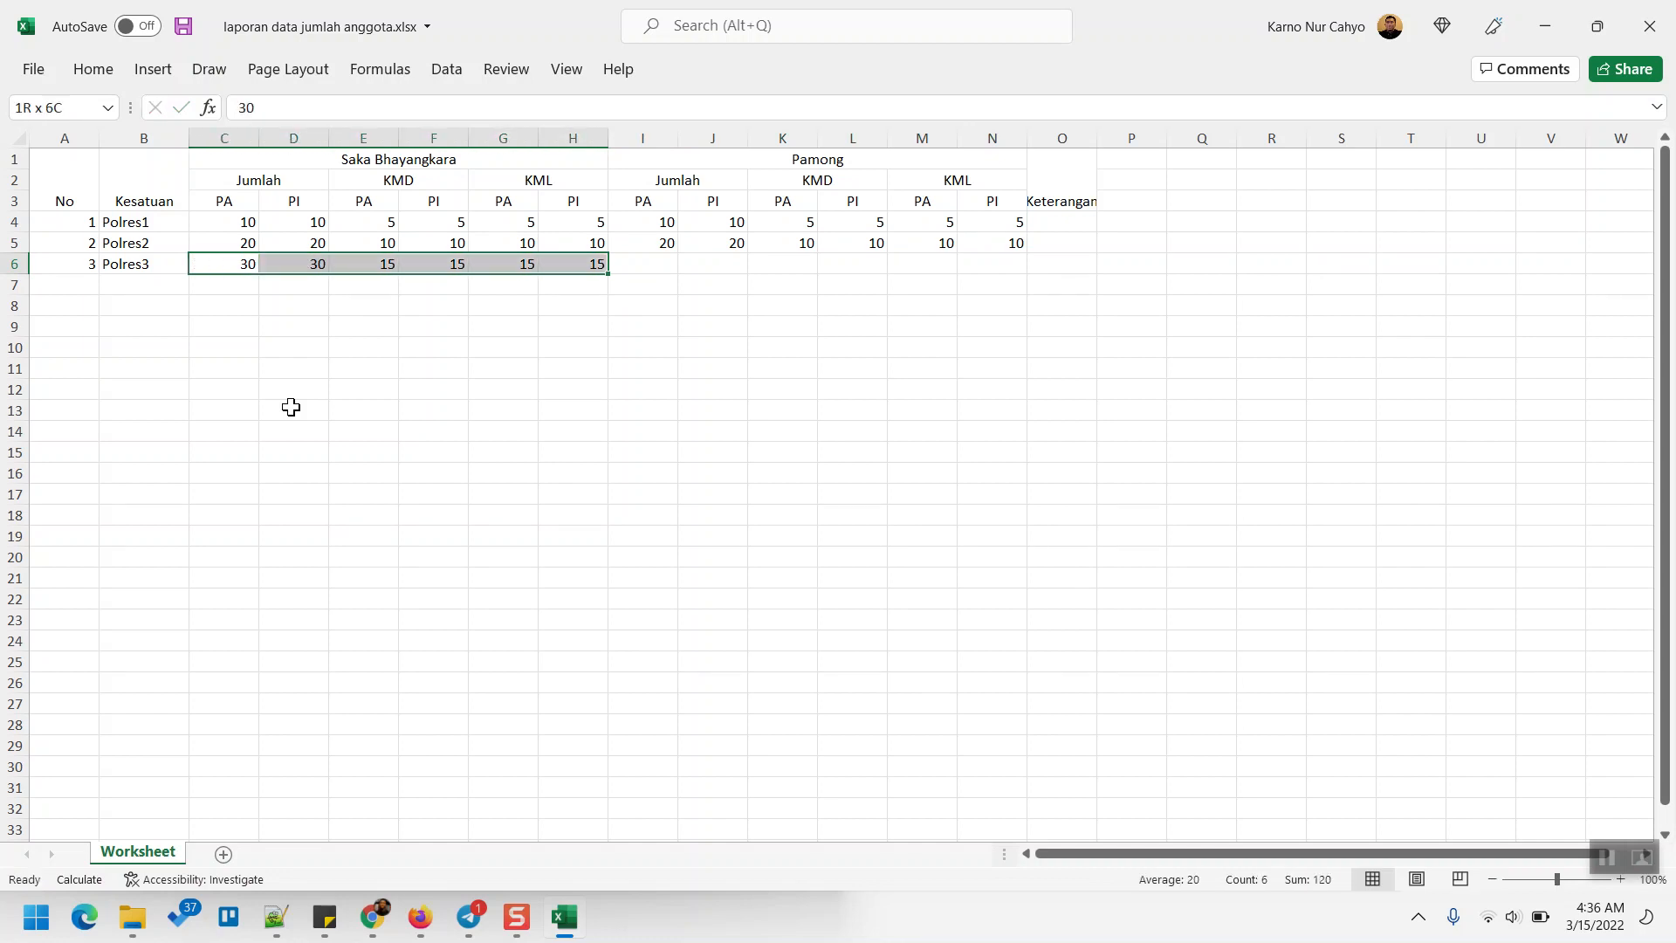
key(ctrl+c)
key(Right)
key(Right)
key(Right)
key(Right)
key(Right)
key(Right)
key(Right)
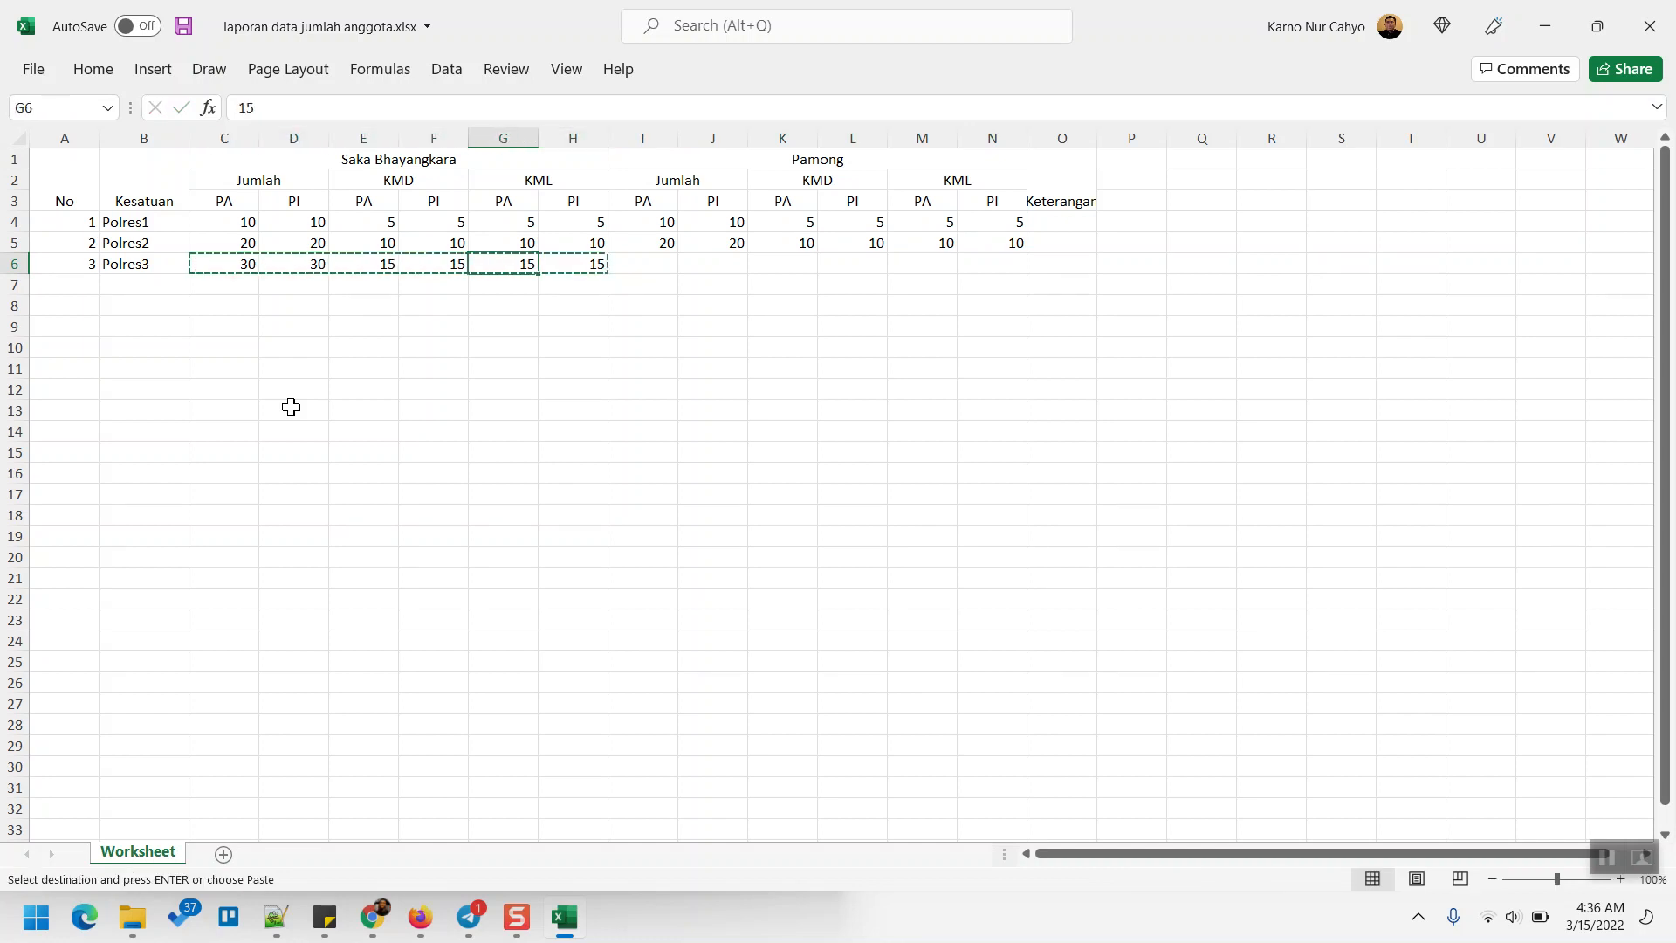
key(Left)
key(ctrl+v)
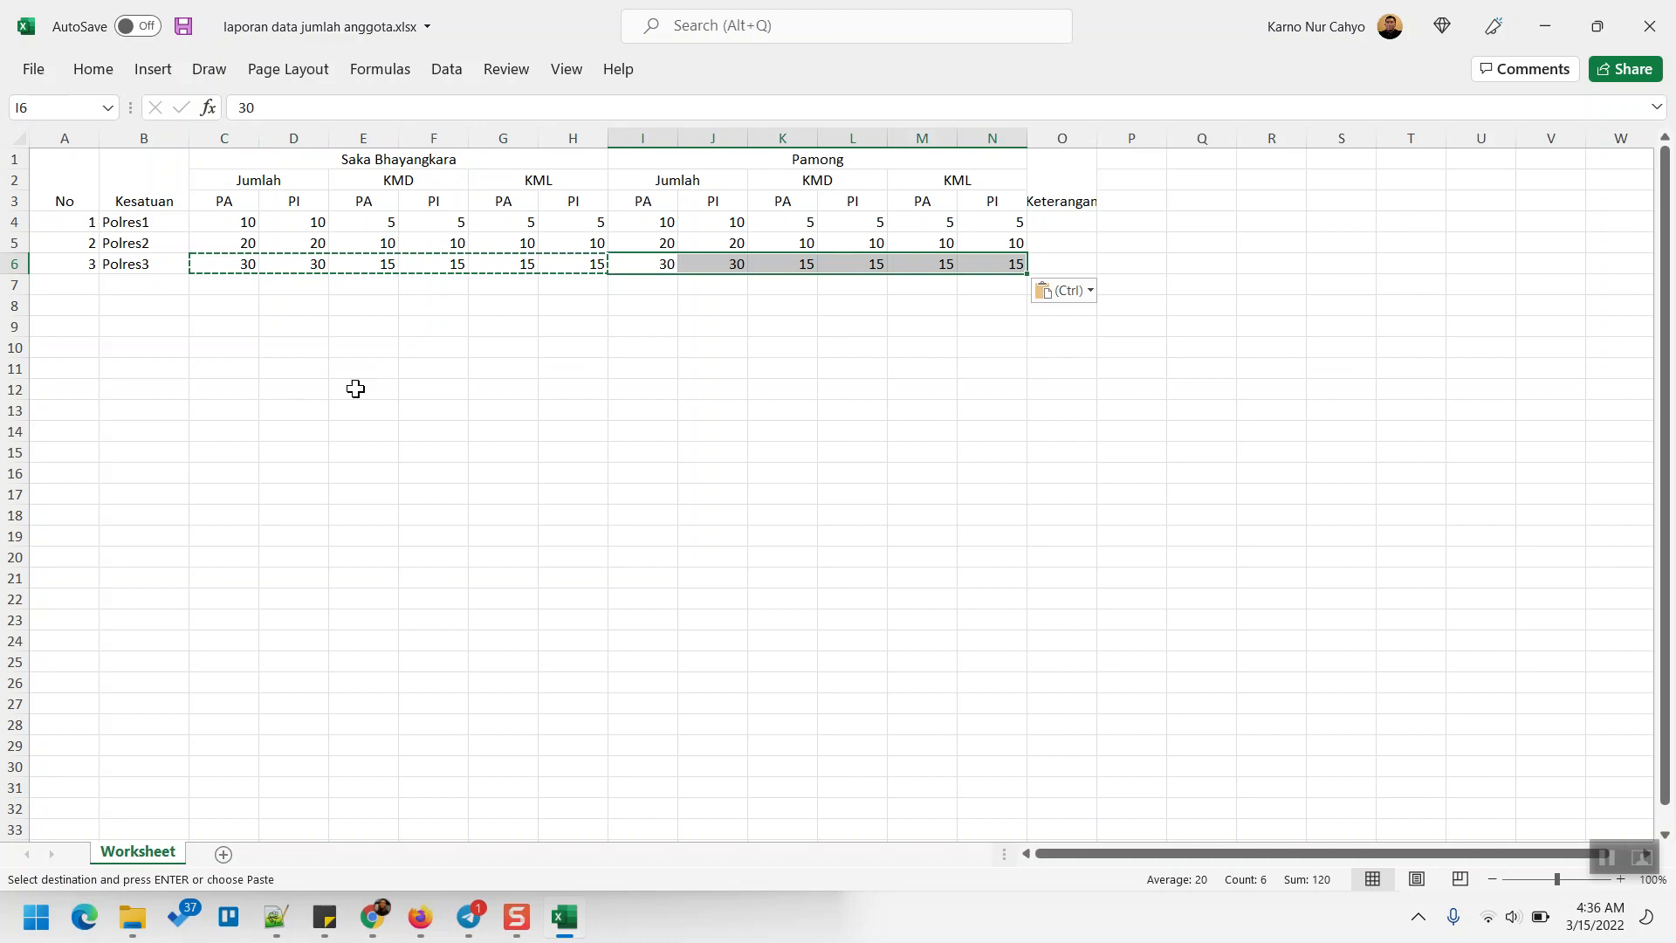
double_click(1098, 140)
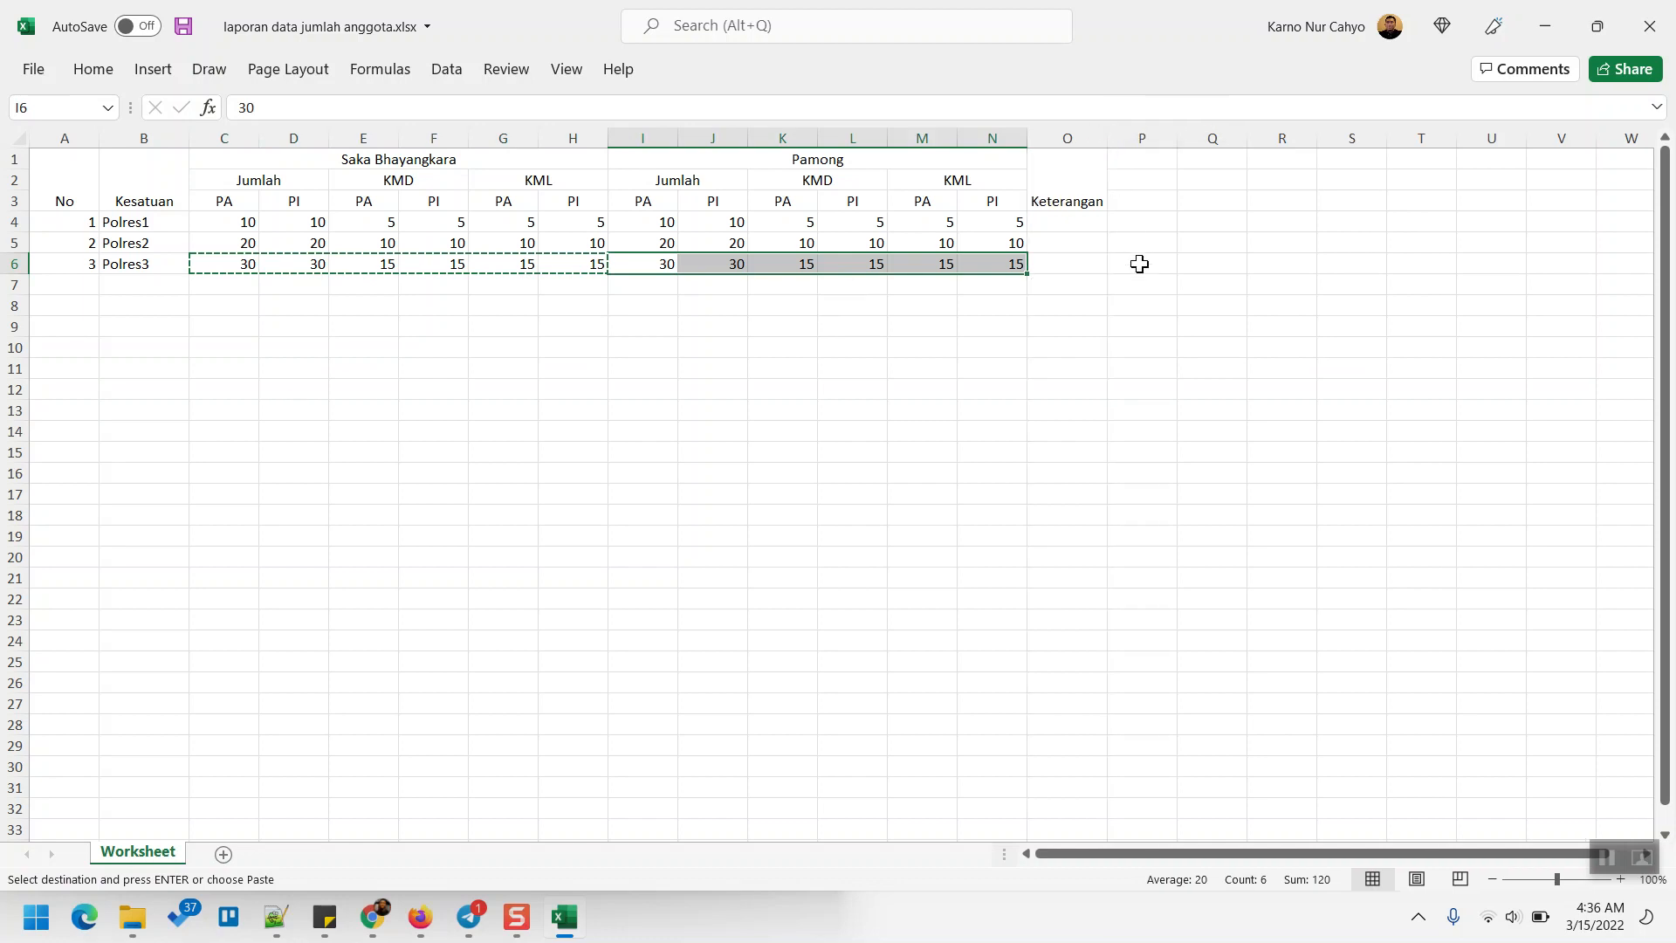
- Enter 'Lengkap' in the Keterangan cells for Polres1, Polres2 and Polres3
click(1140, 265)
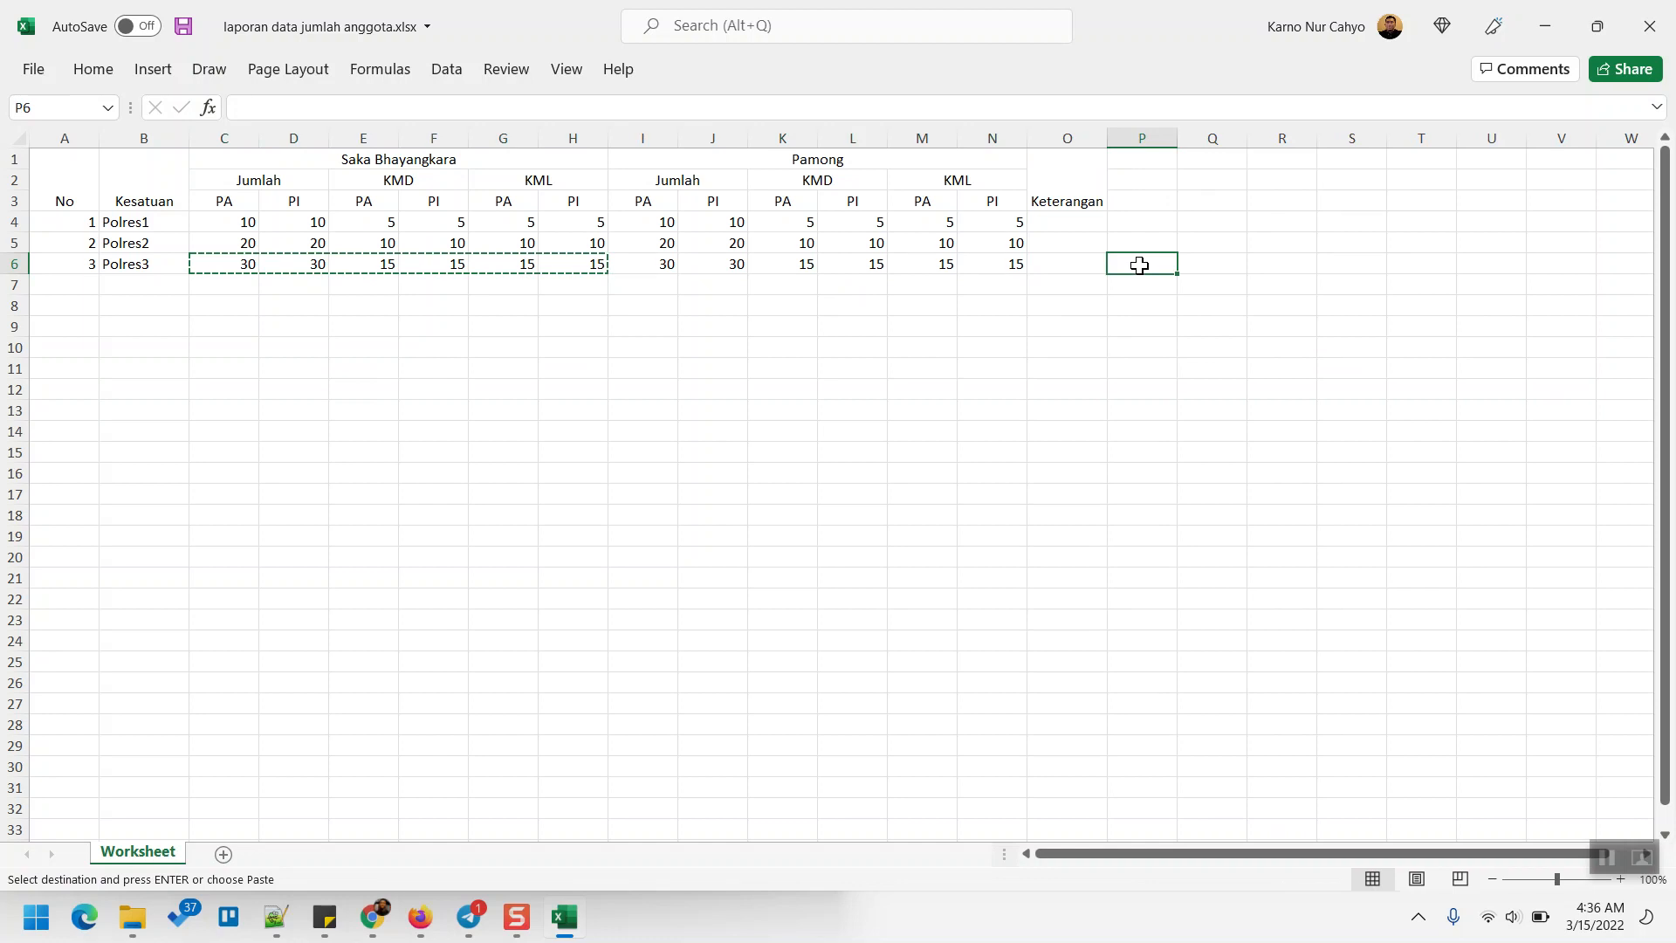
click(1046, 286)
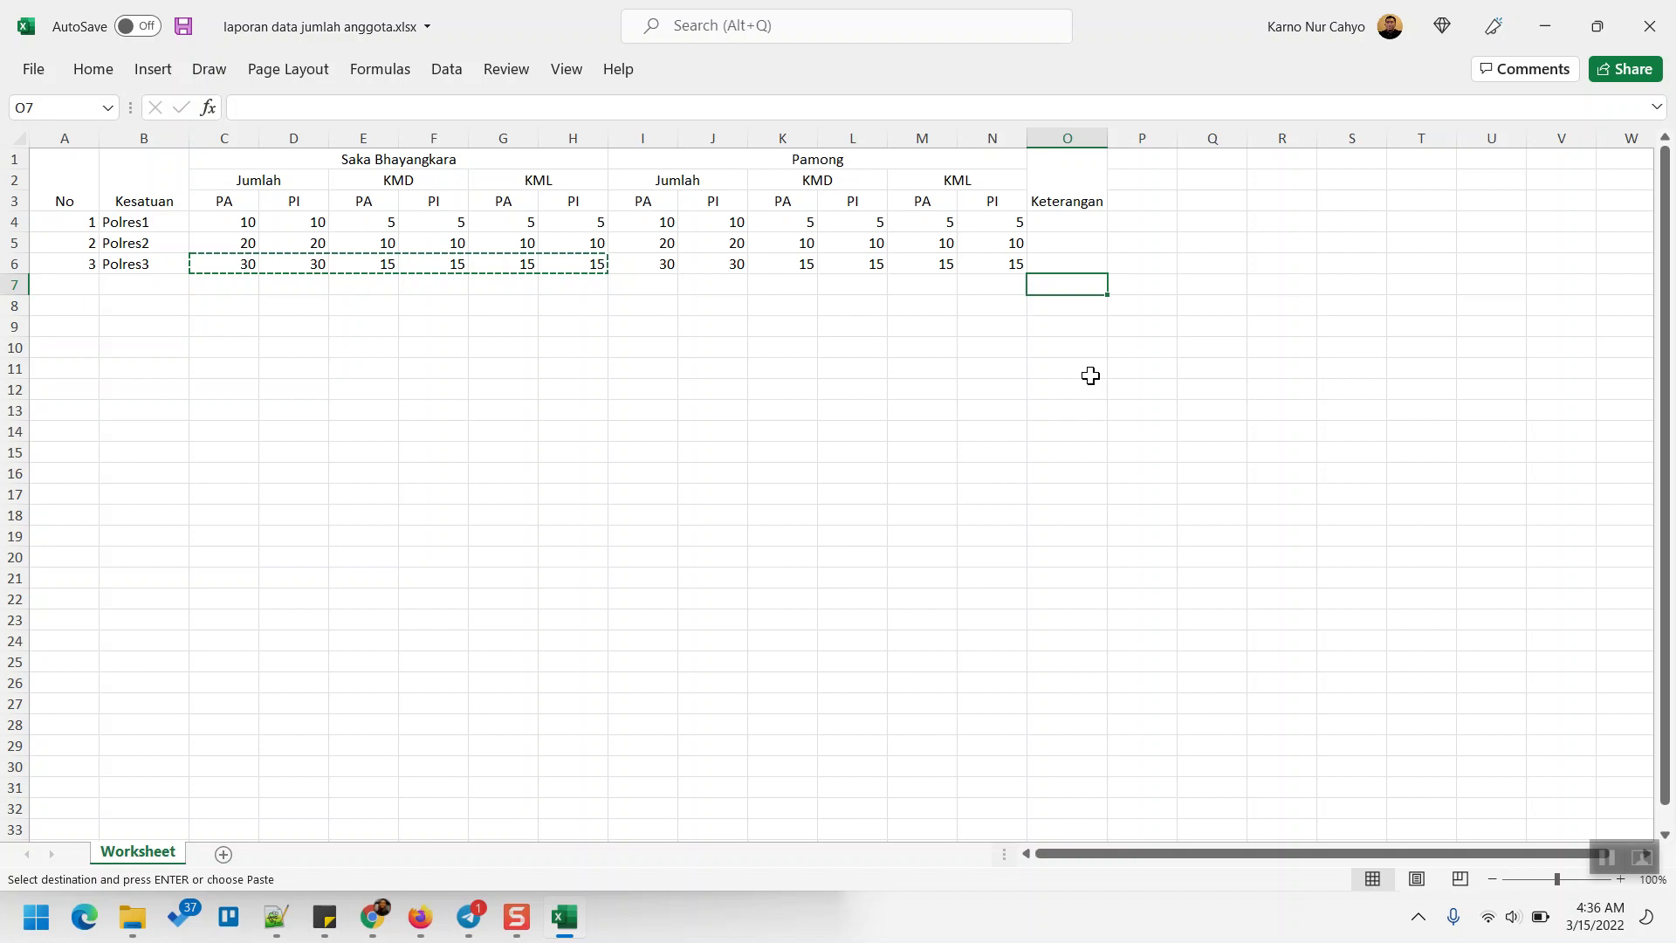
click(1069, 232)
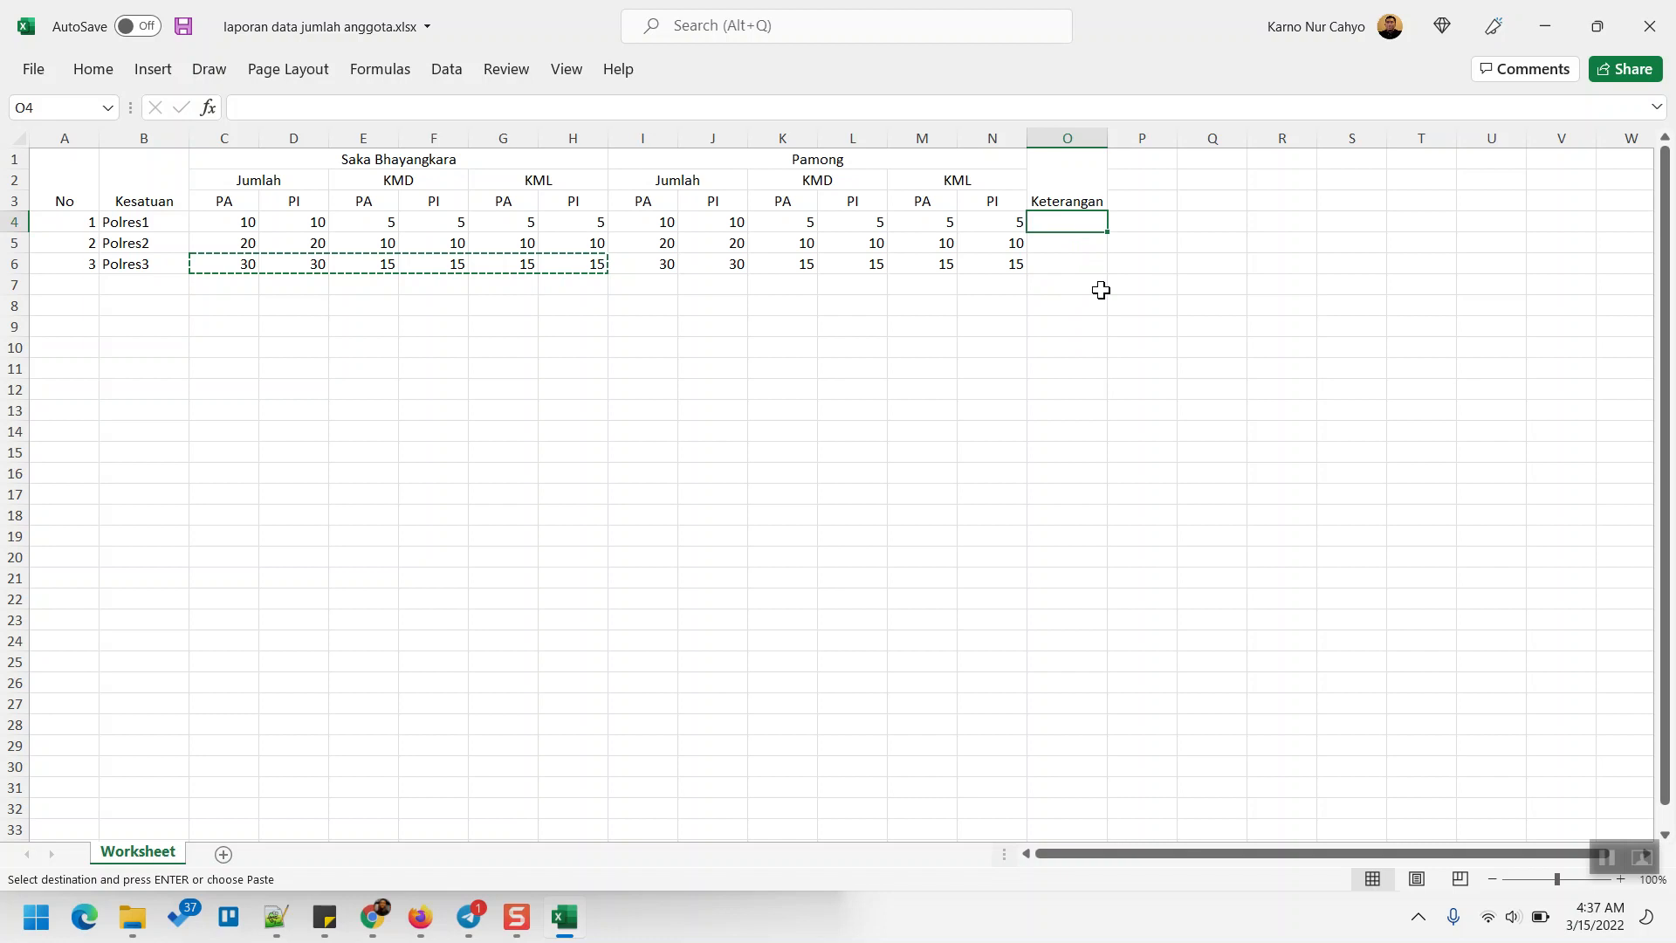
text(Lengkap)
key(Return)
text(Lengkap)
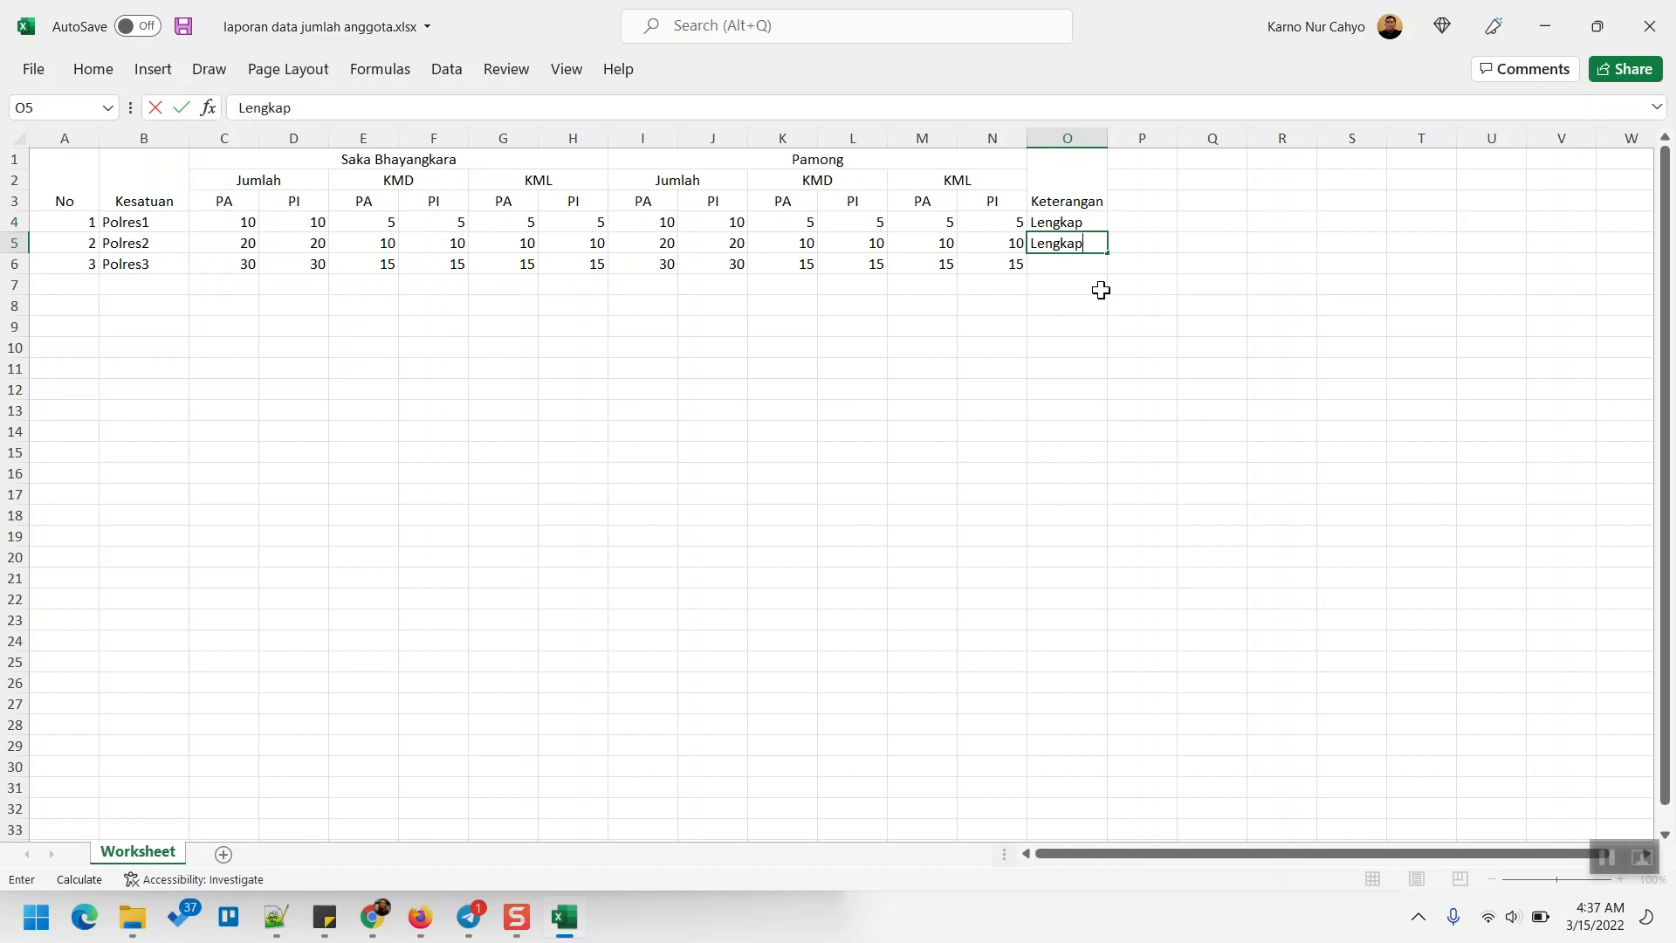
key(Return)
text(Lengkap)
key(Return)
key(Up)
key(Up)
key(Up)
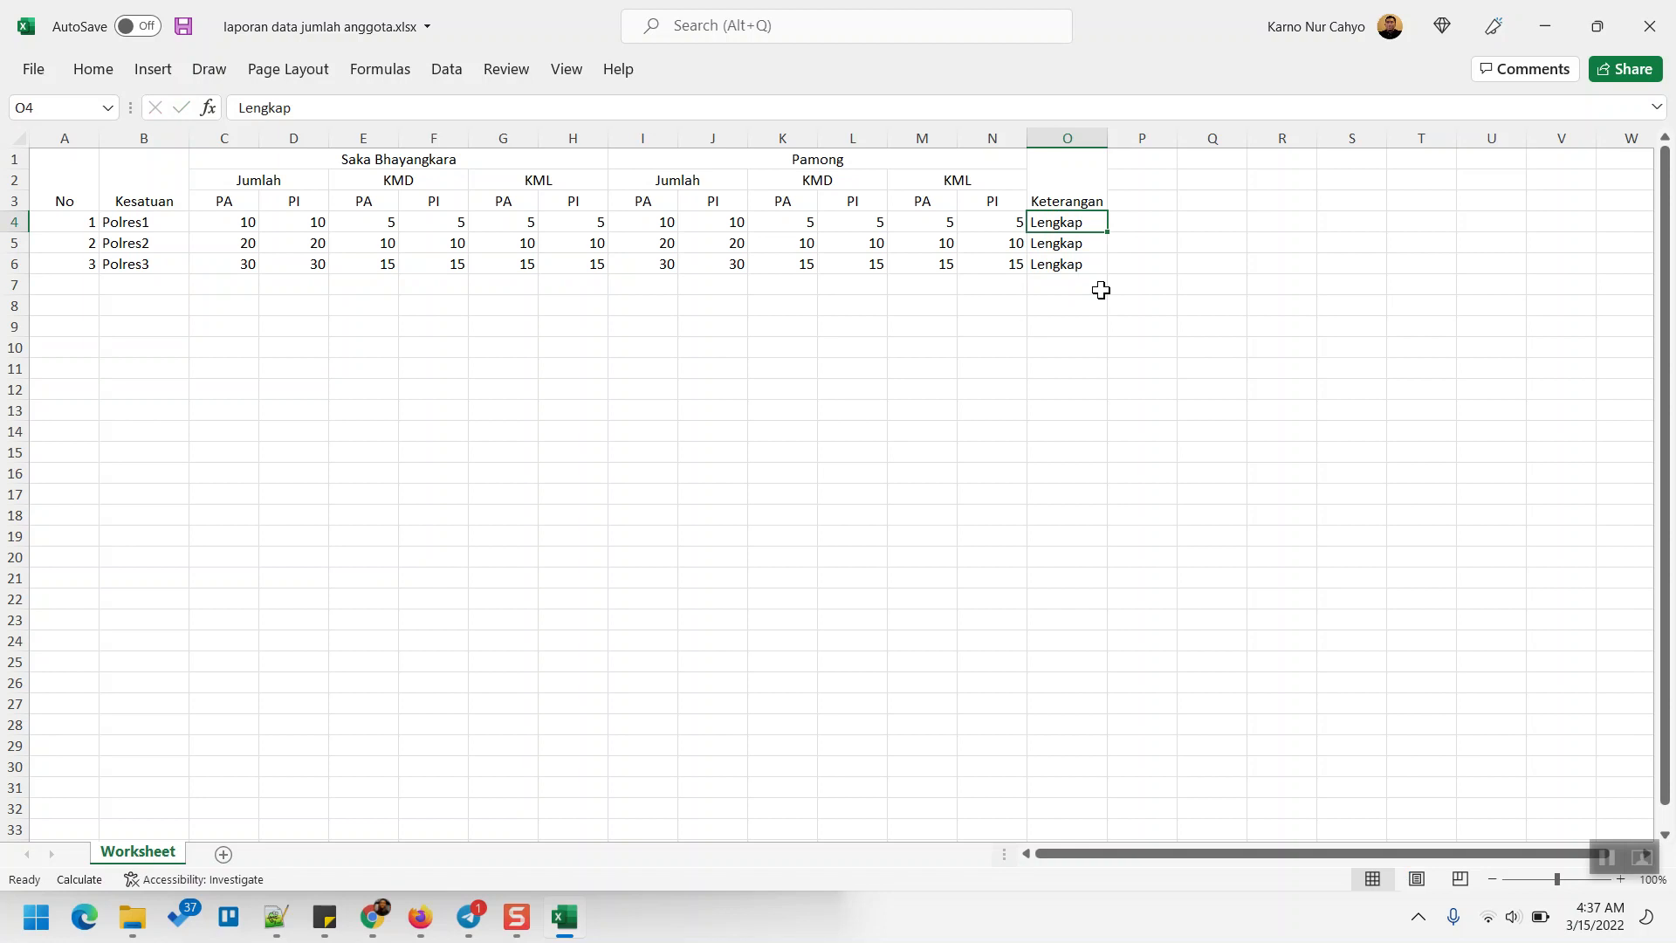
key(Down)
key(Down)
- Save the Excel workbook with Ctrl+S and File > Save
key(ctrl+s)
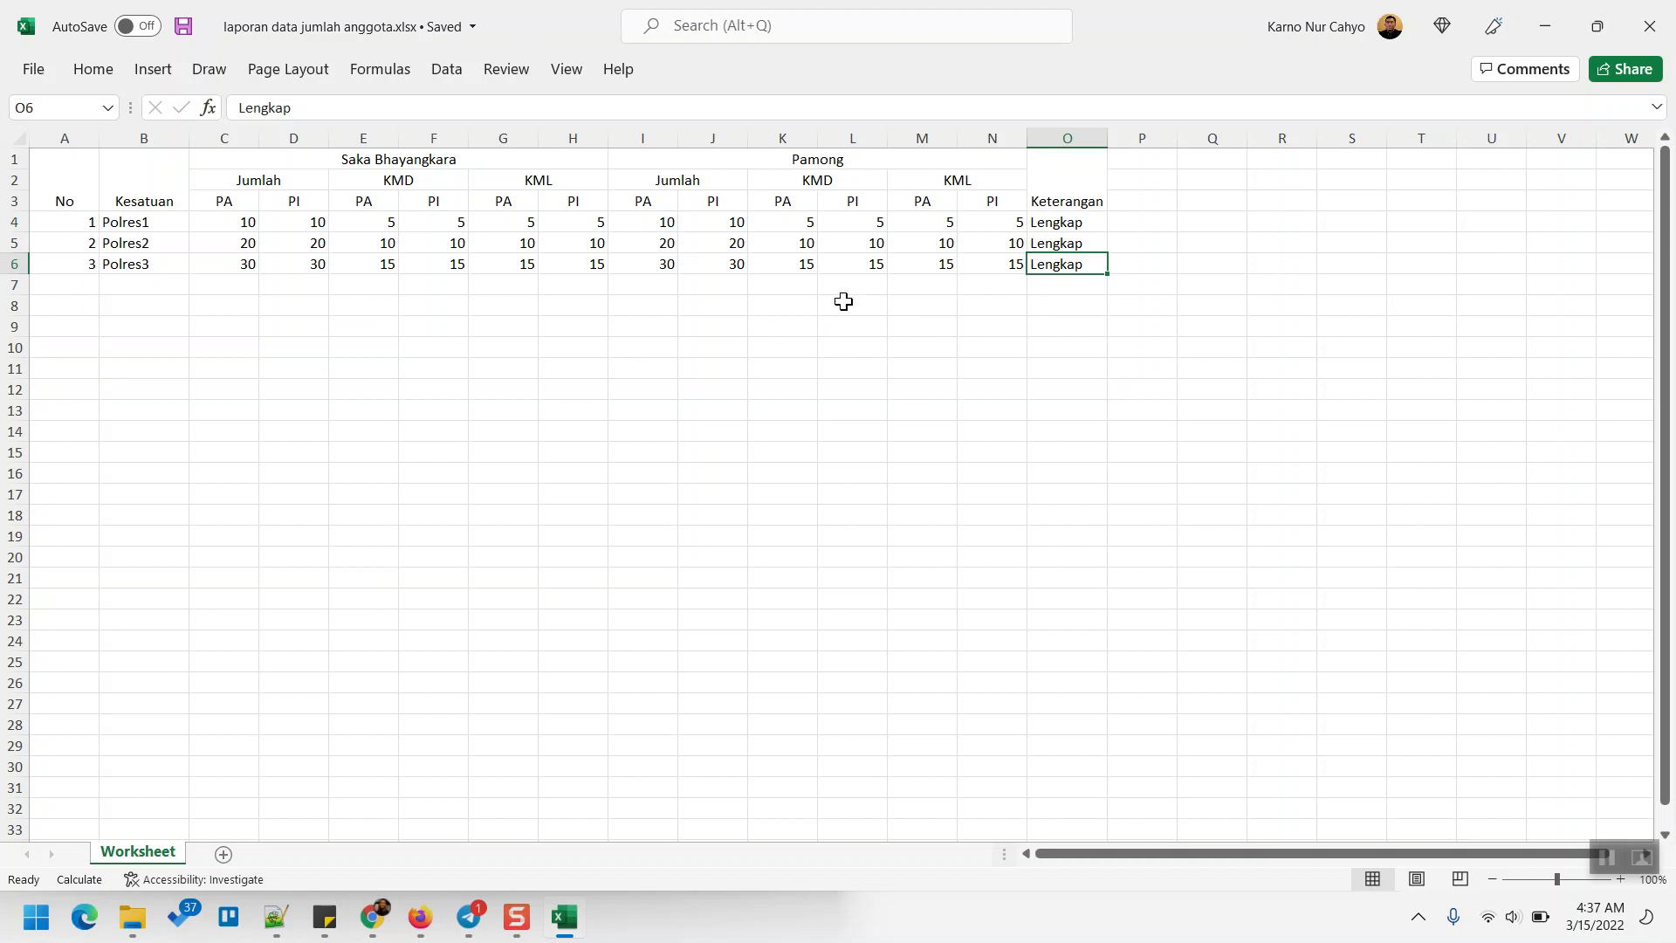
click(1031, 324)
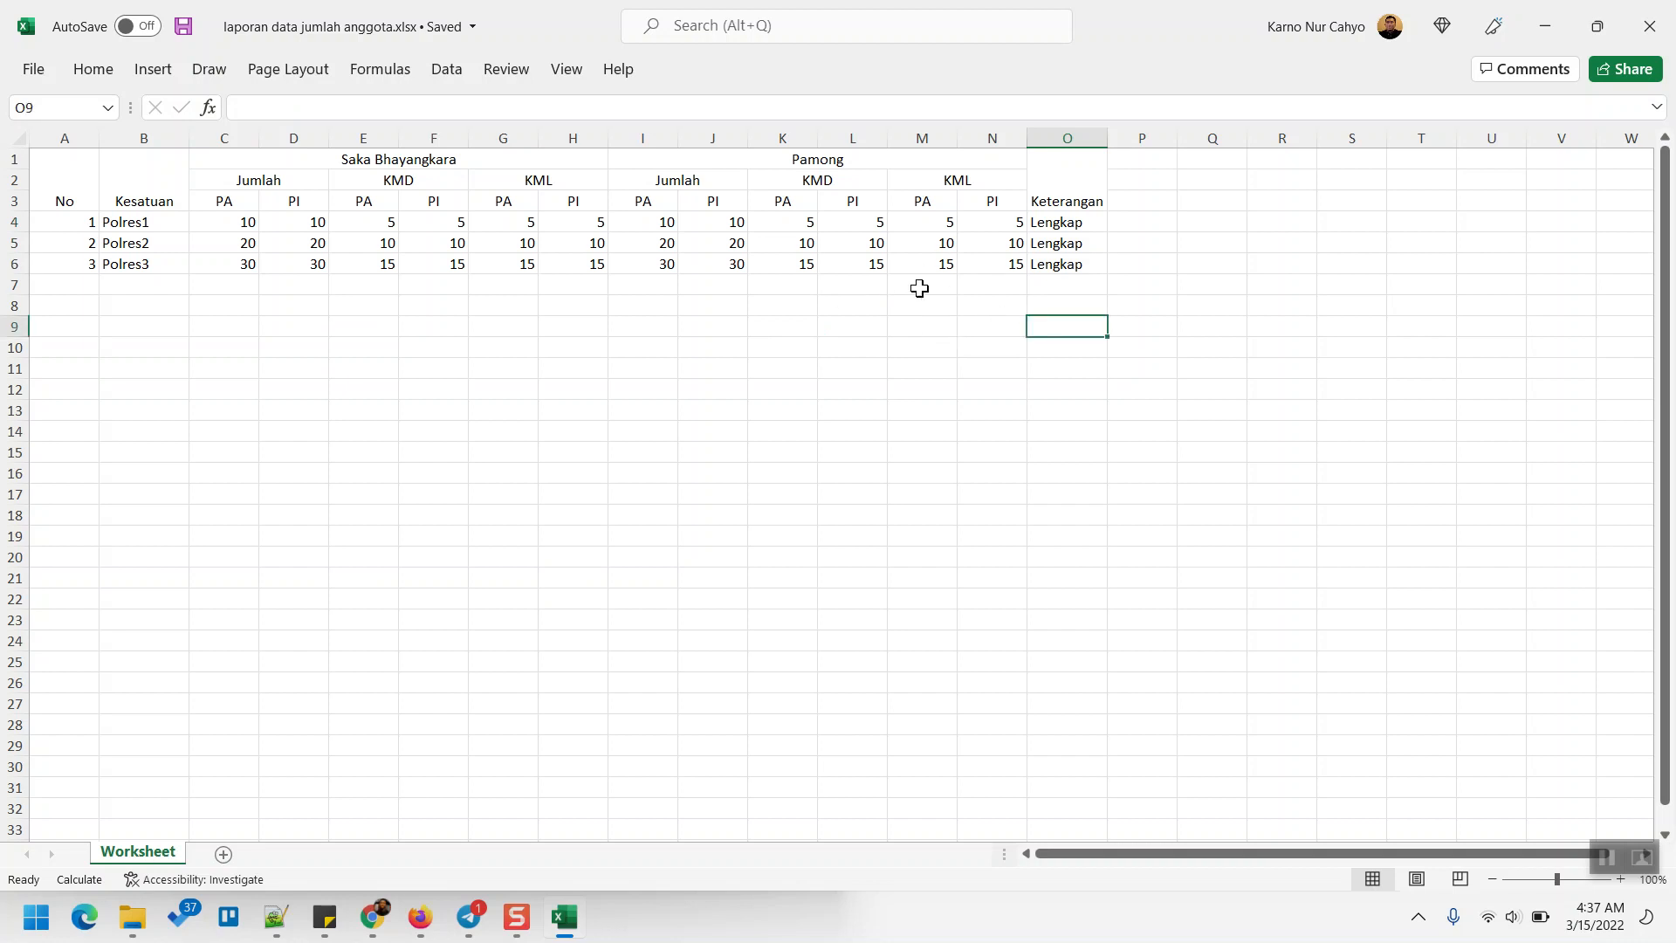
click(39, 68)
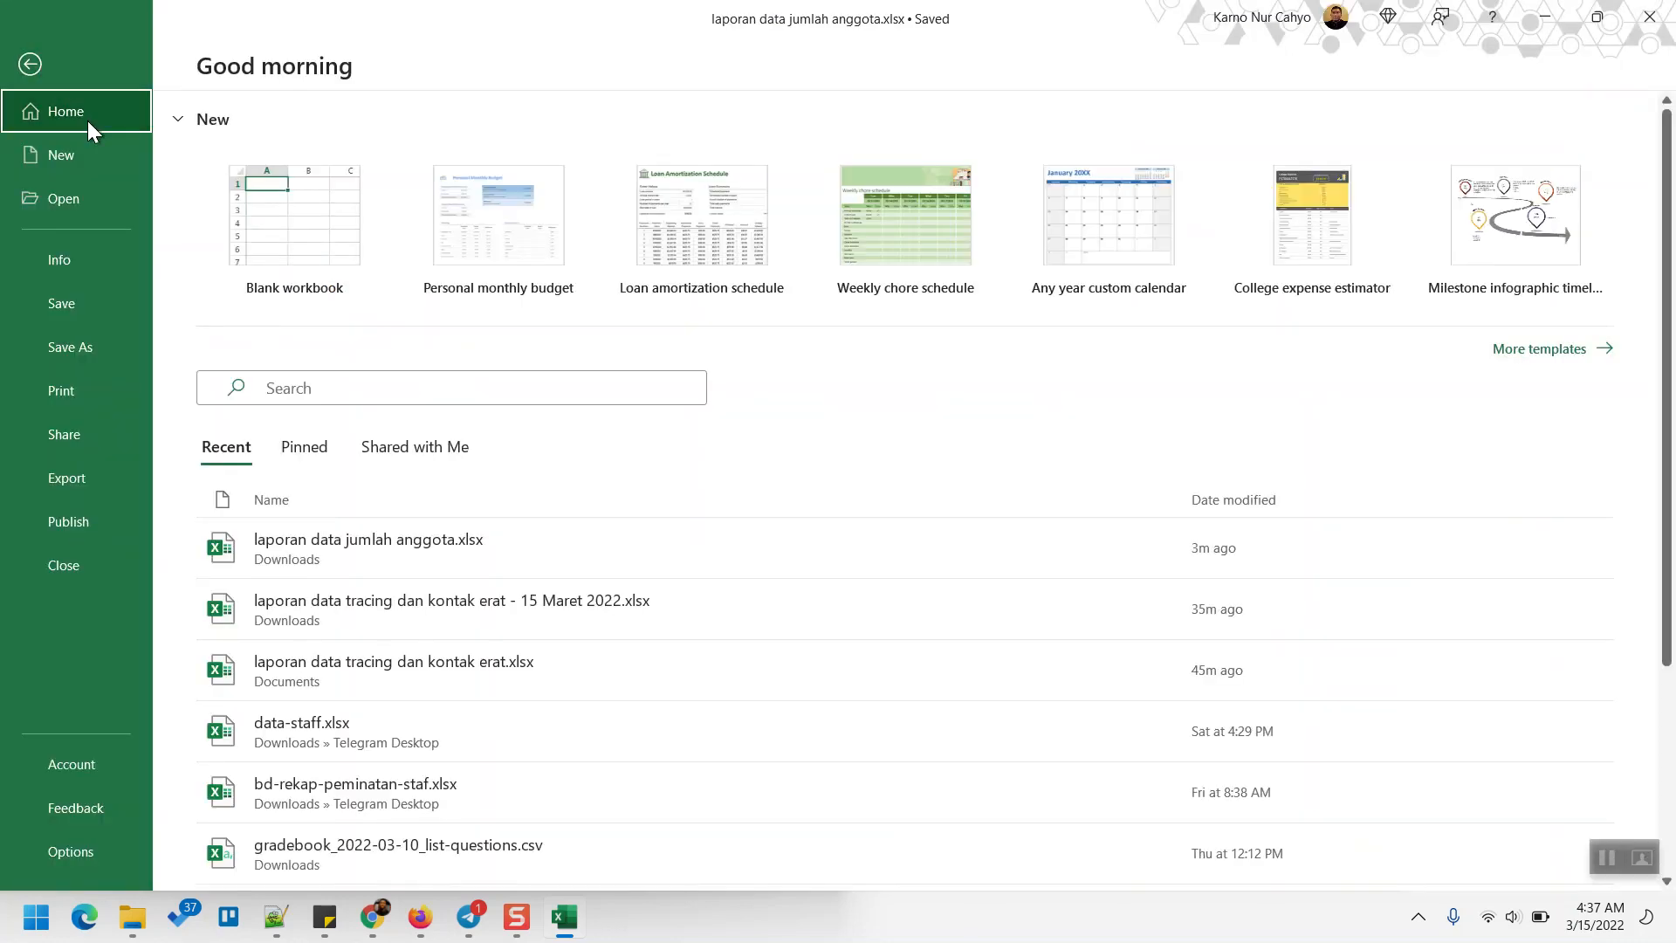
click(107, 300)
click(636, 328)
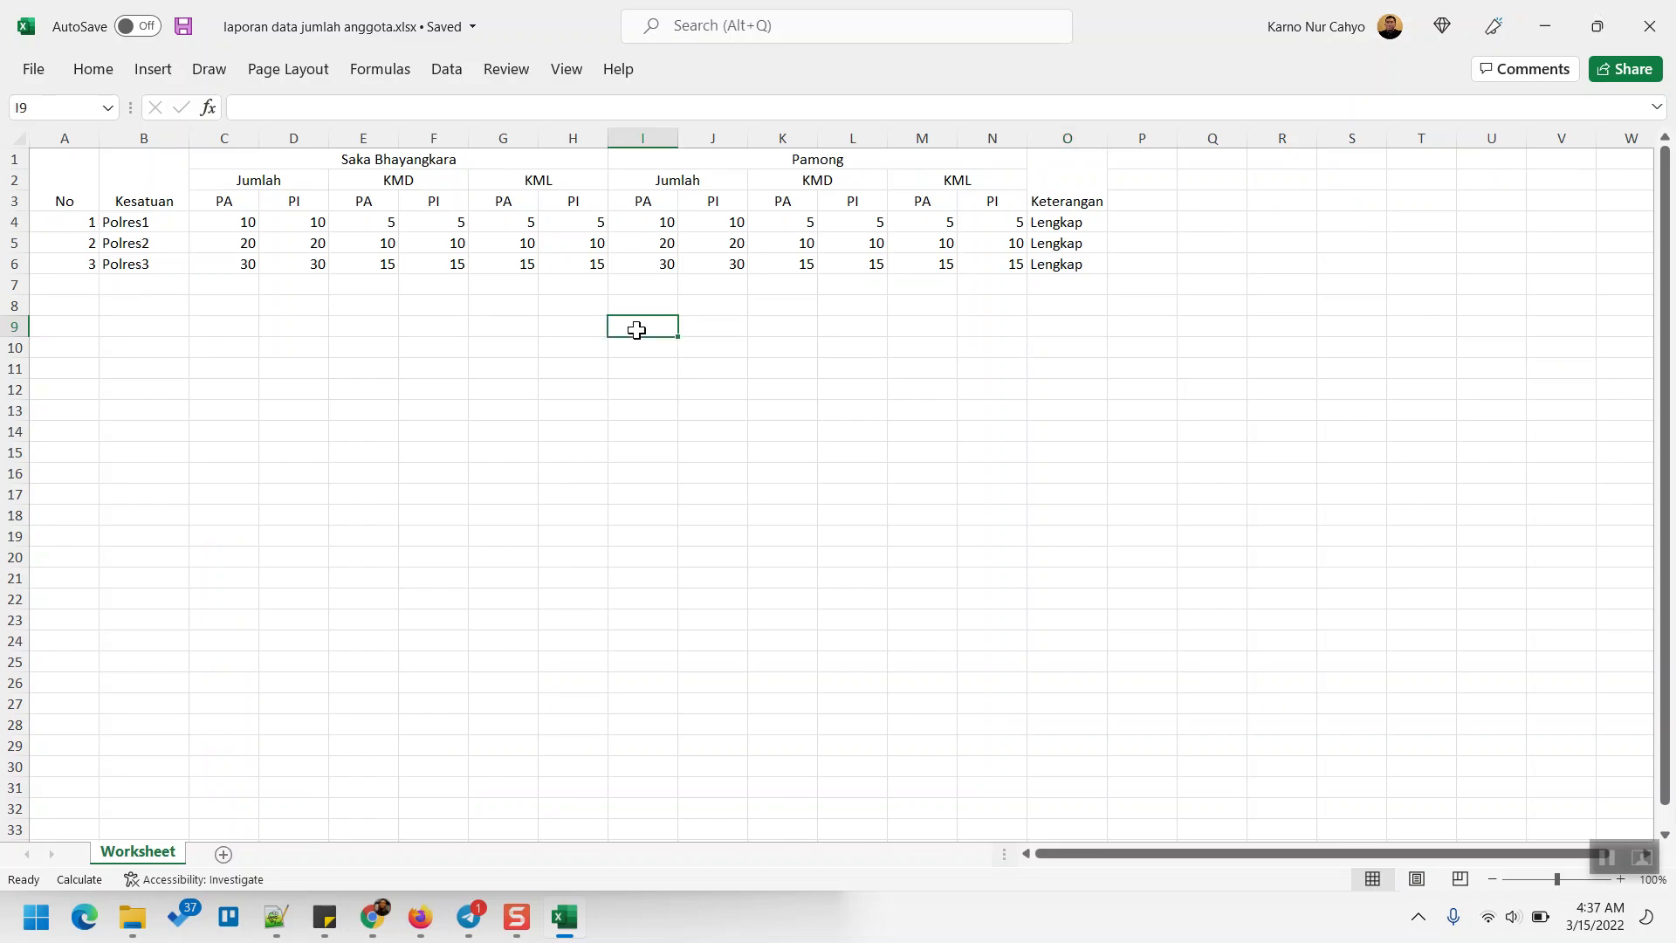
click(775, 349)
click(782, 307)
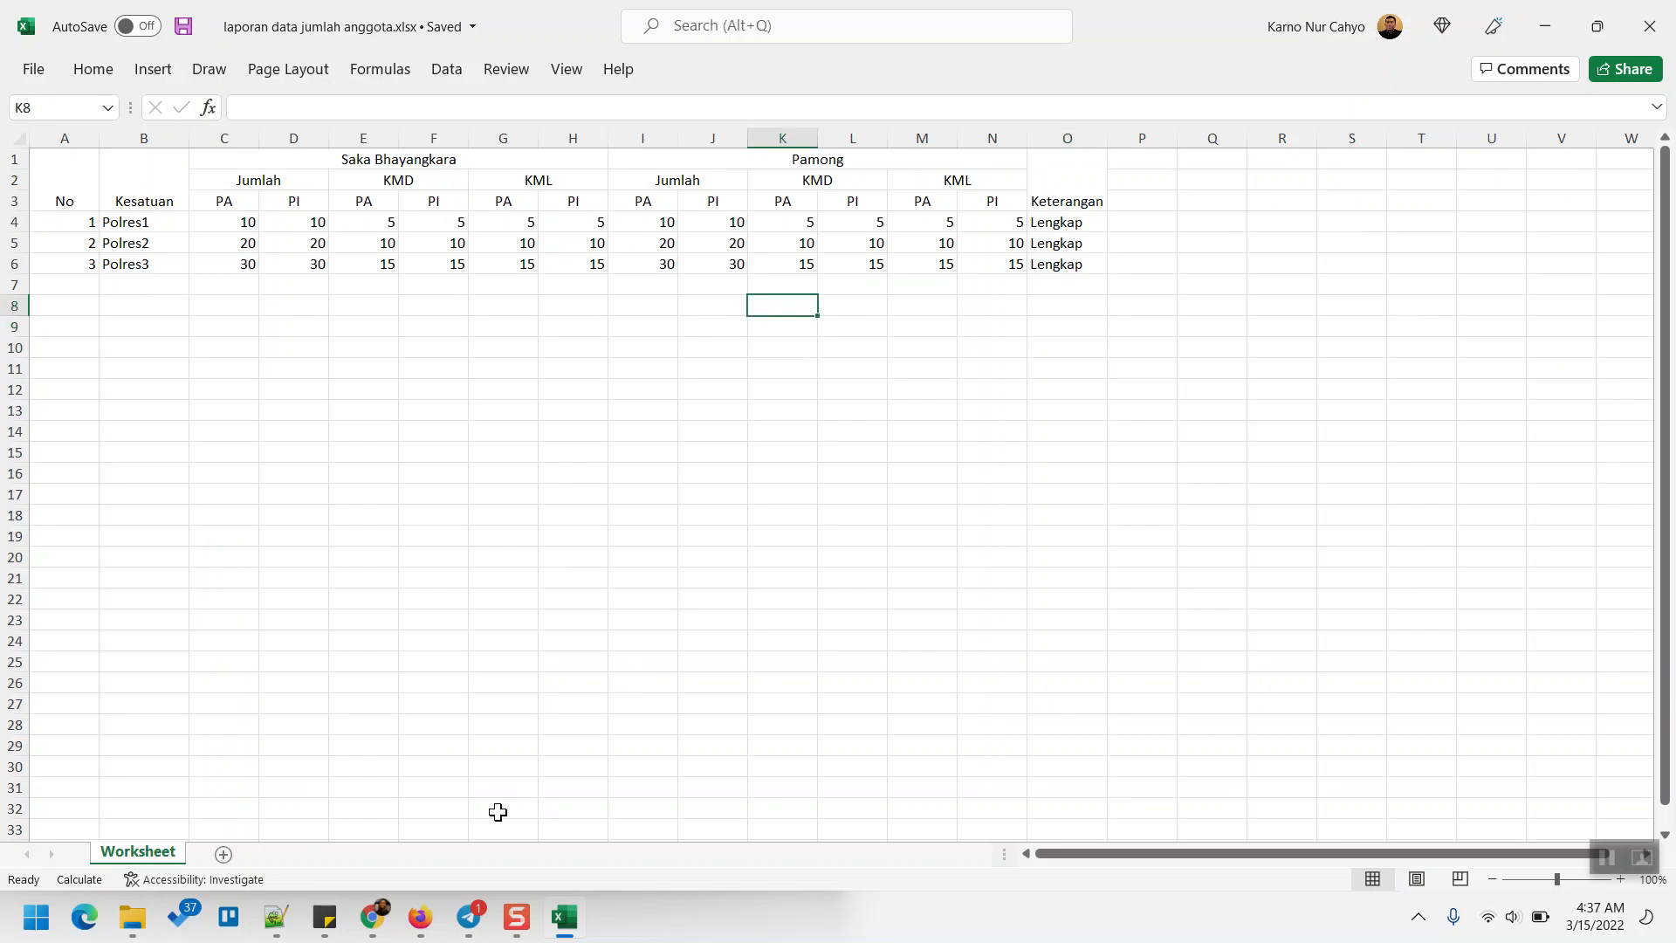
- Upload laporan data jumlah anggota.xlsx through Unggah Laporan to preview its Polres1–3 counts
click(376, 920)
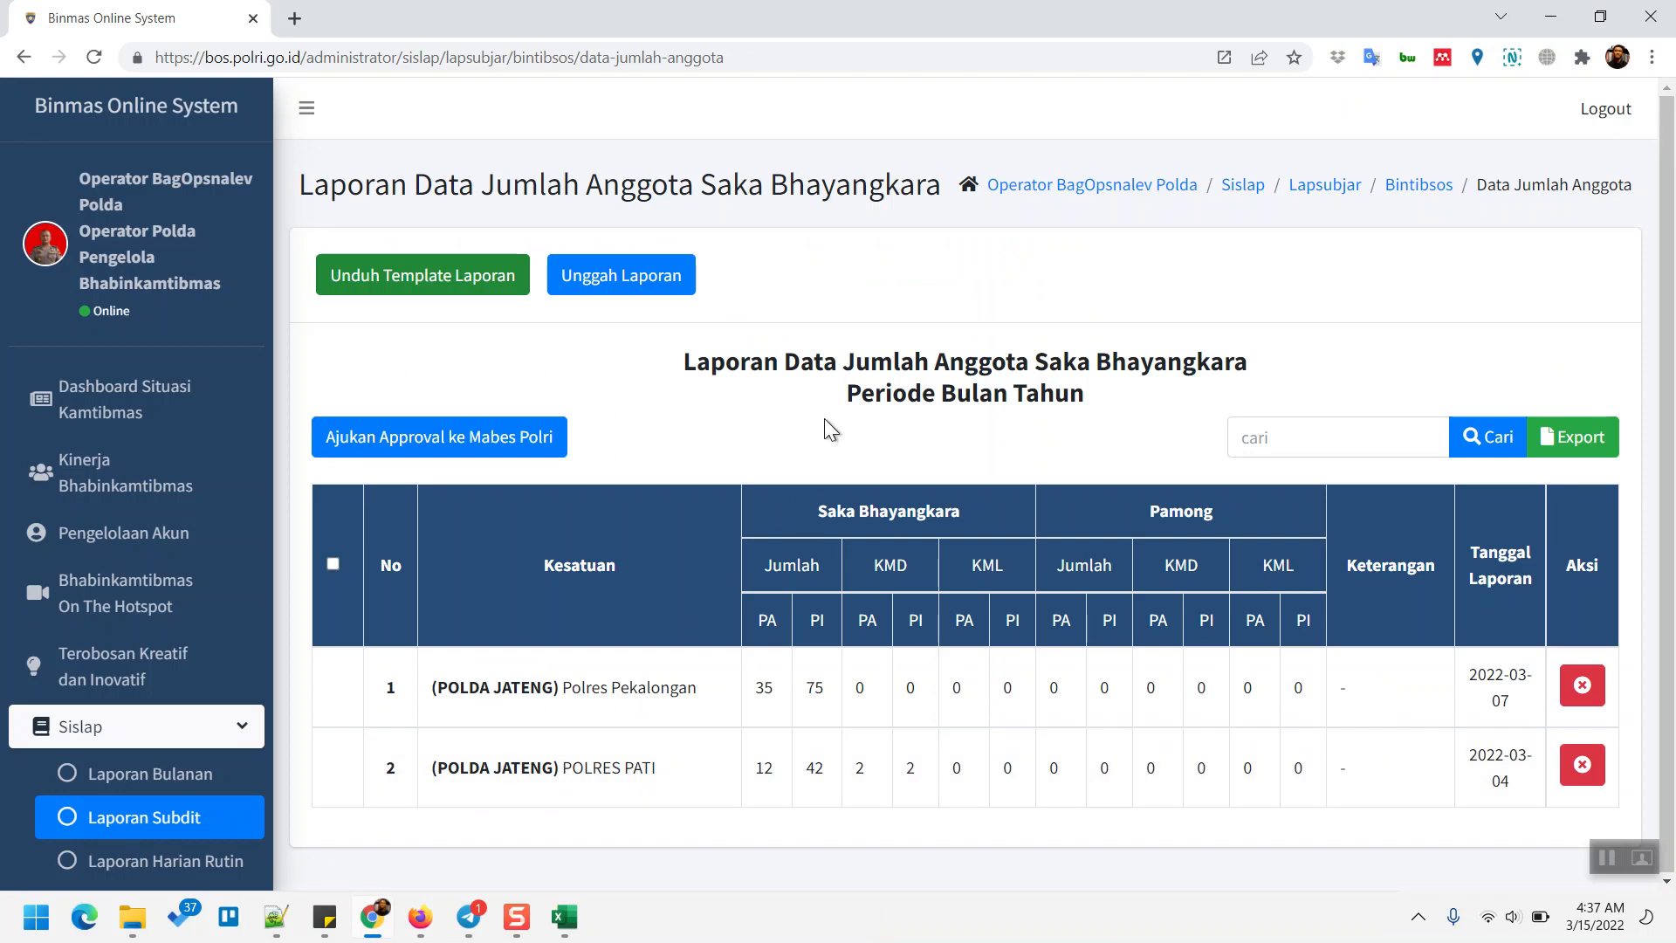
click(642, 299)
click(1043, 211)
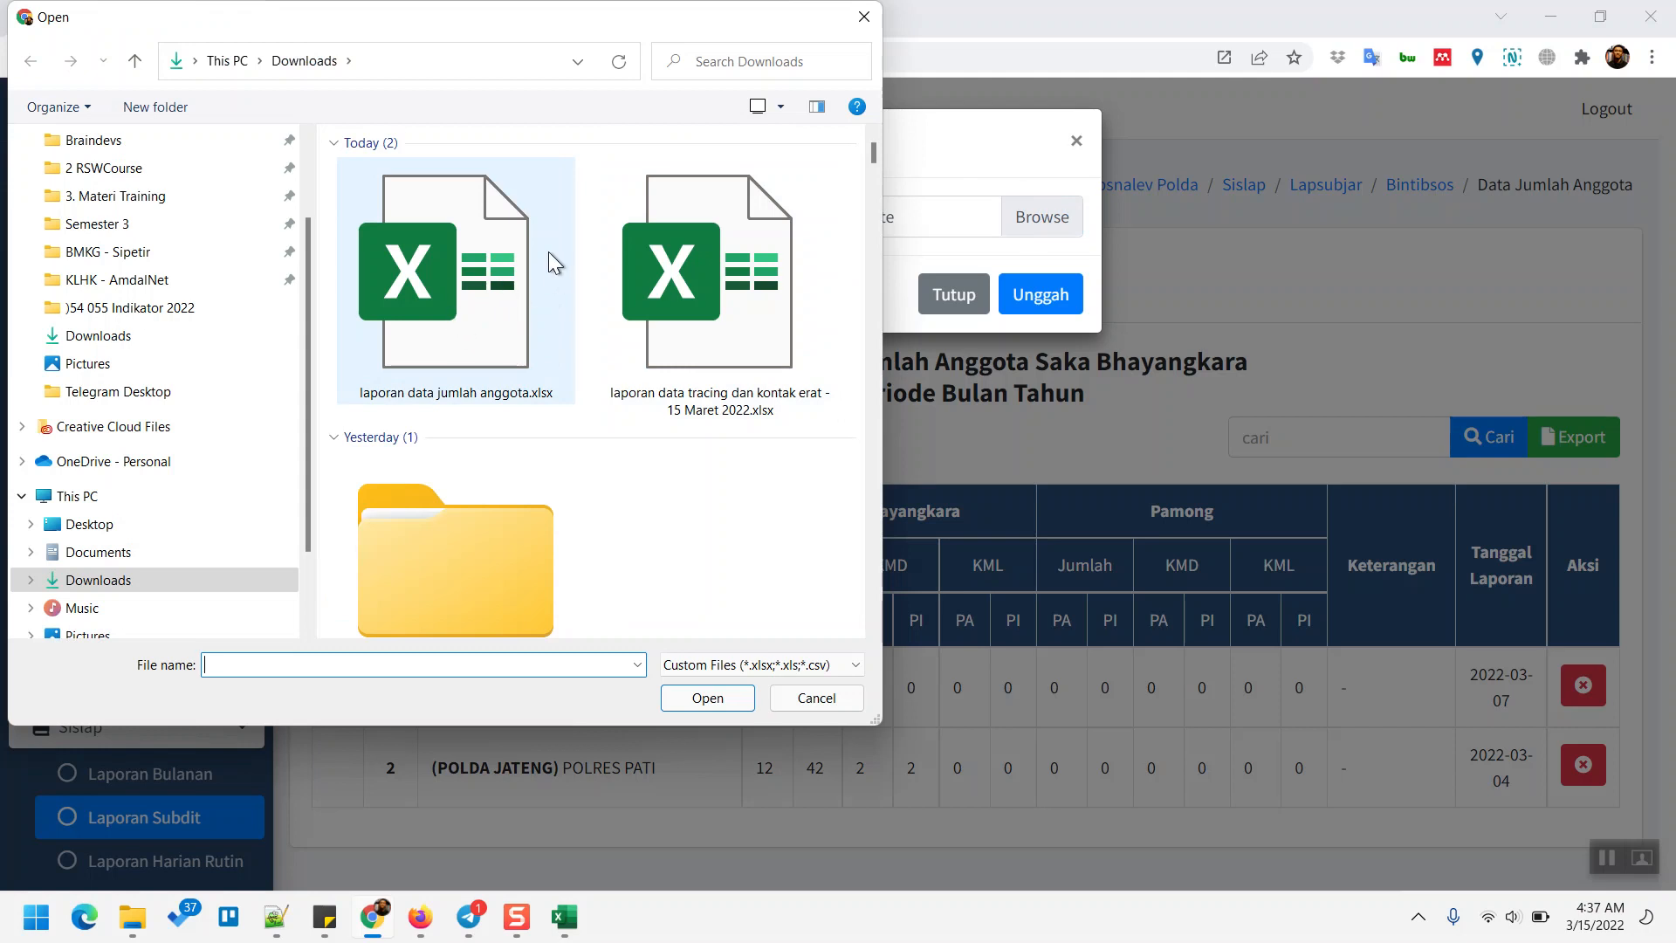
double_click(459, 311)
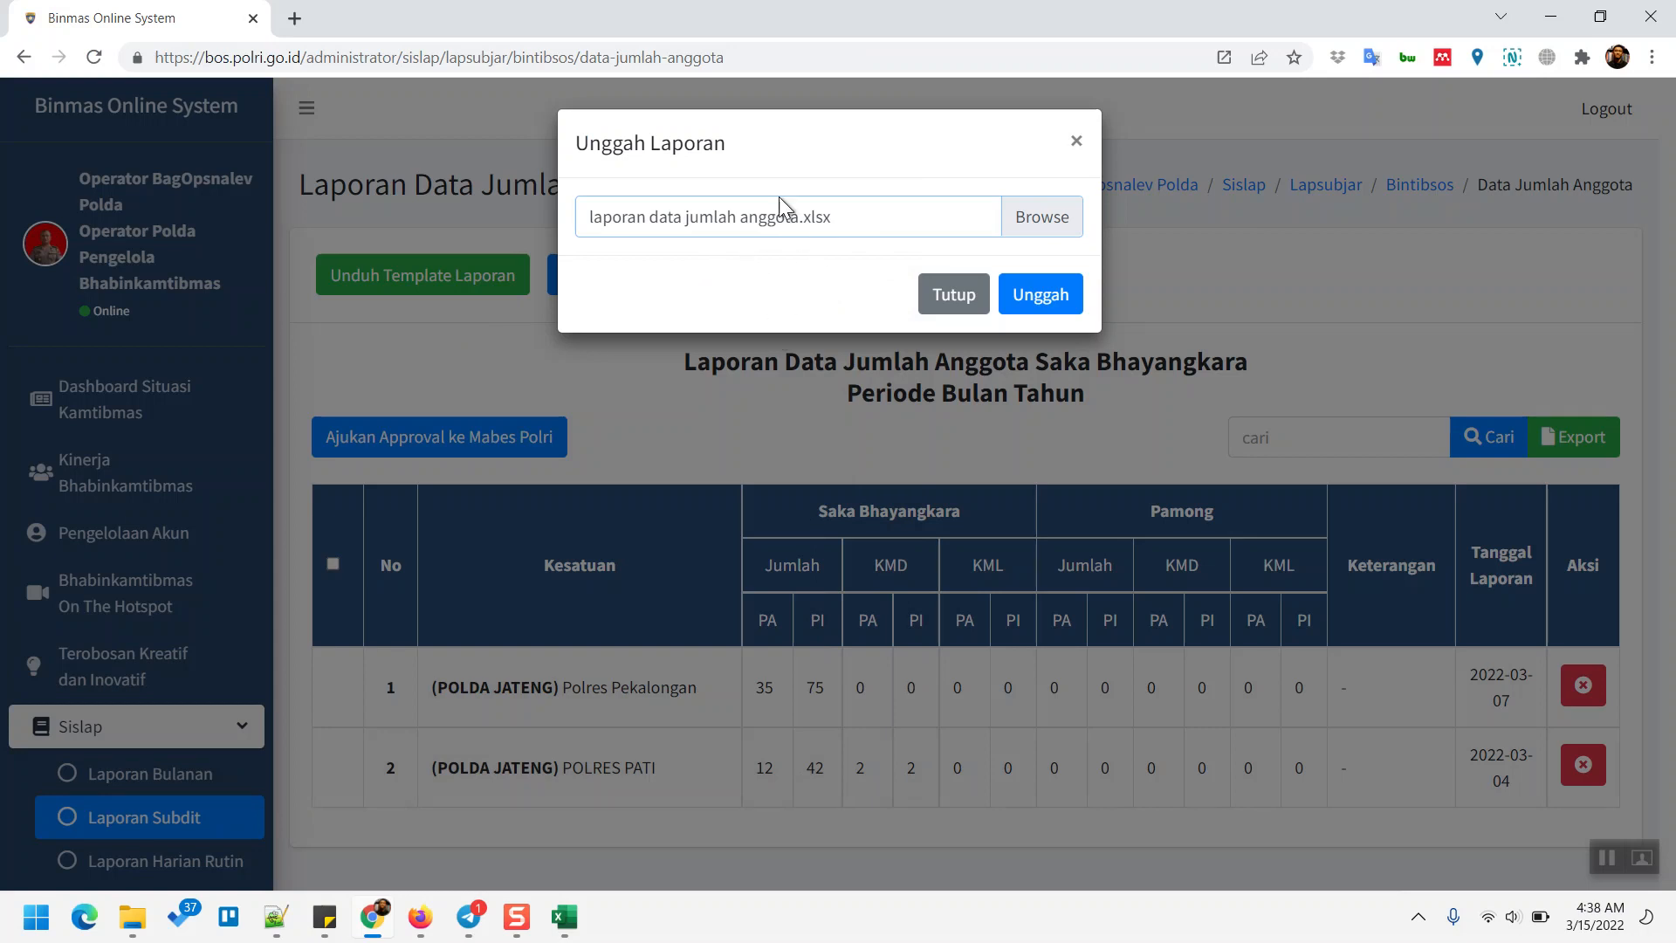
click(1063, 298)
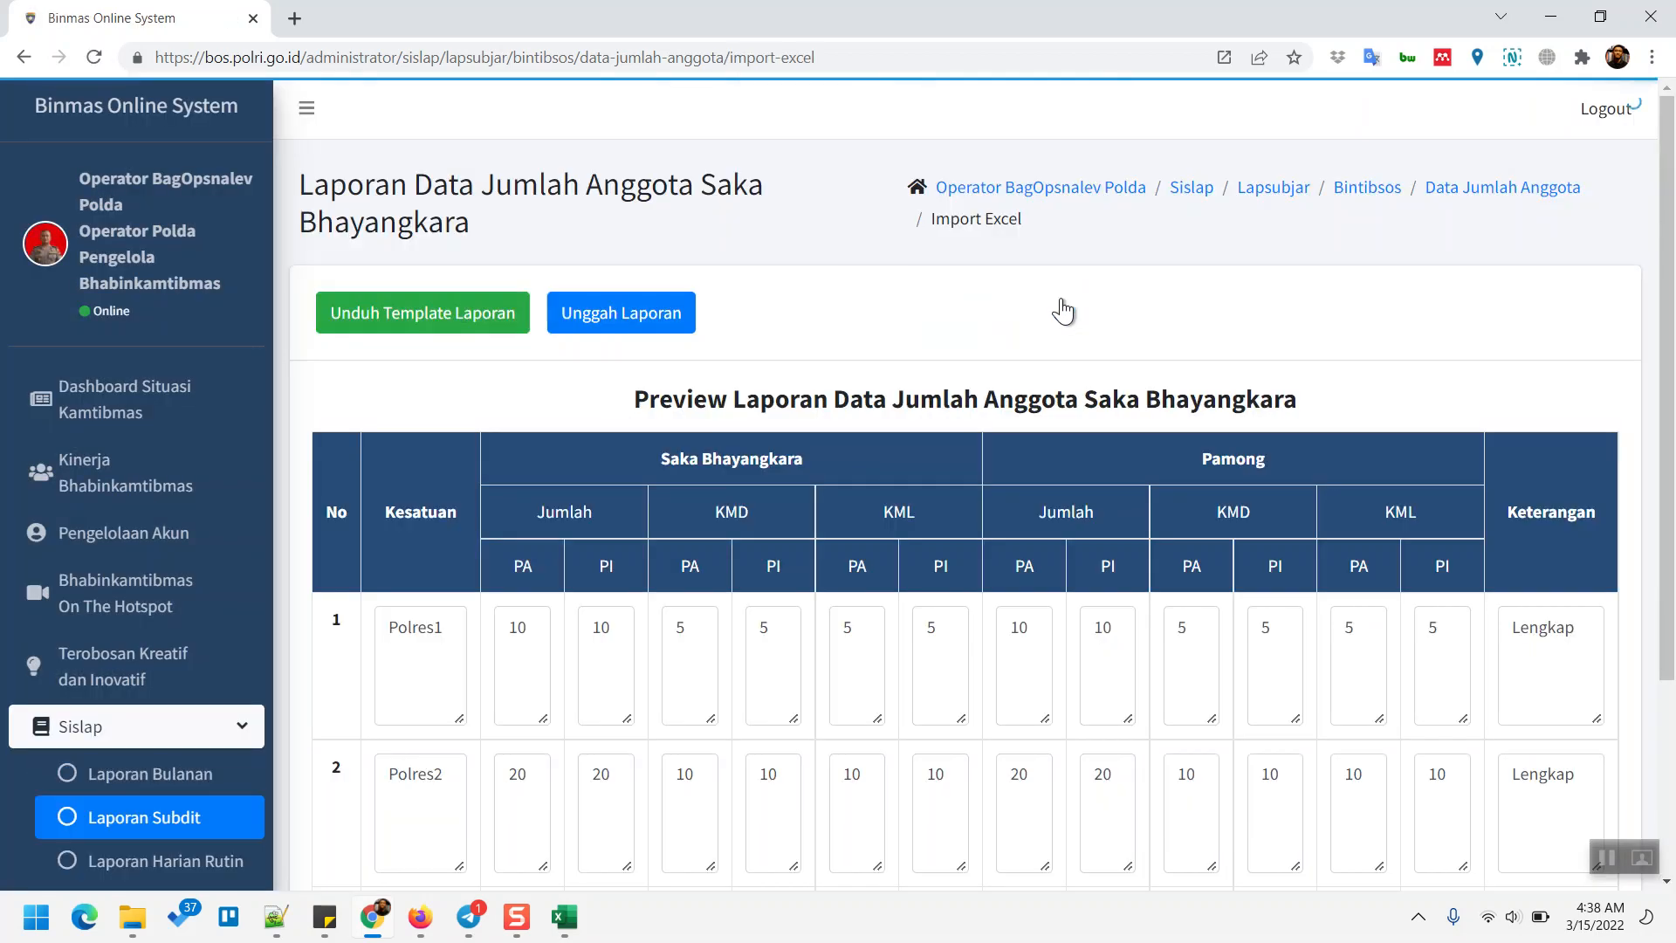
scroll(1233, 449, down, 3)
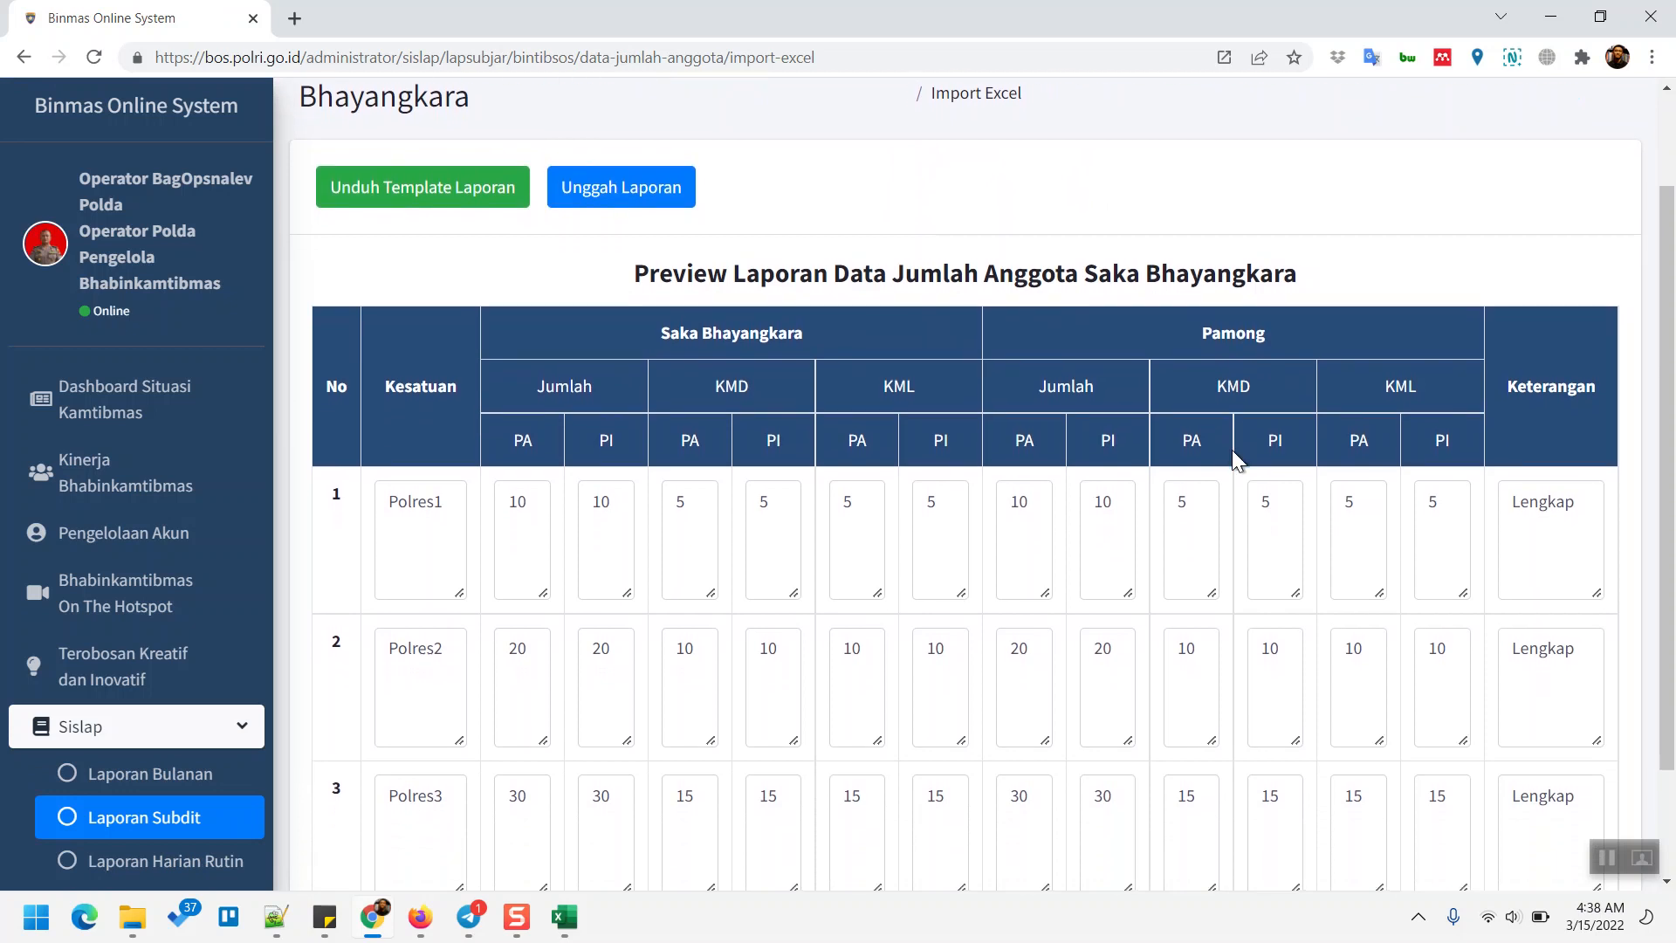
scroll(1232, 449, down, 3)
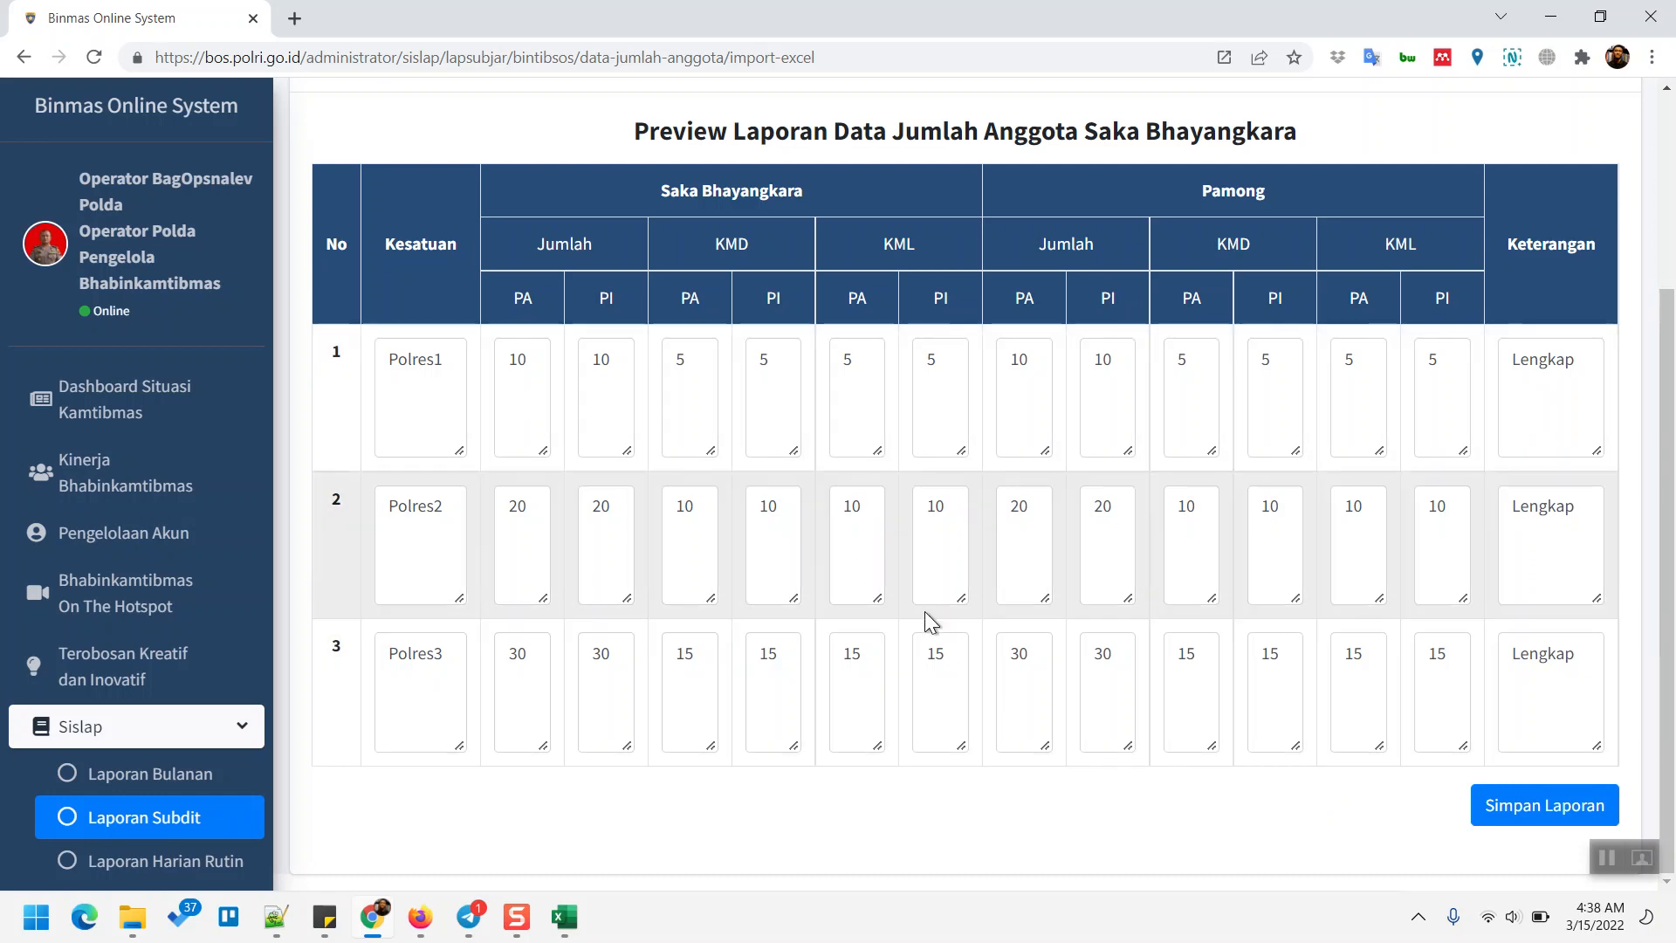
scroll(901, 494, up, 1)
scroll(900, 494, down, 1)
scroll(900, 494, up, 4)
scroll(901, 494, down, 3)
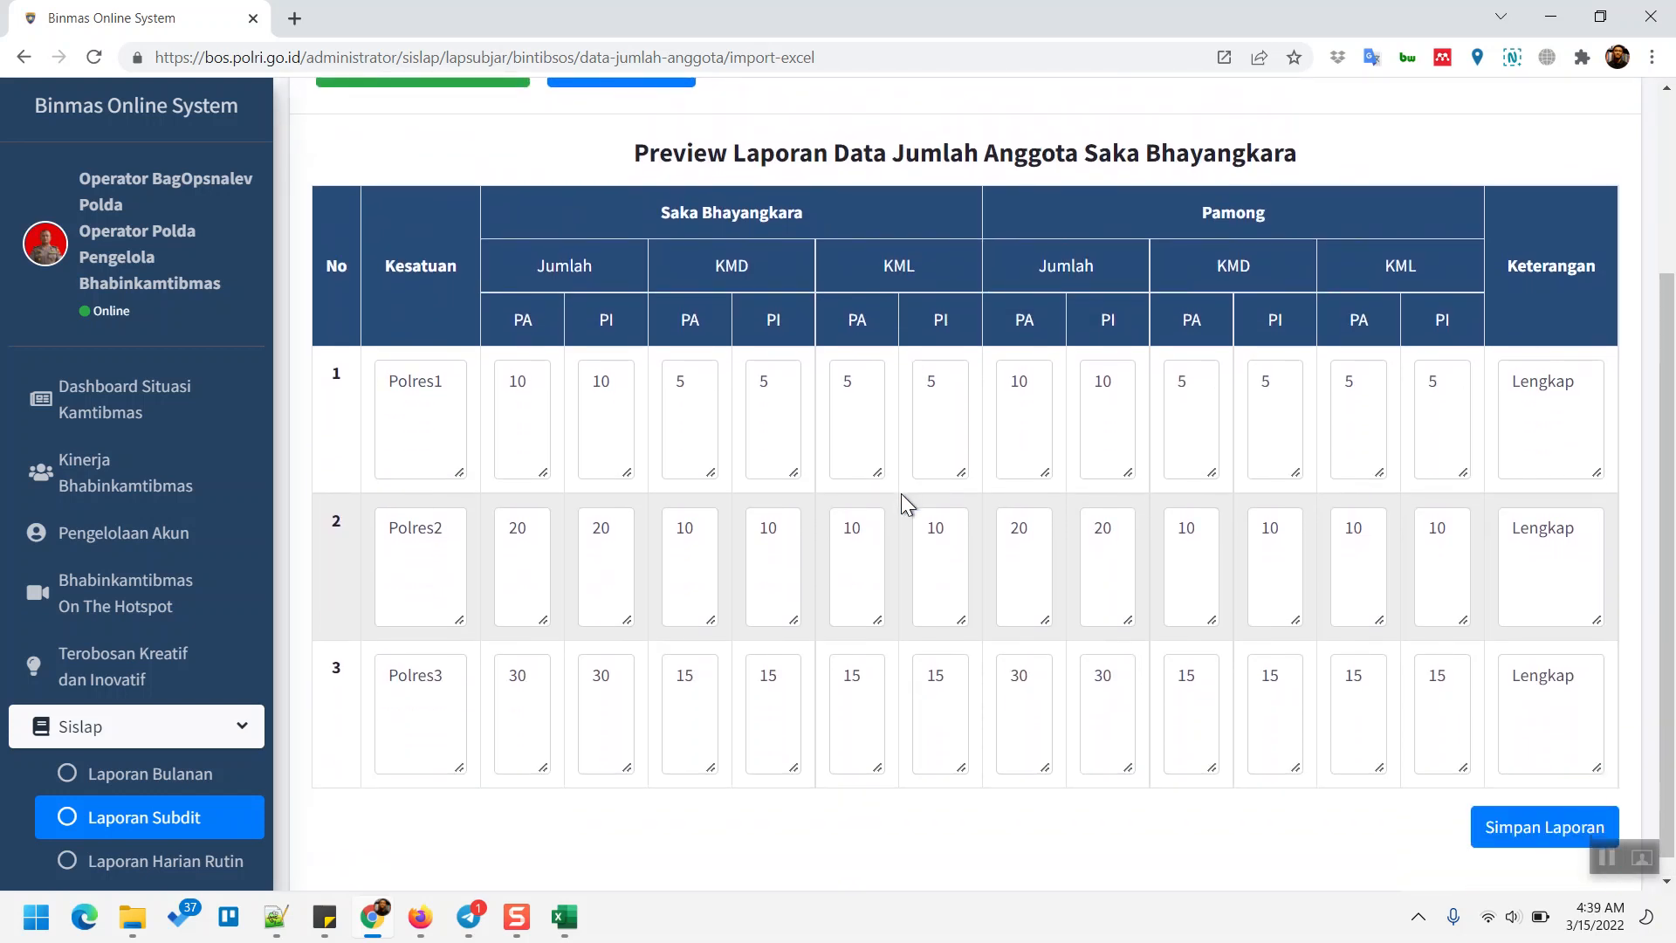
scroll(1018, 563, down, 1)
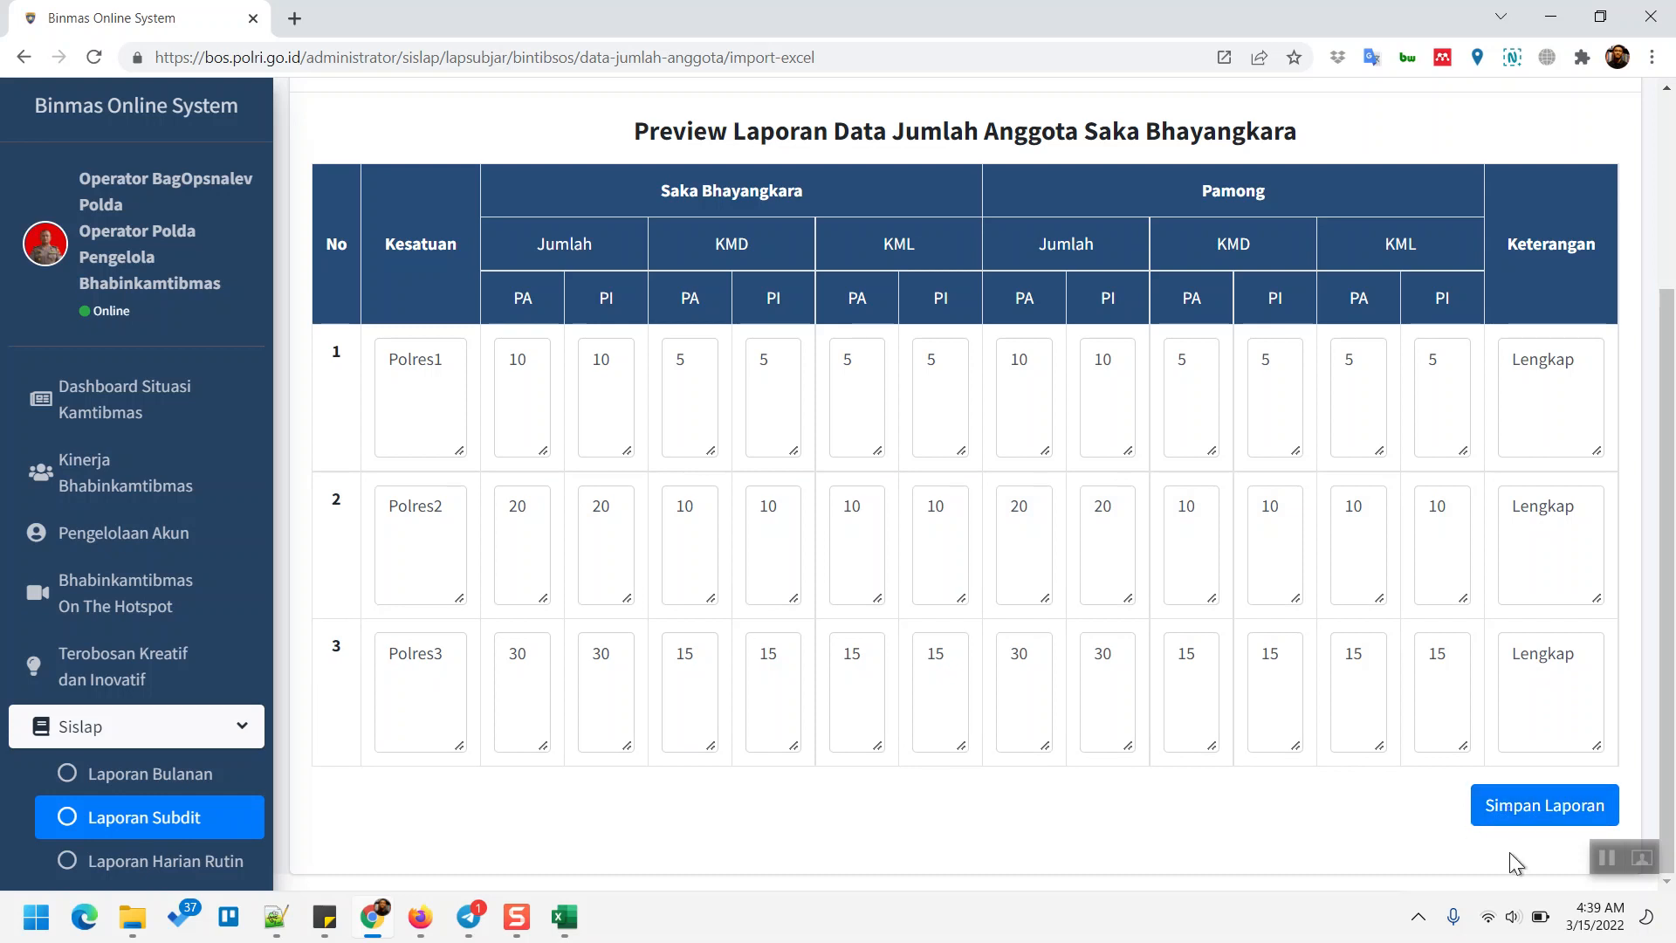
- Save the previewed report with Simpan Laporan and acknowledge the 'Berhasil menambahkan laporan' message
click(1553, 816)
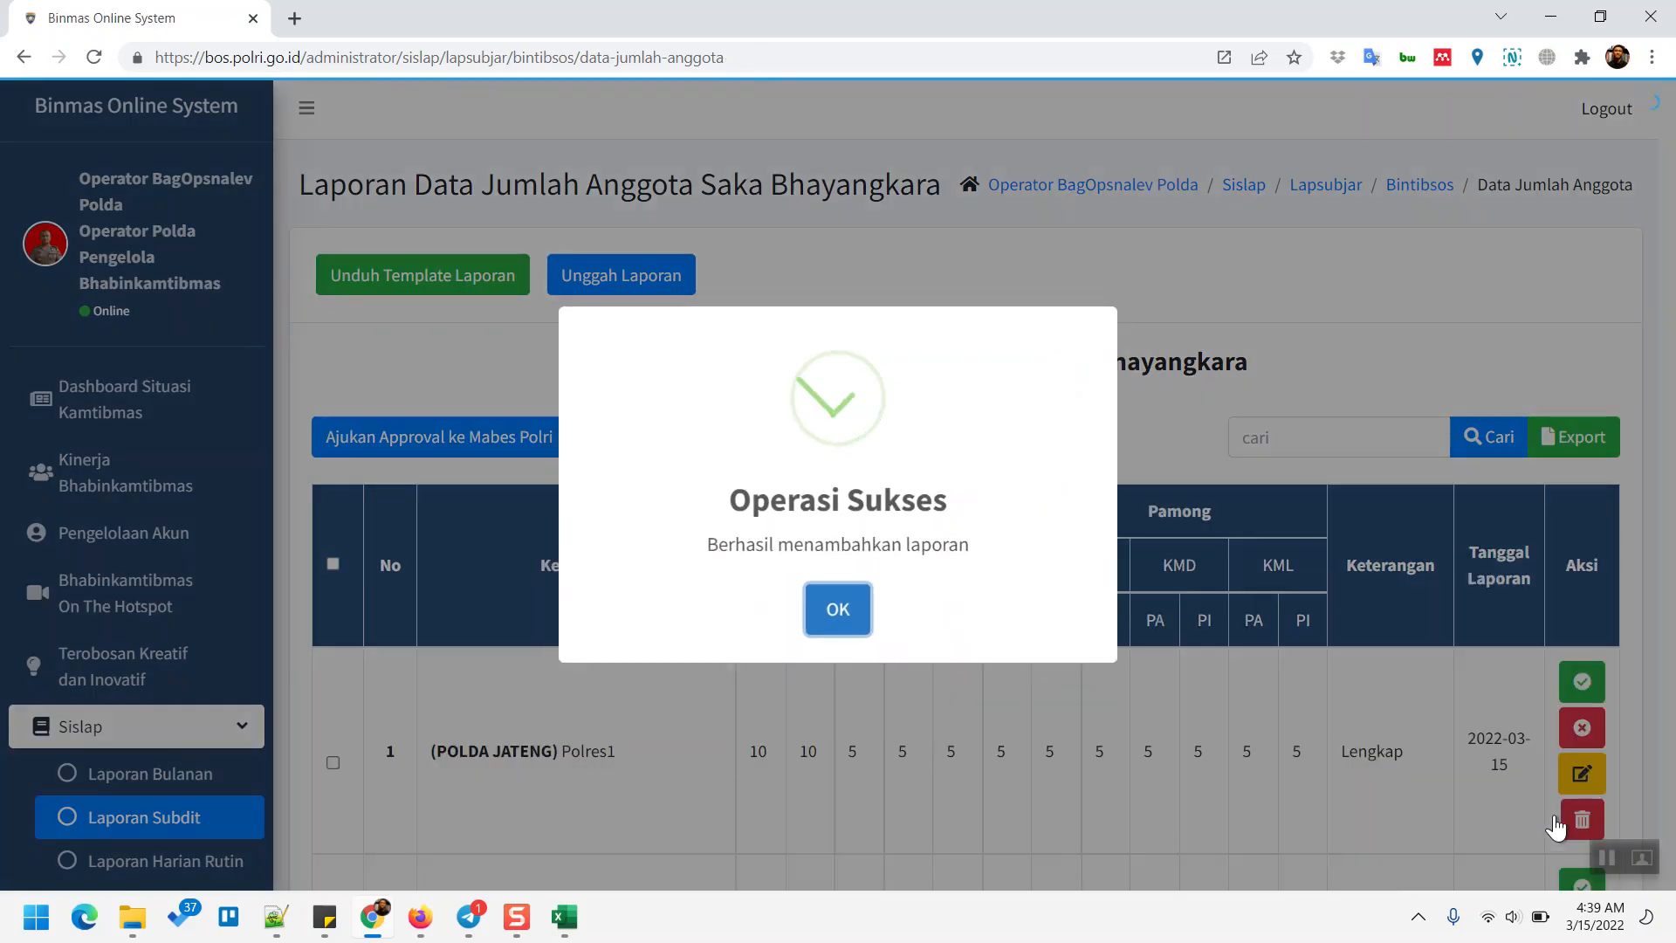
click(839, 615)
scroll(841, 616, down, 1)
scroll(842, 629, down, 5)
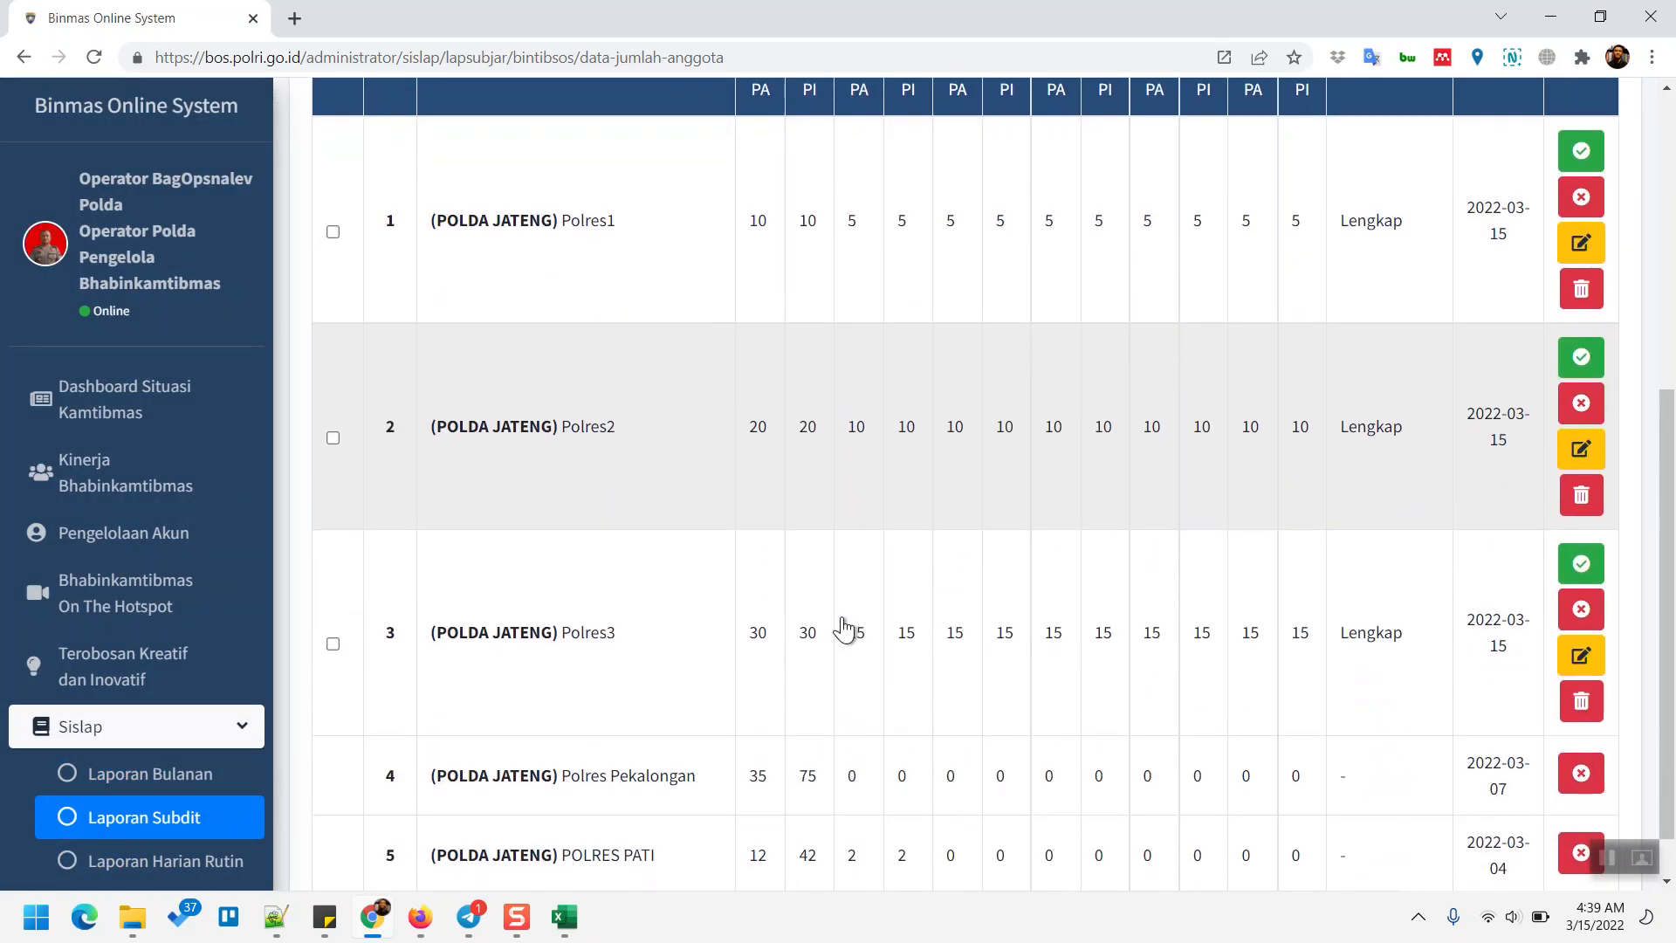
scroll(842, 628, up, 1)
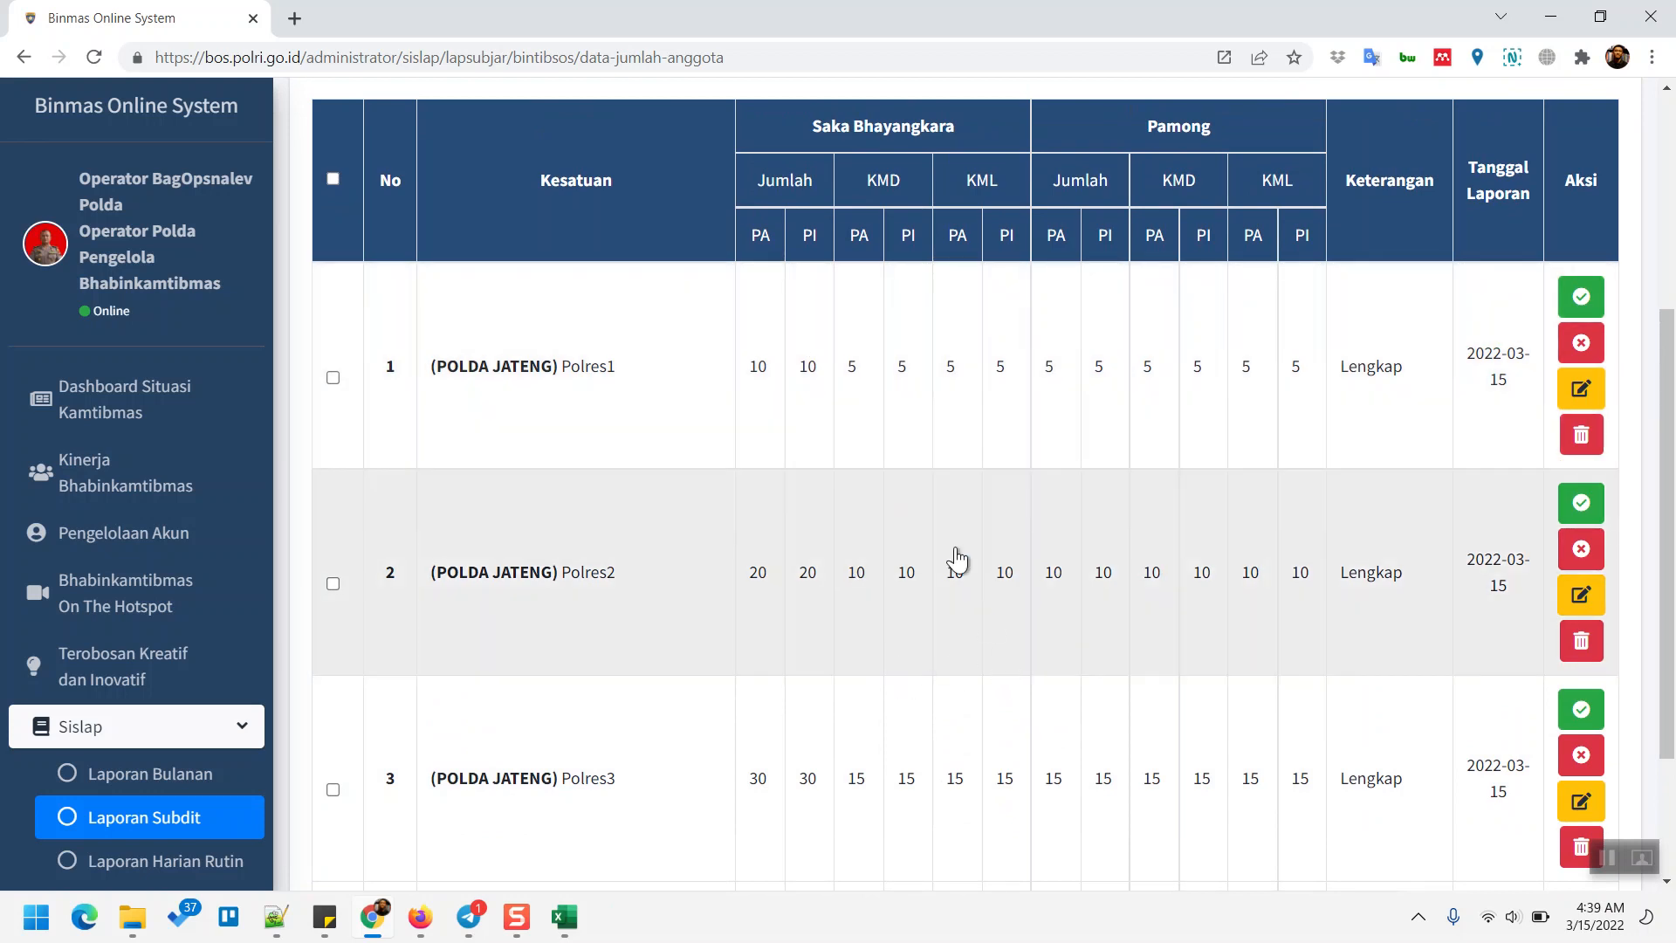
- Scroll through the report table to review Polres1–3 counts 10/5, 20/10 and 30/15
scroll(932, 505, up, 5)
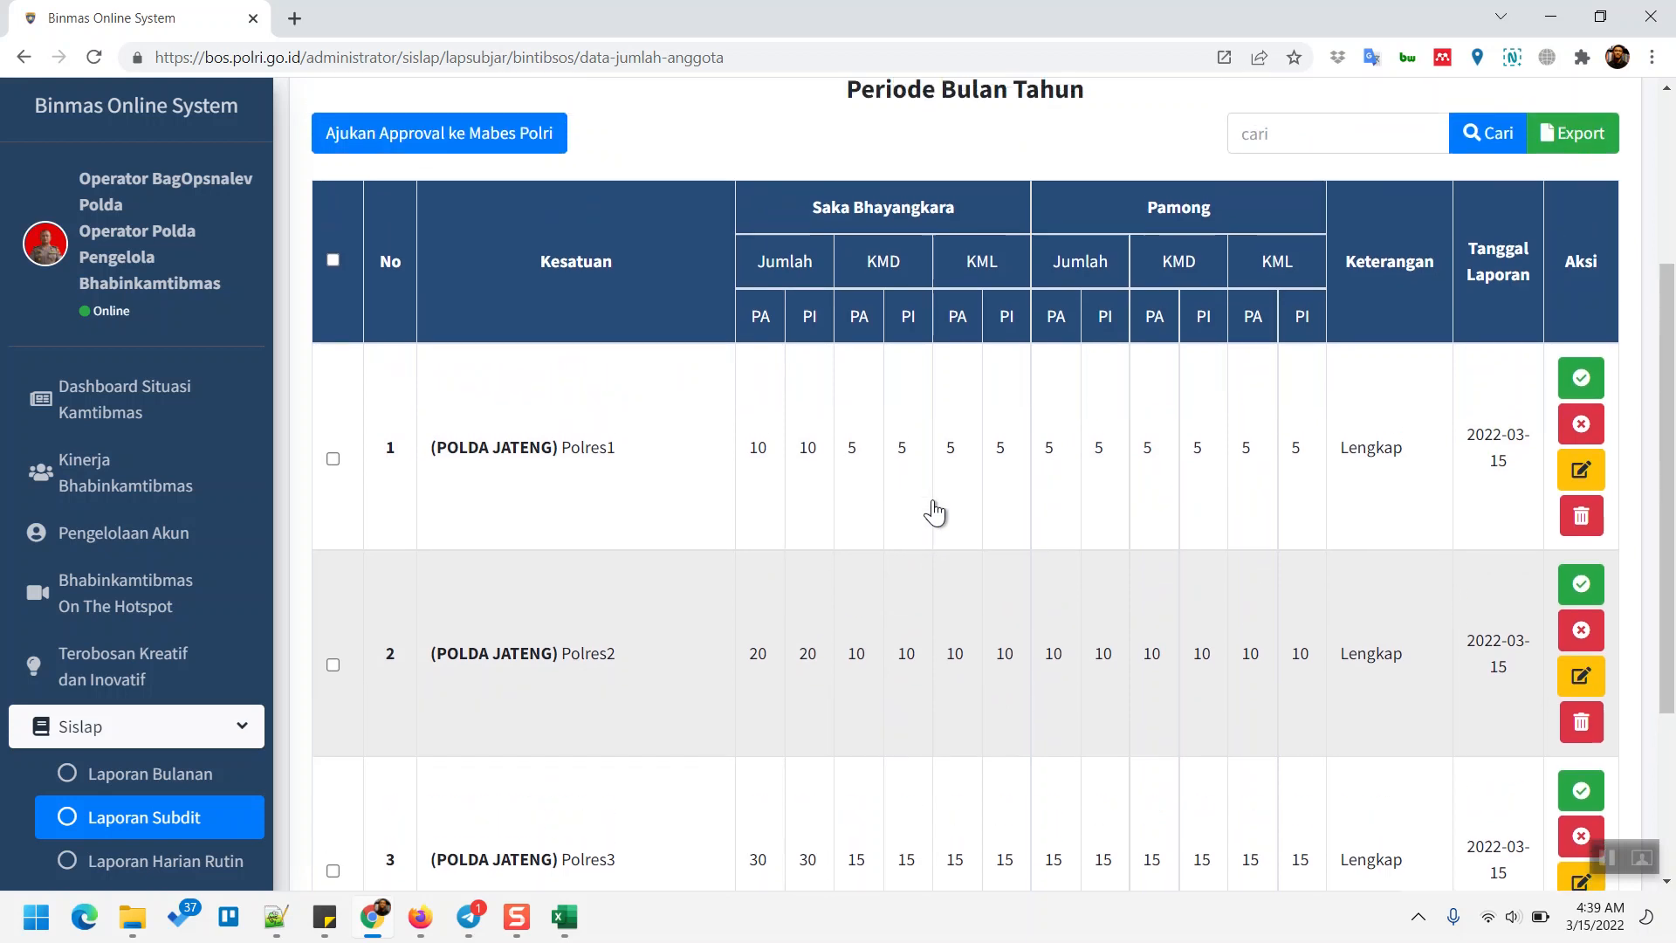
scroll(932, 499, down, 5)
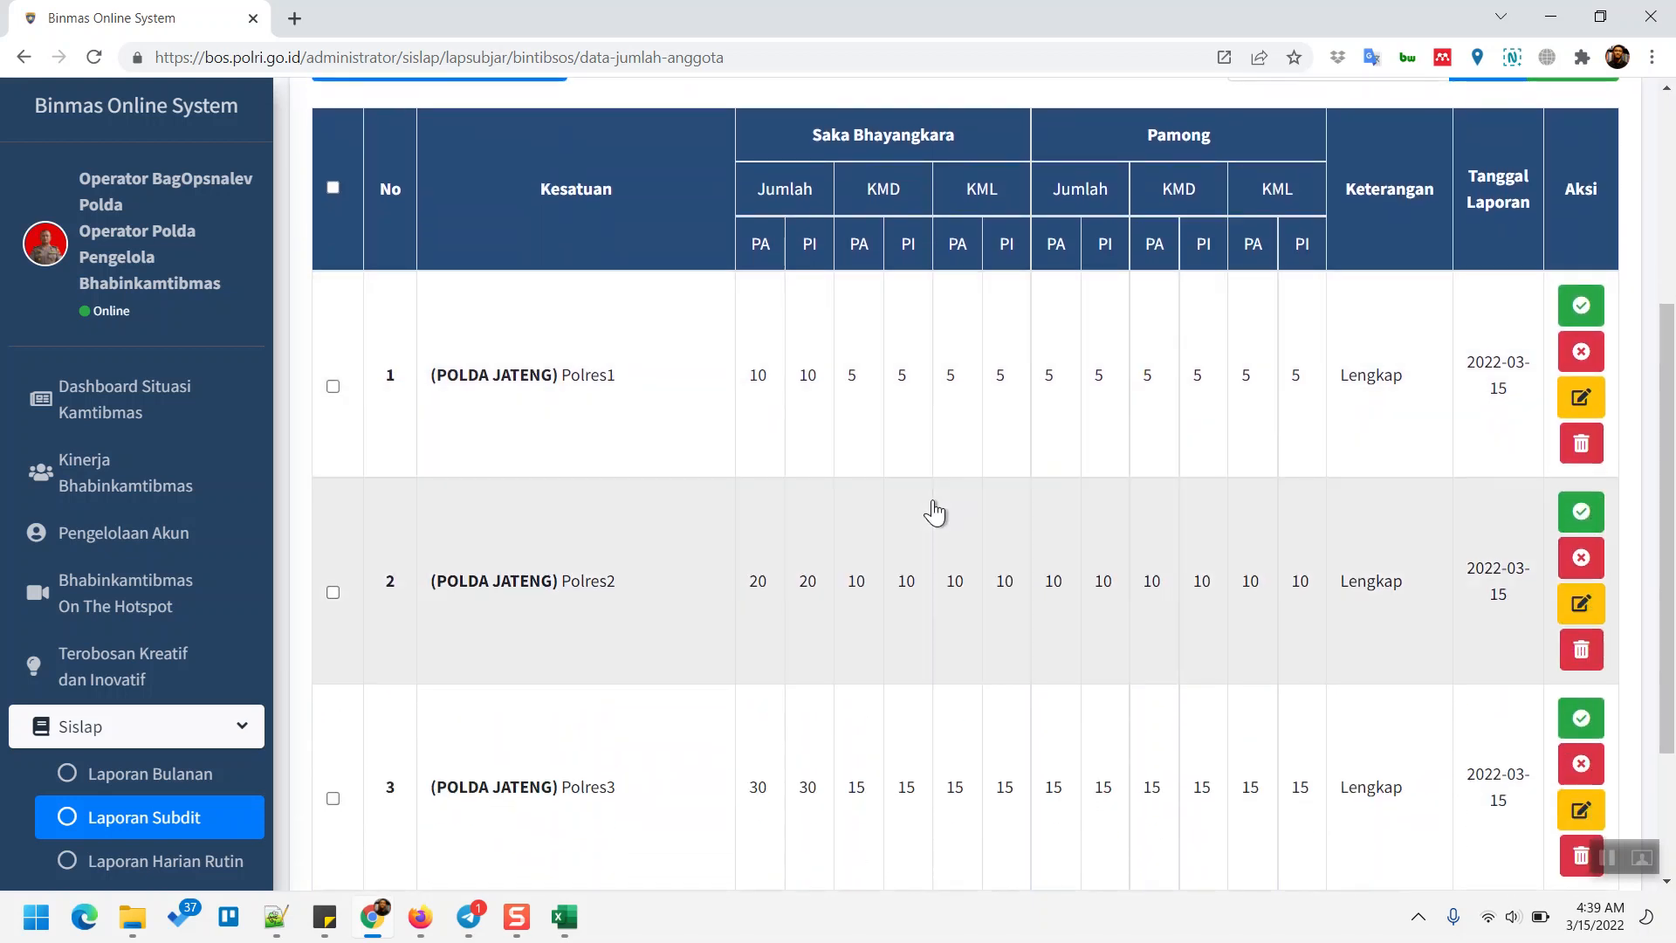
scroll(933, 509, up, 1)
scroll(932, 509, down, 1)
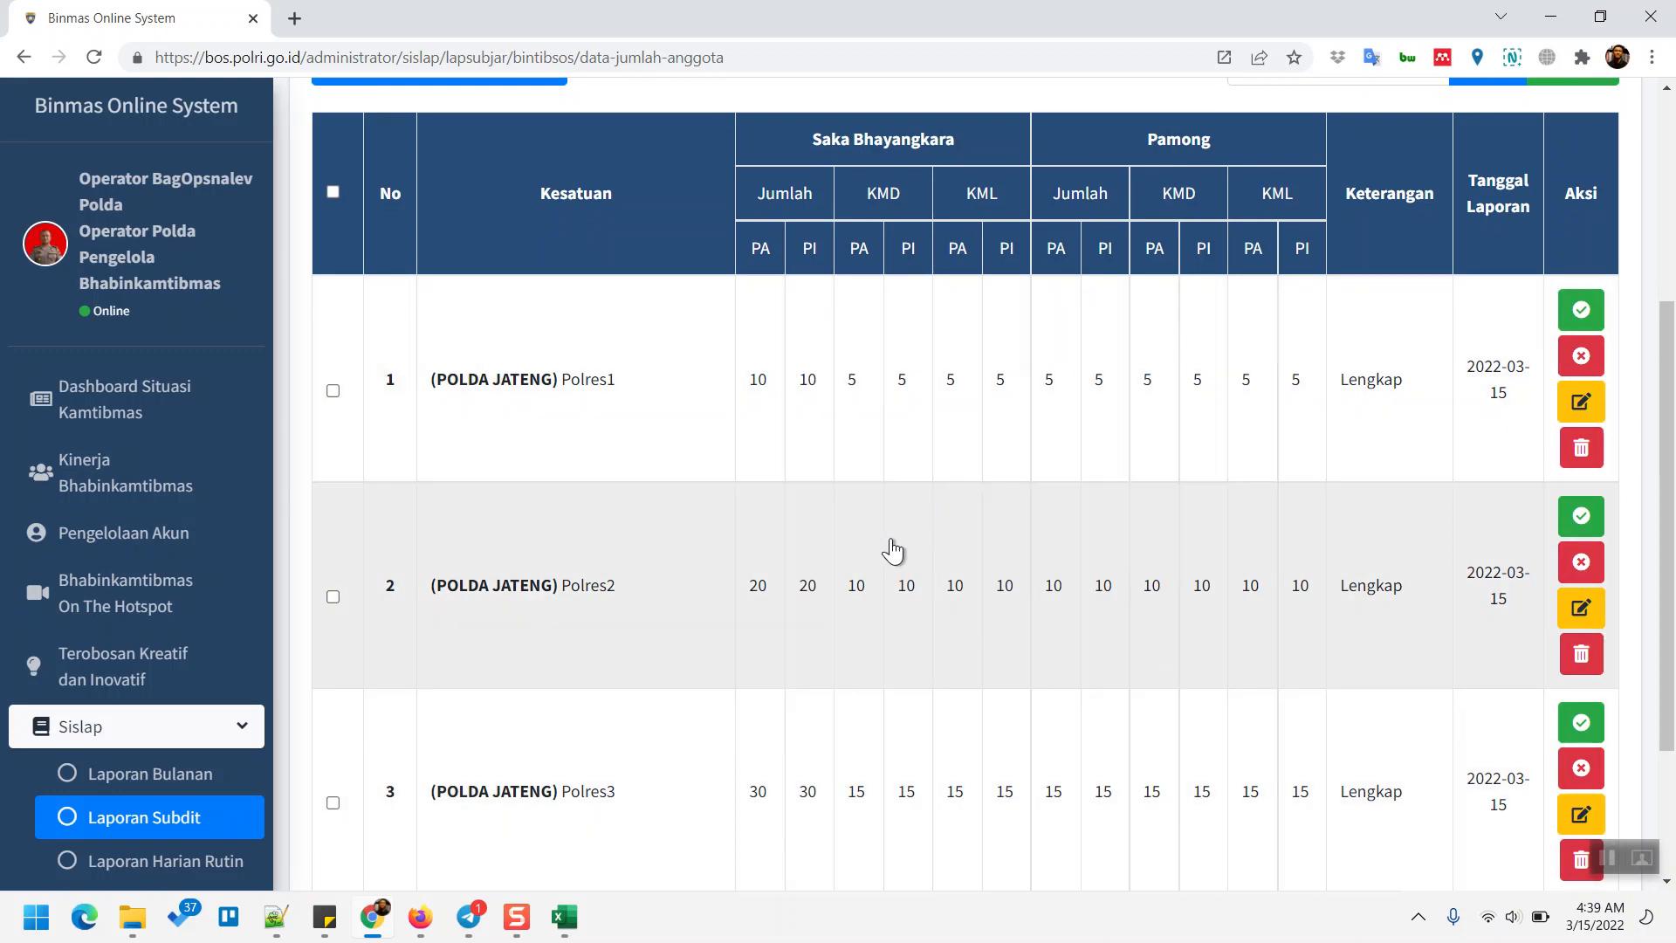
scroll(891, 550, up, 2)
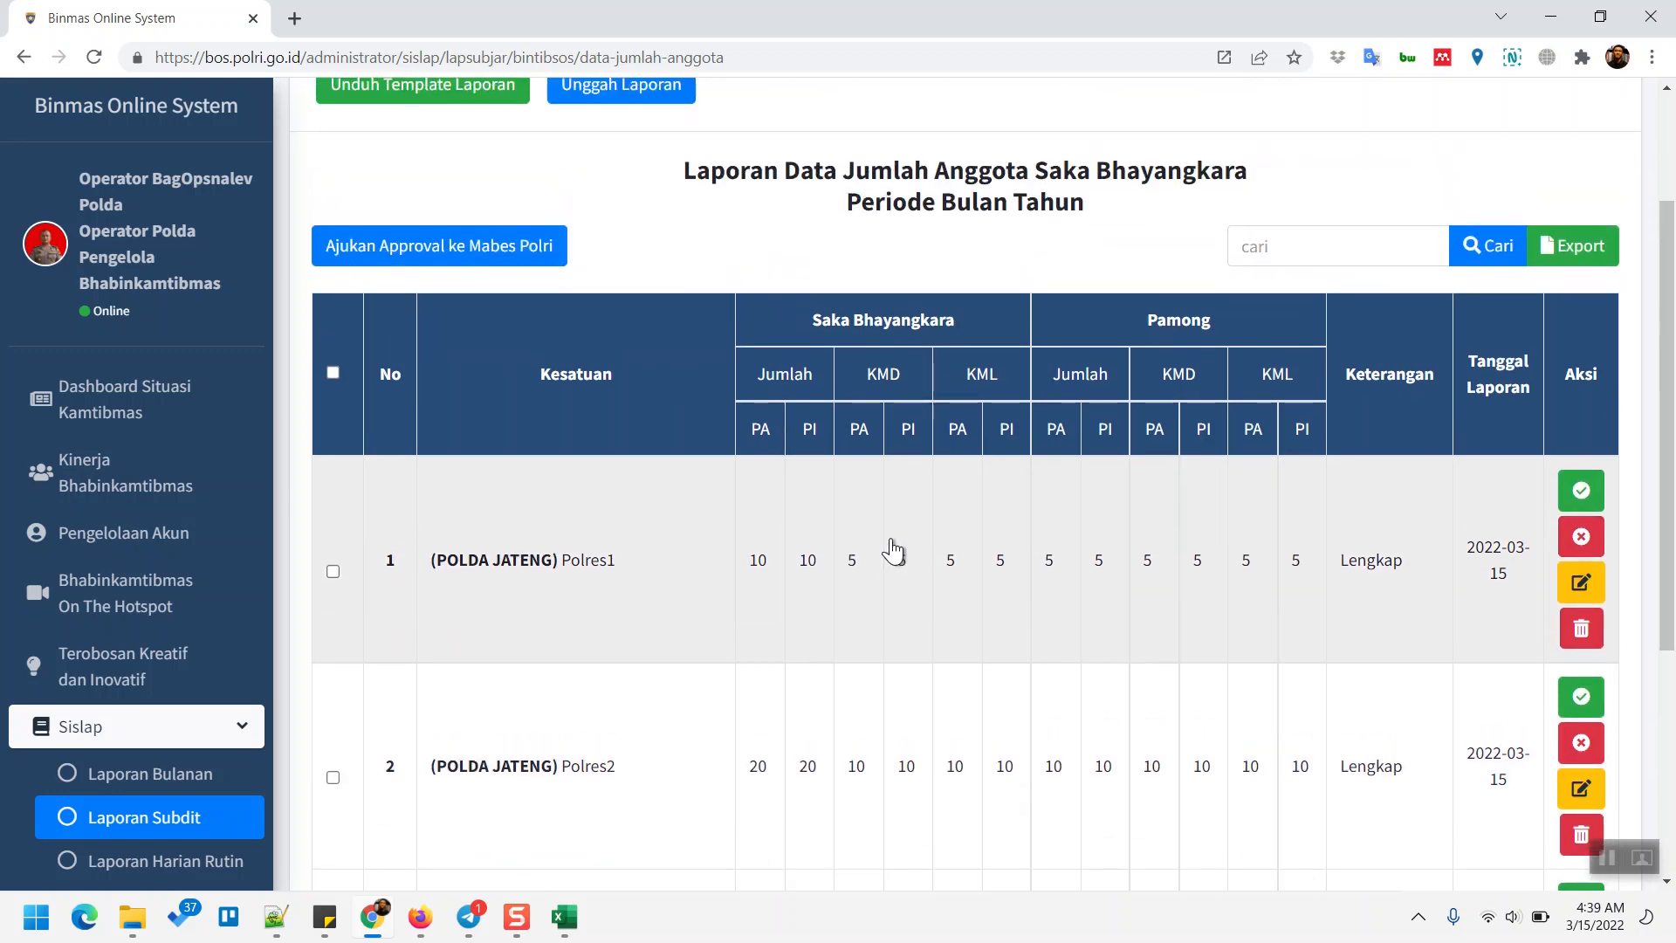
scroll(891, 549, down, 2)
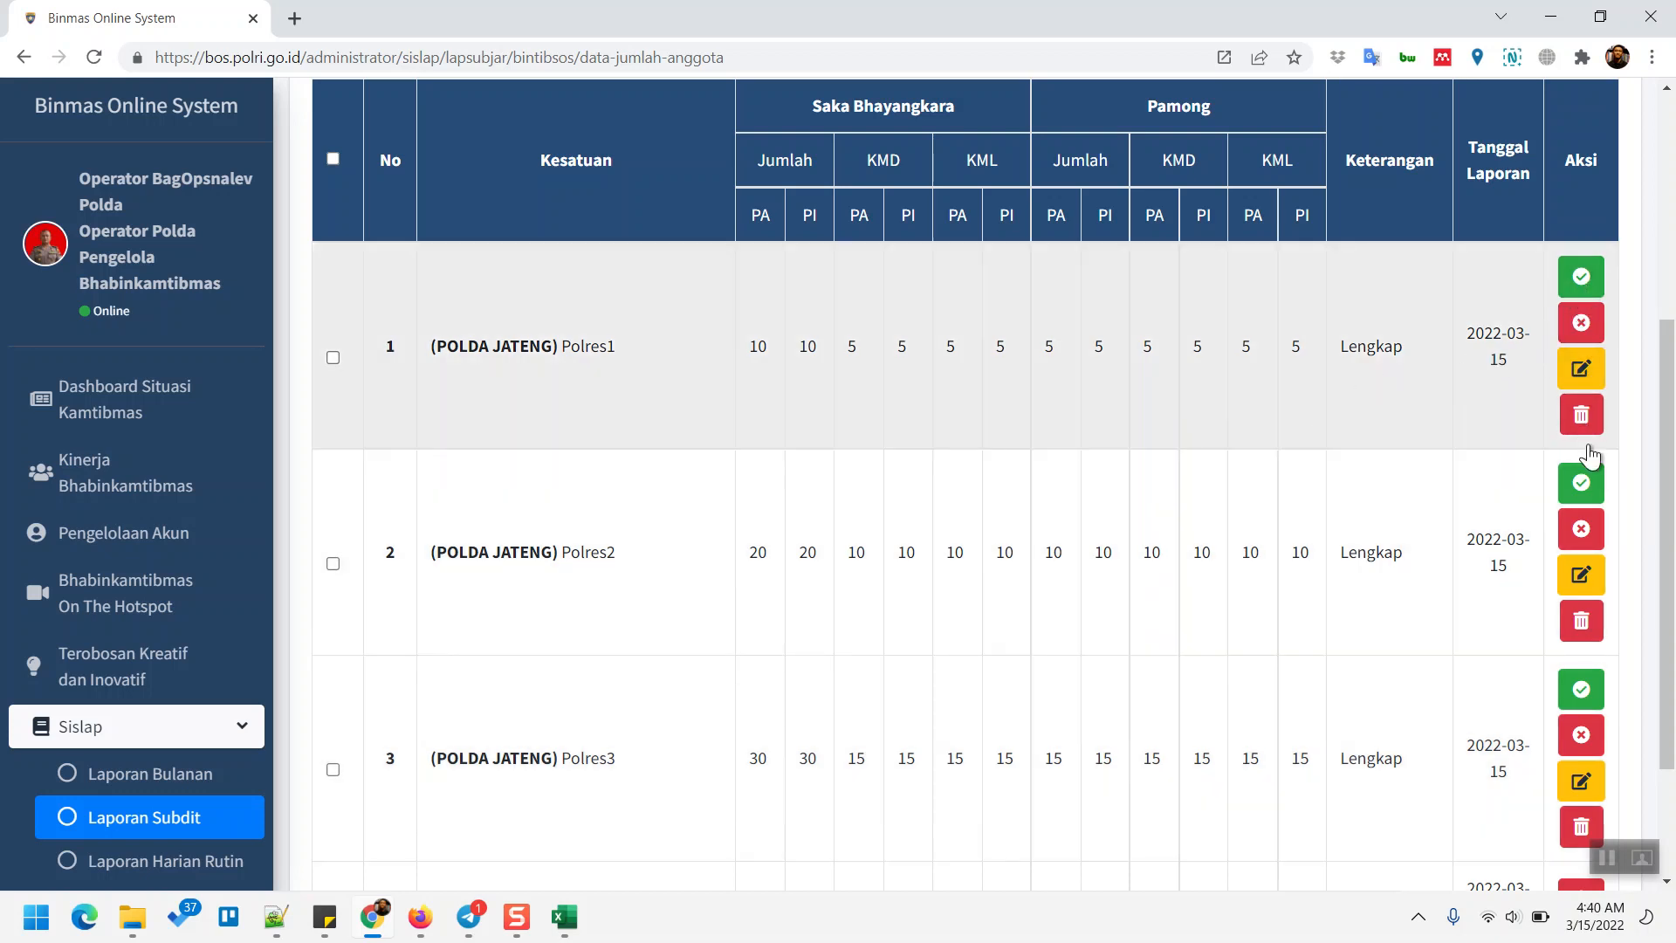
scroll(1599, 494, down, 2)
scroll(1597, 548, down, 1)
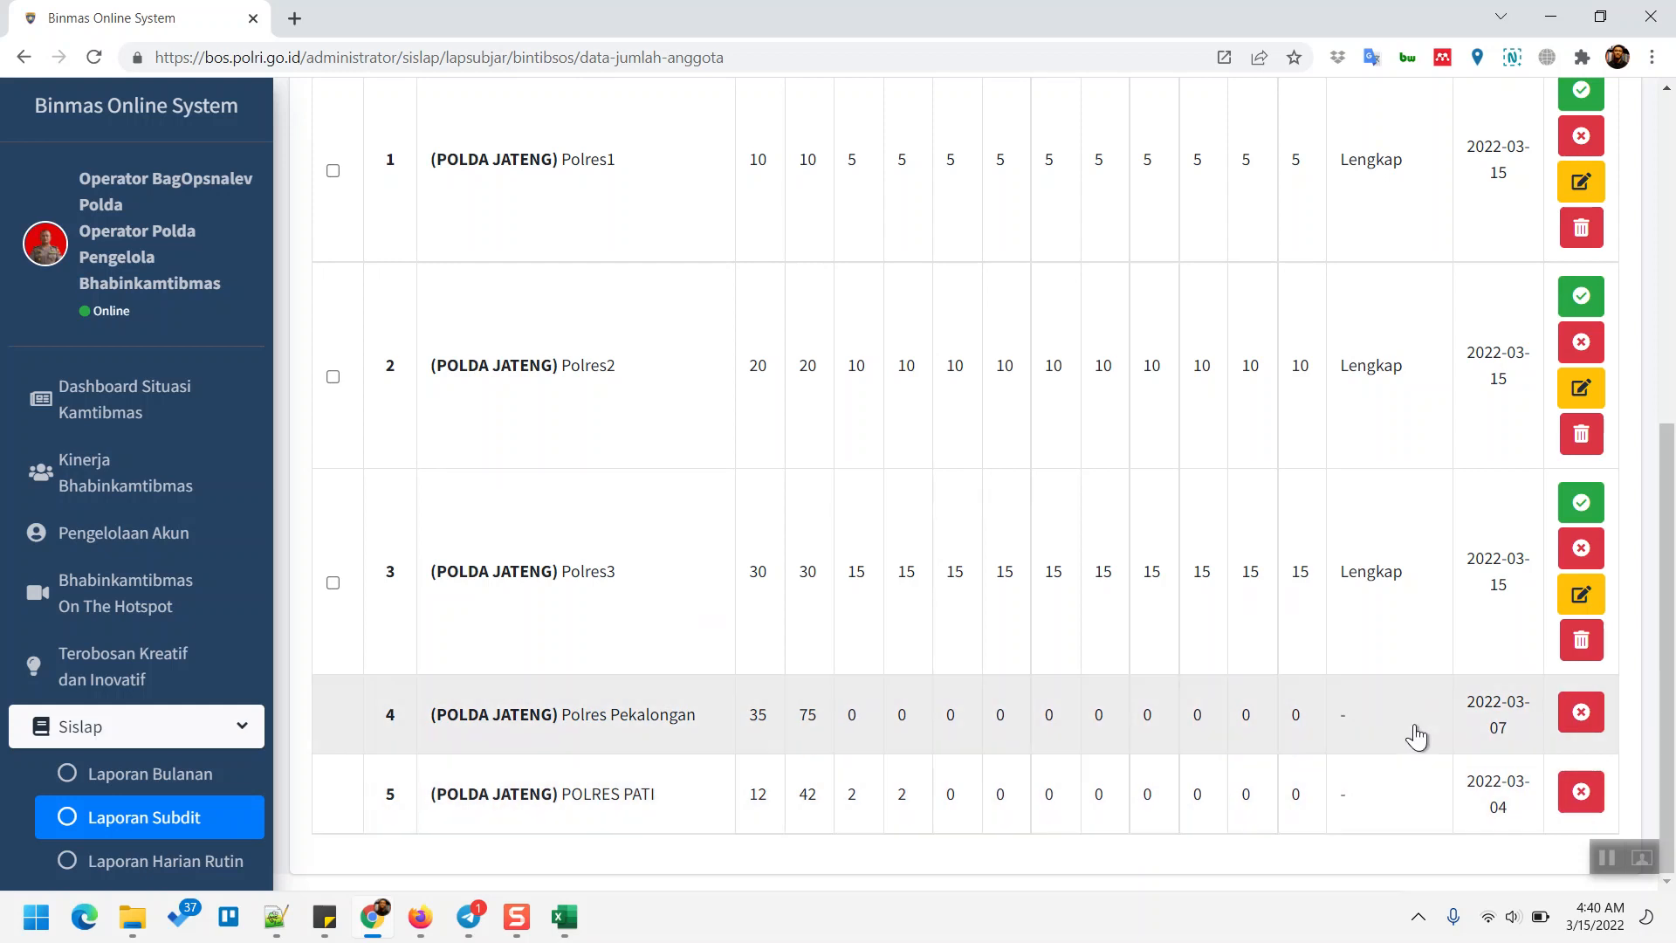
scroll(1421, 758, up, 2)
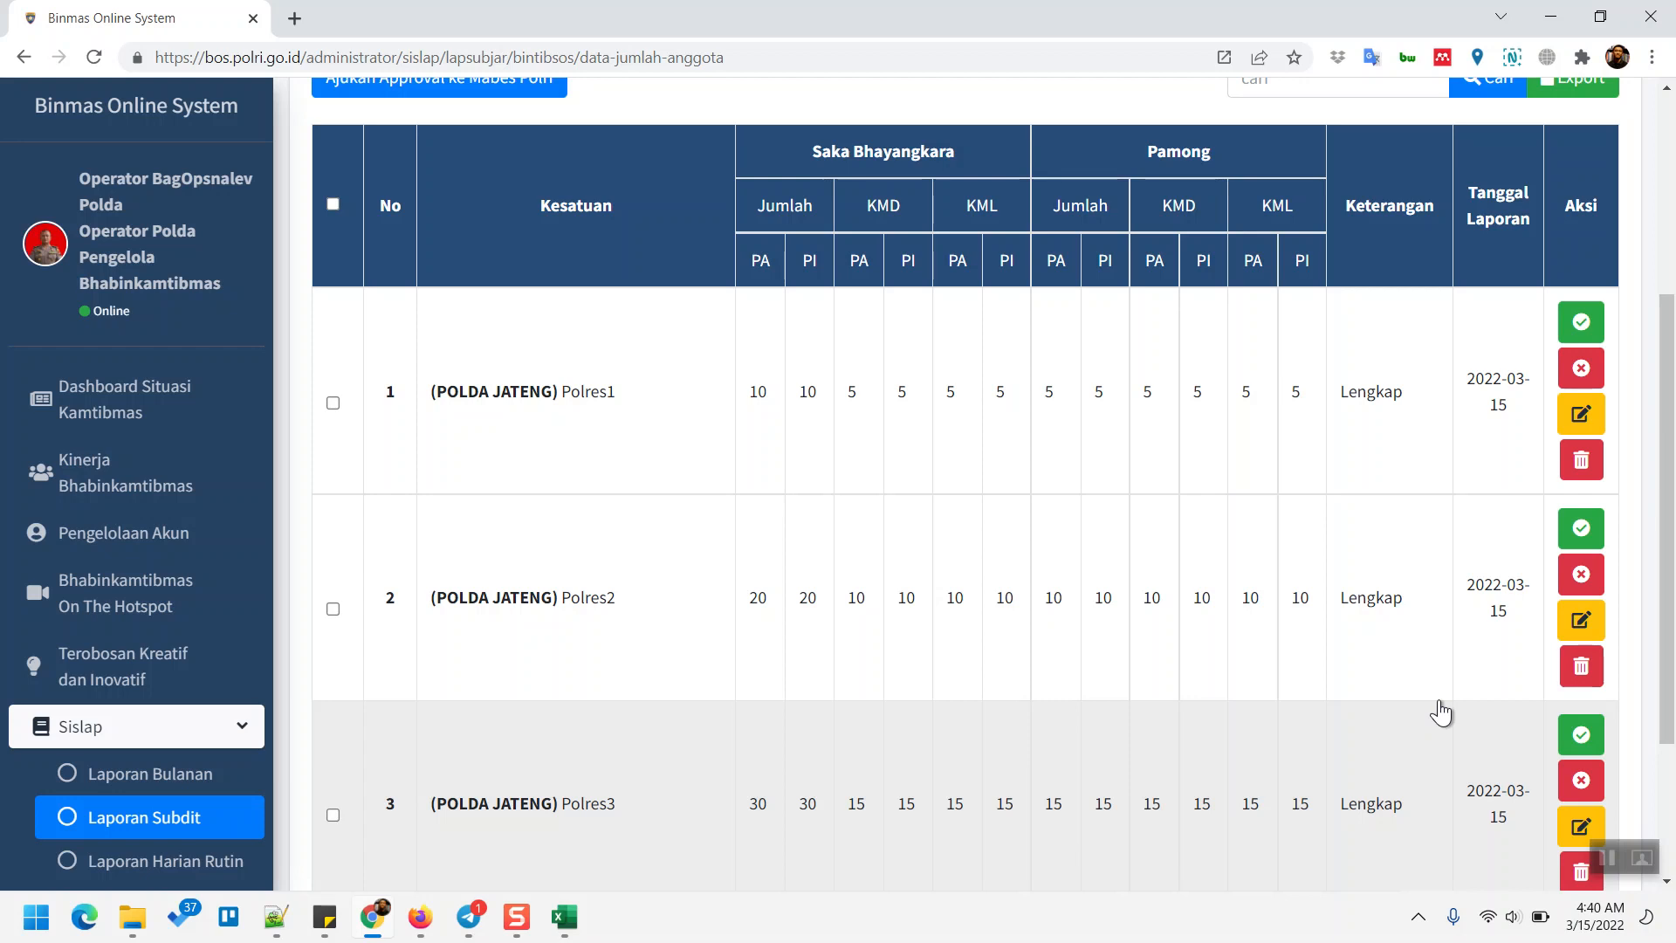
scroll(1323, 572, down, 1)
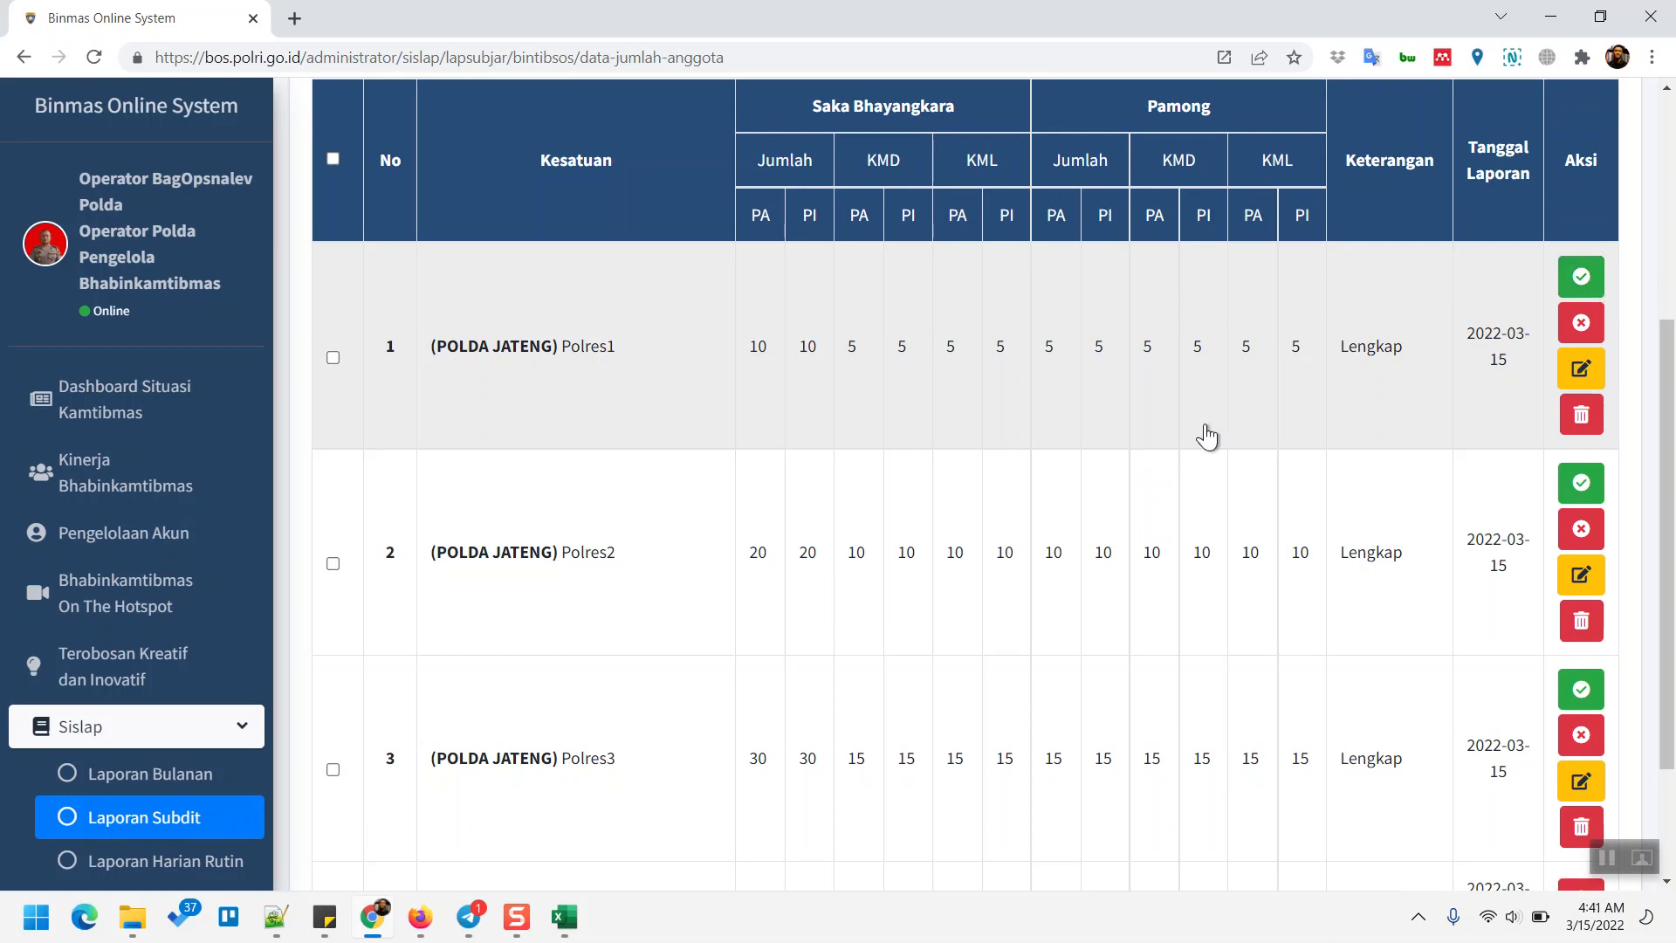
scroll(1207, 437, up, 1)
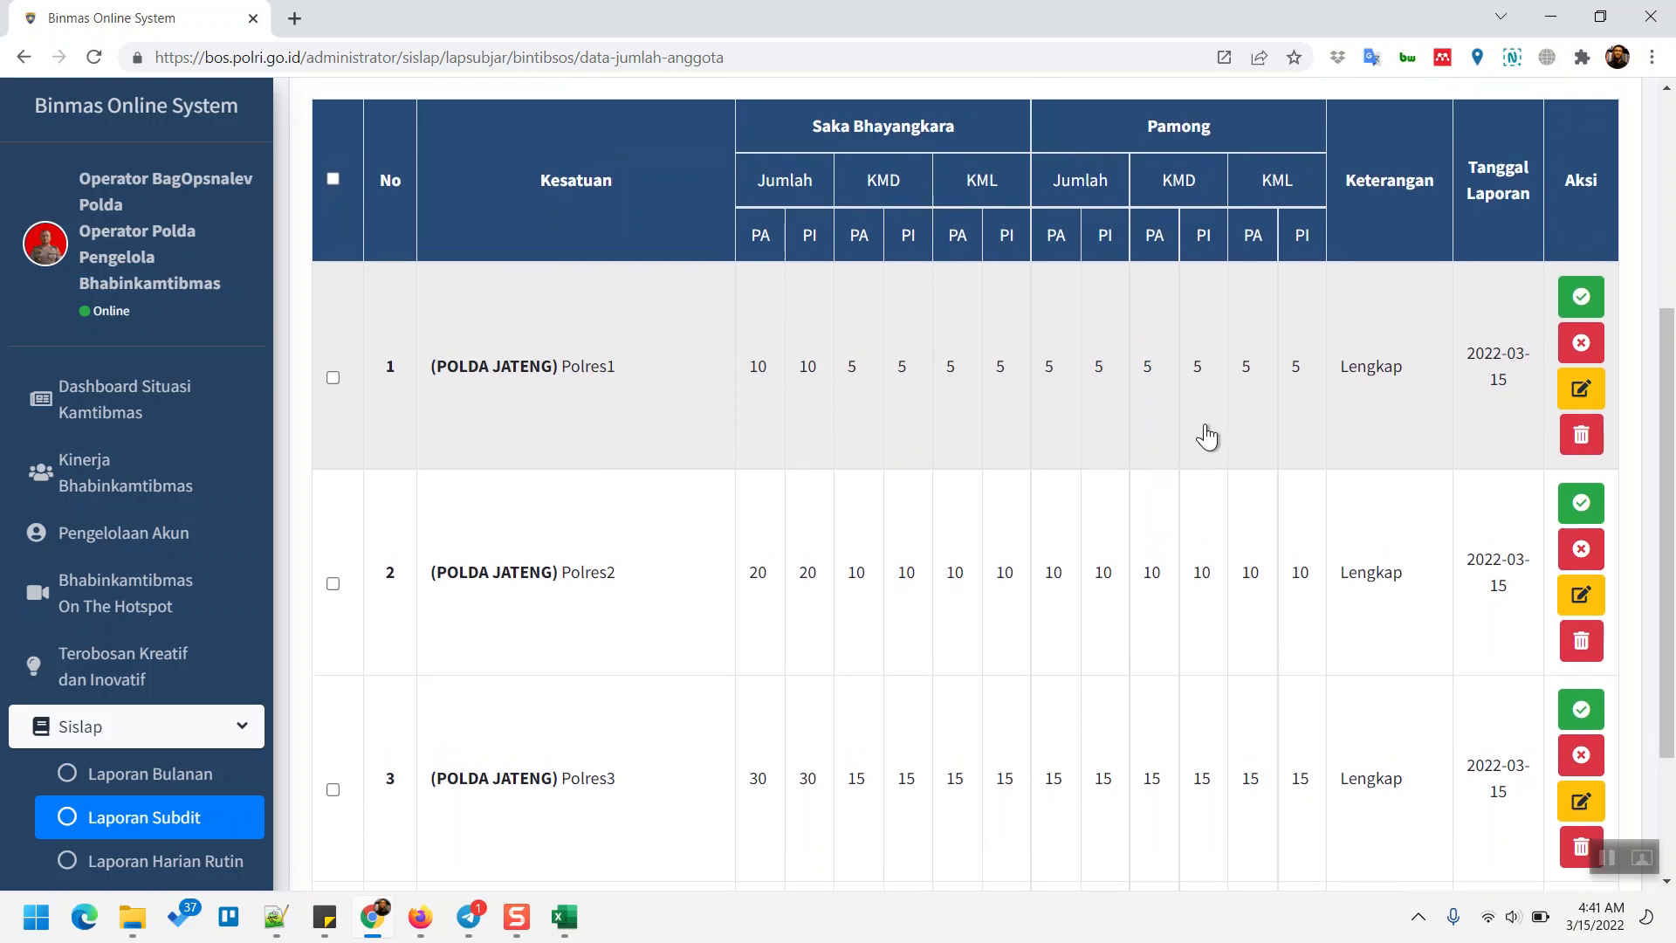
scroll(1207, 436, down, 1)
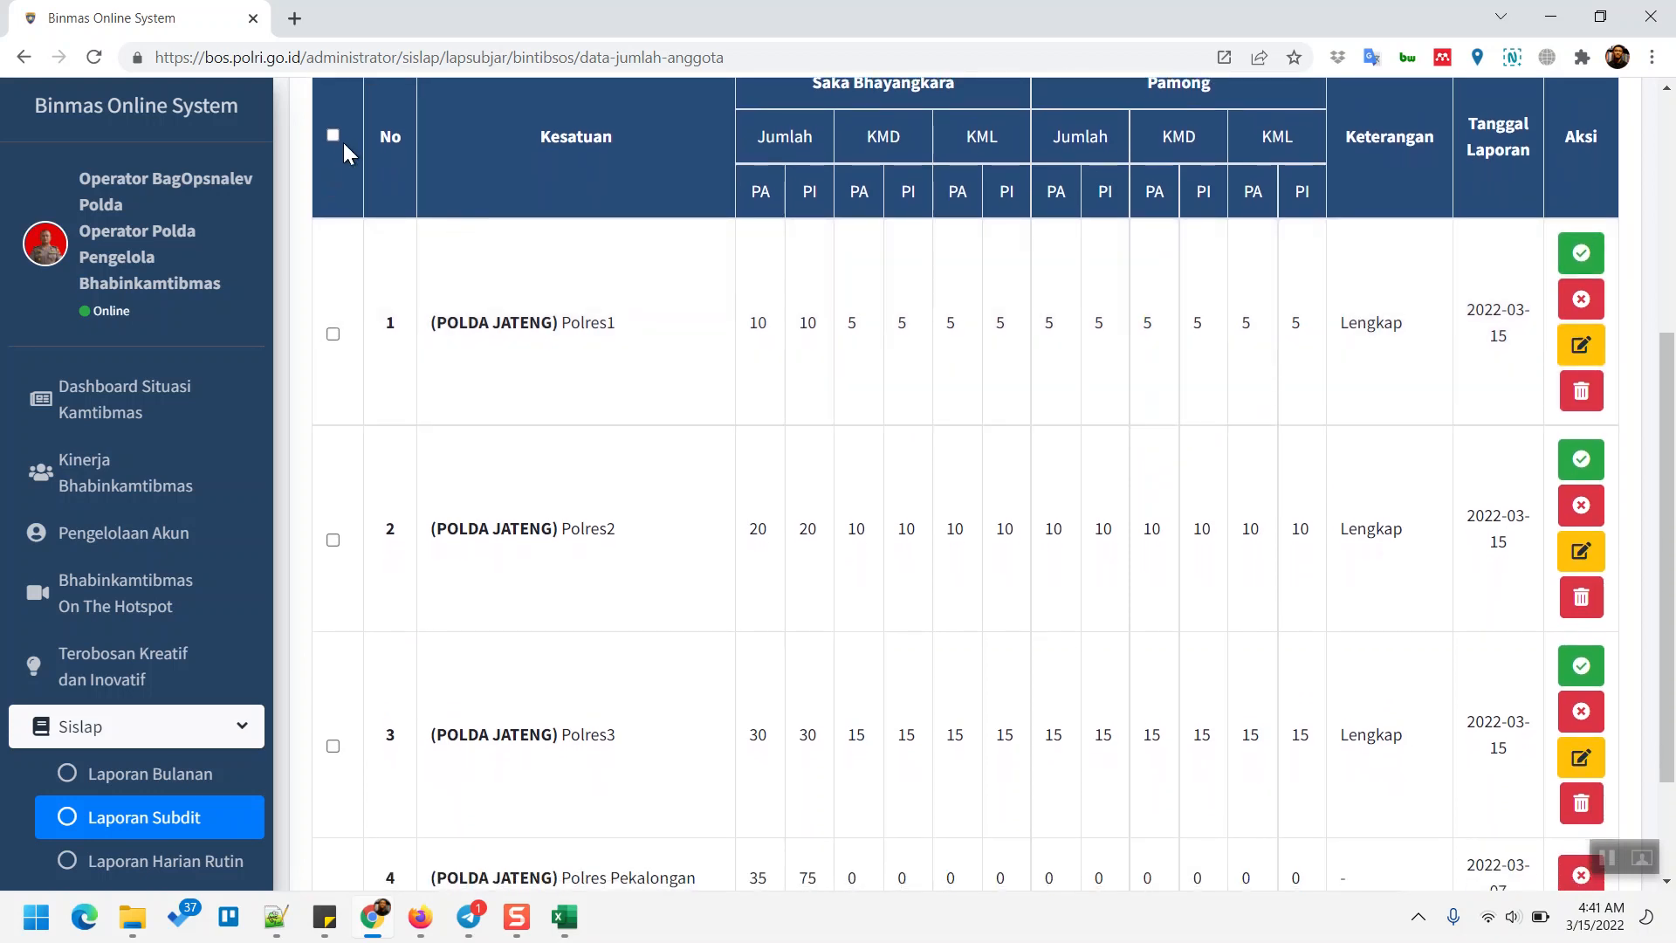
click(332, 136)
scroll(488, 319, up, 1)
scroll(489, 318, up, 1)
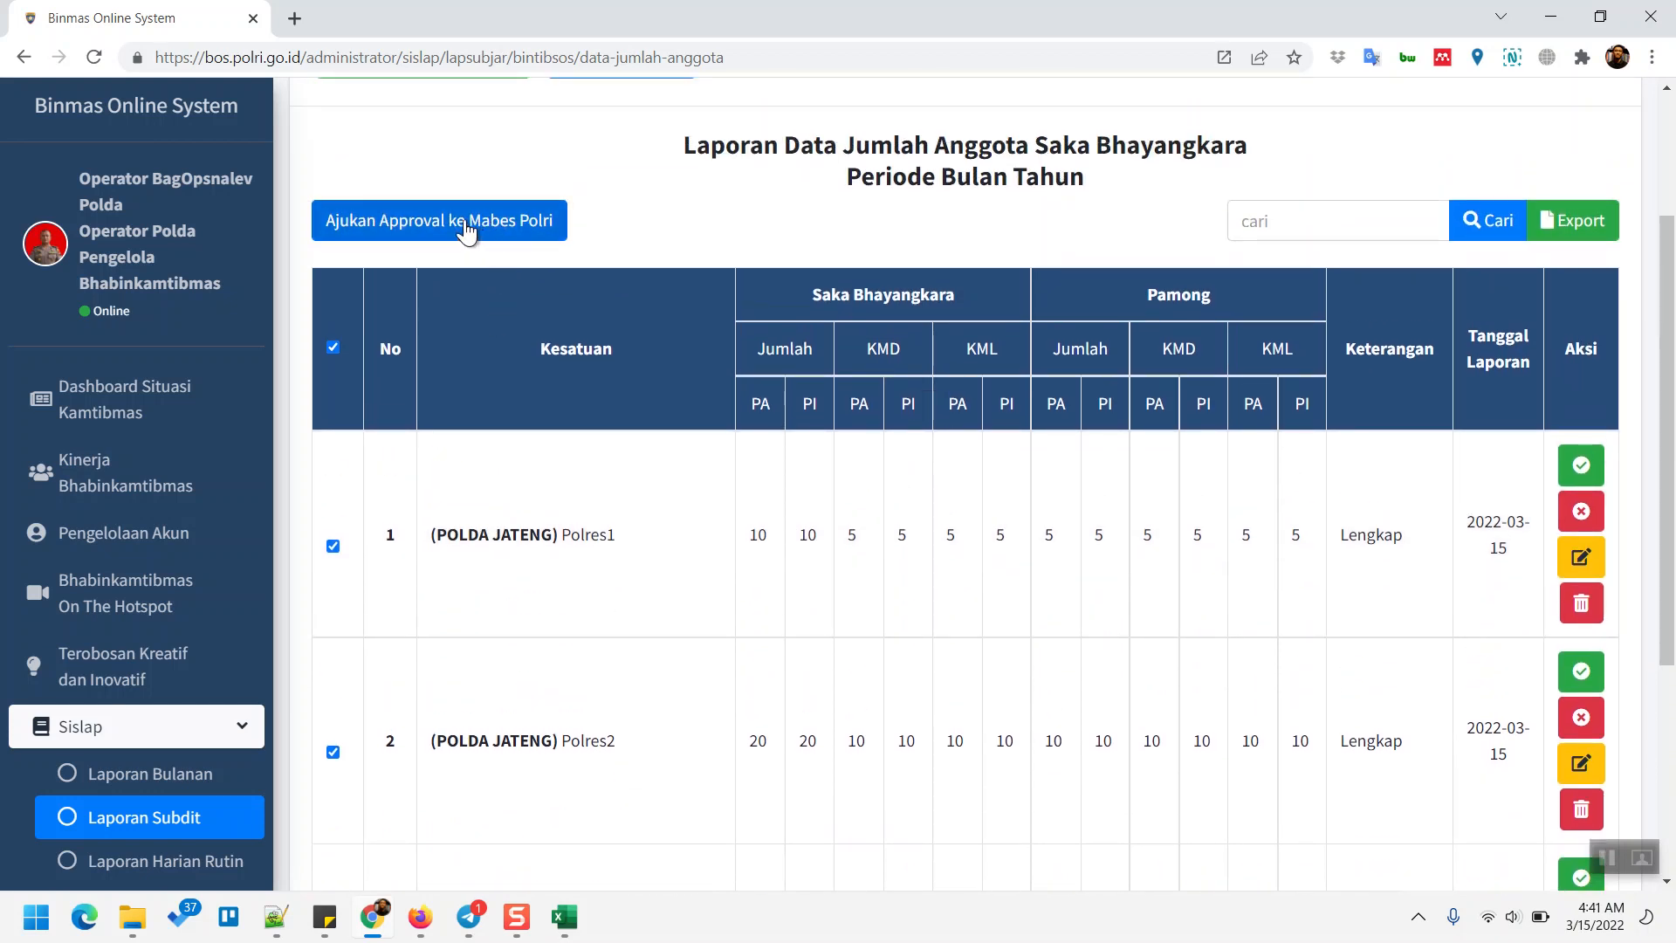
scroll(515, 344, down, 1)
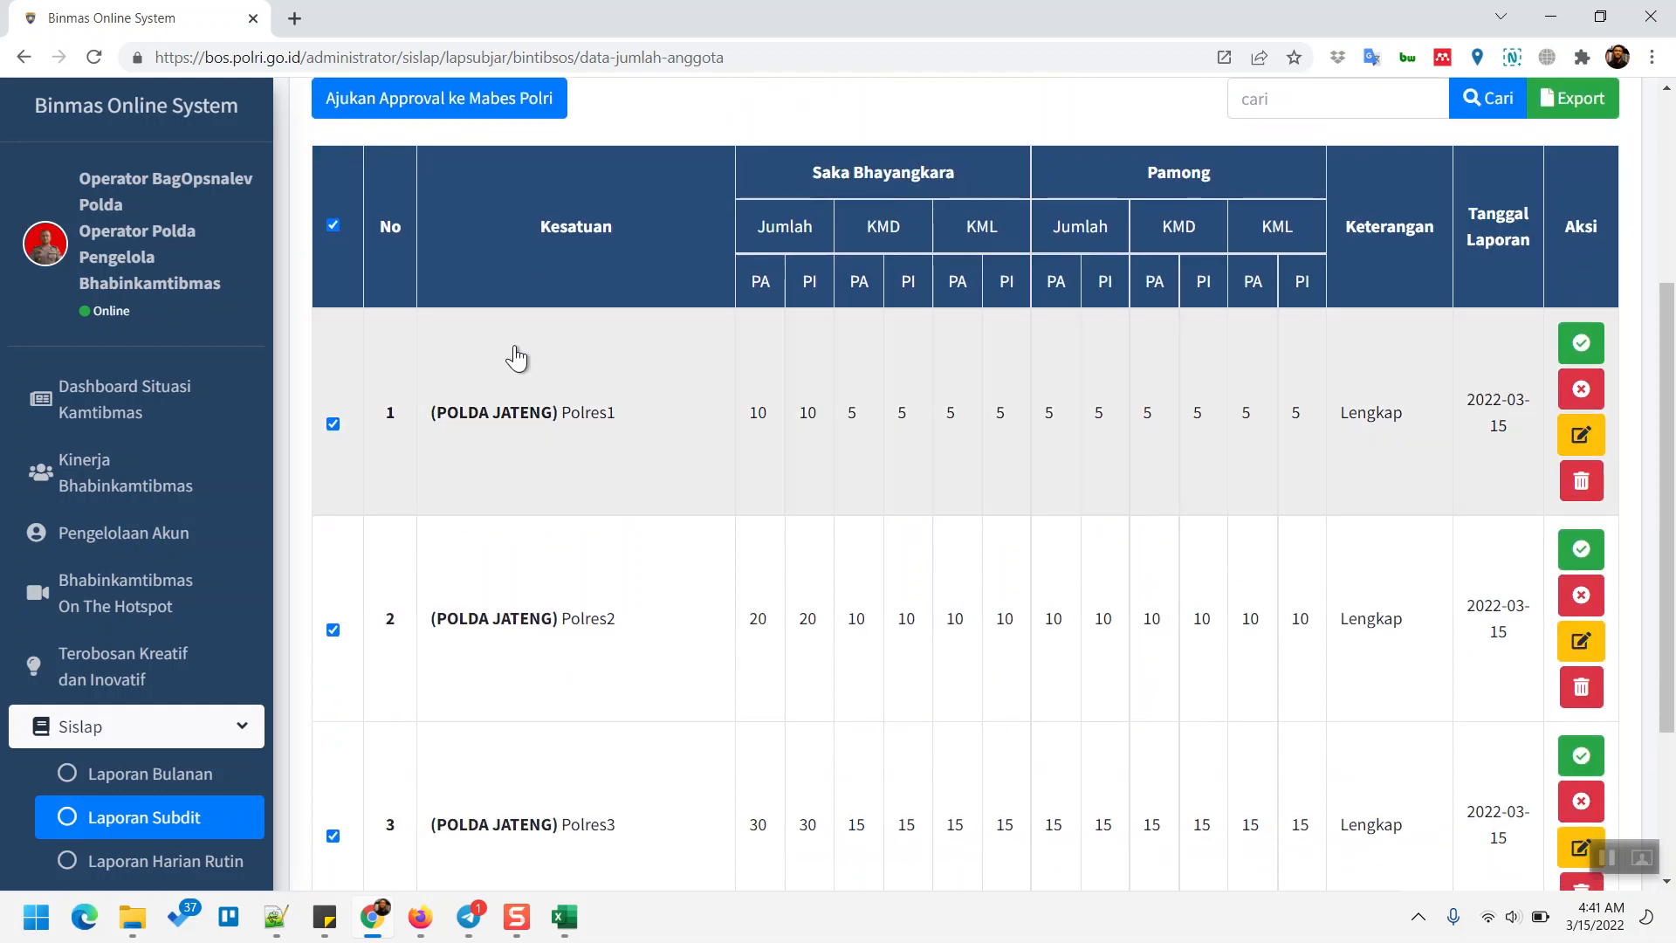
scroll(516, 358, up, 1)
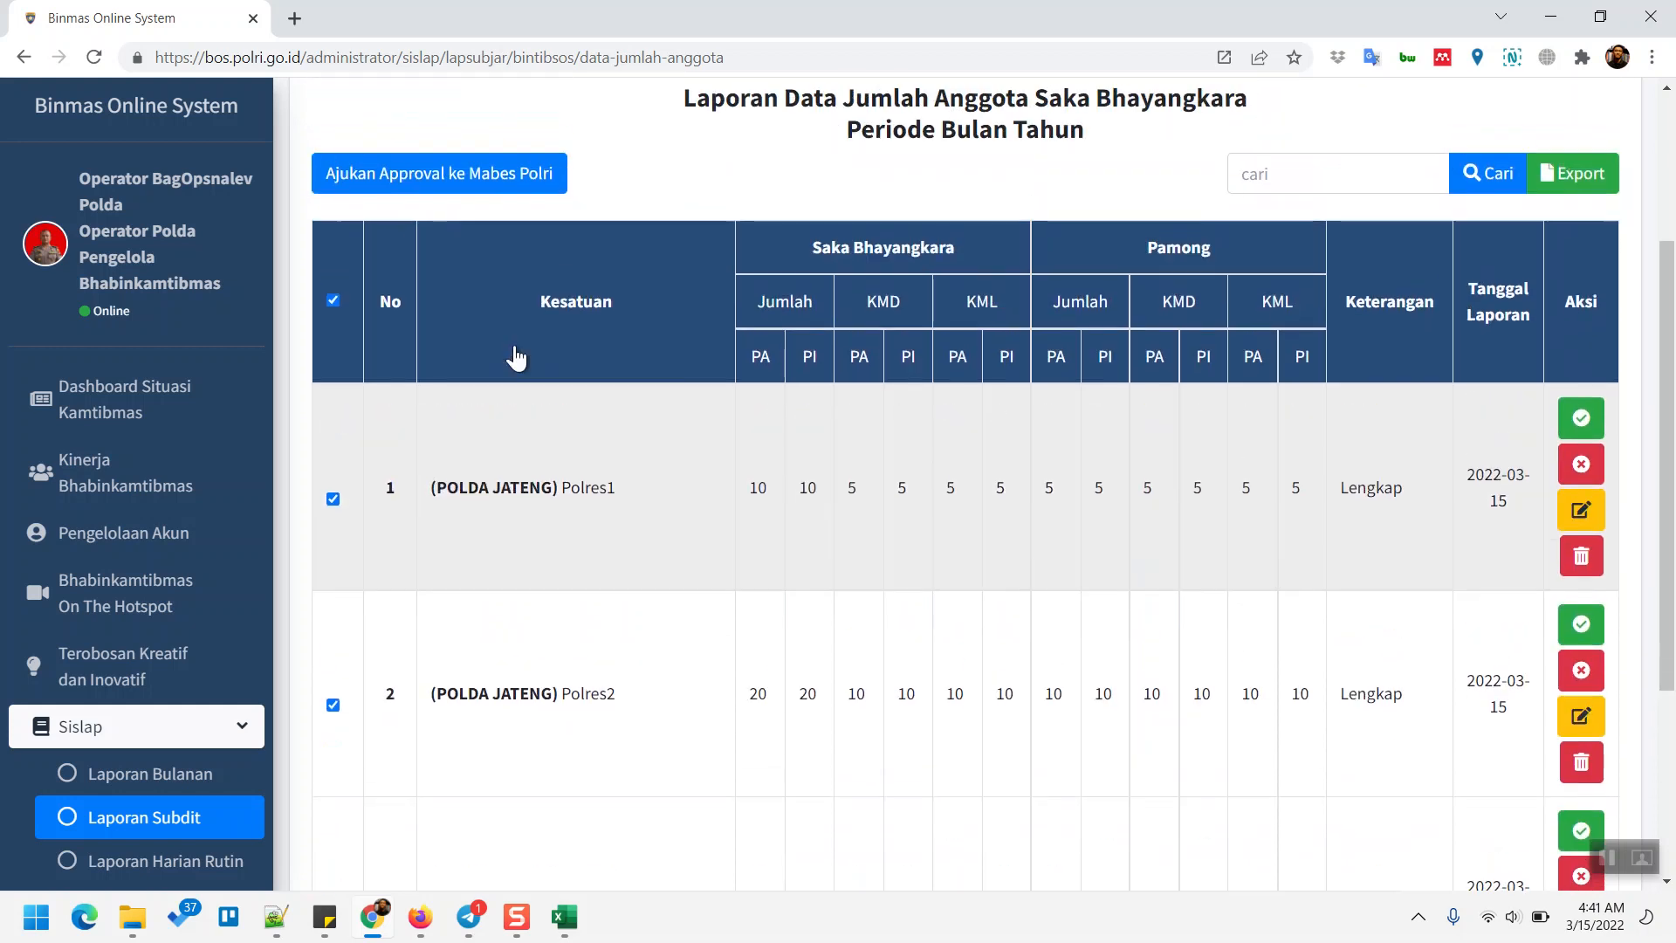
click(335, 313)
click(335, 314)
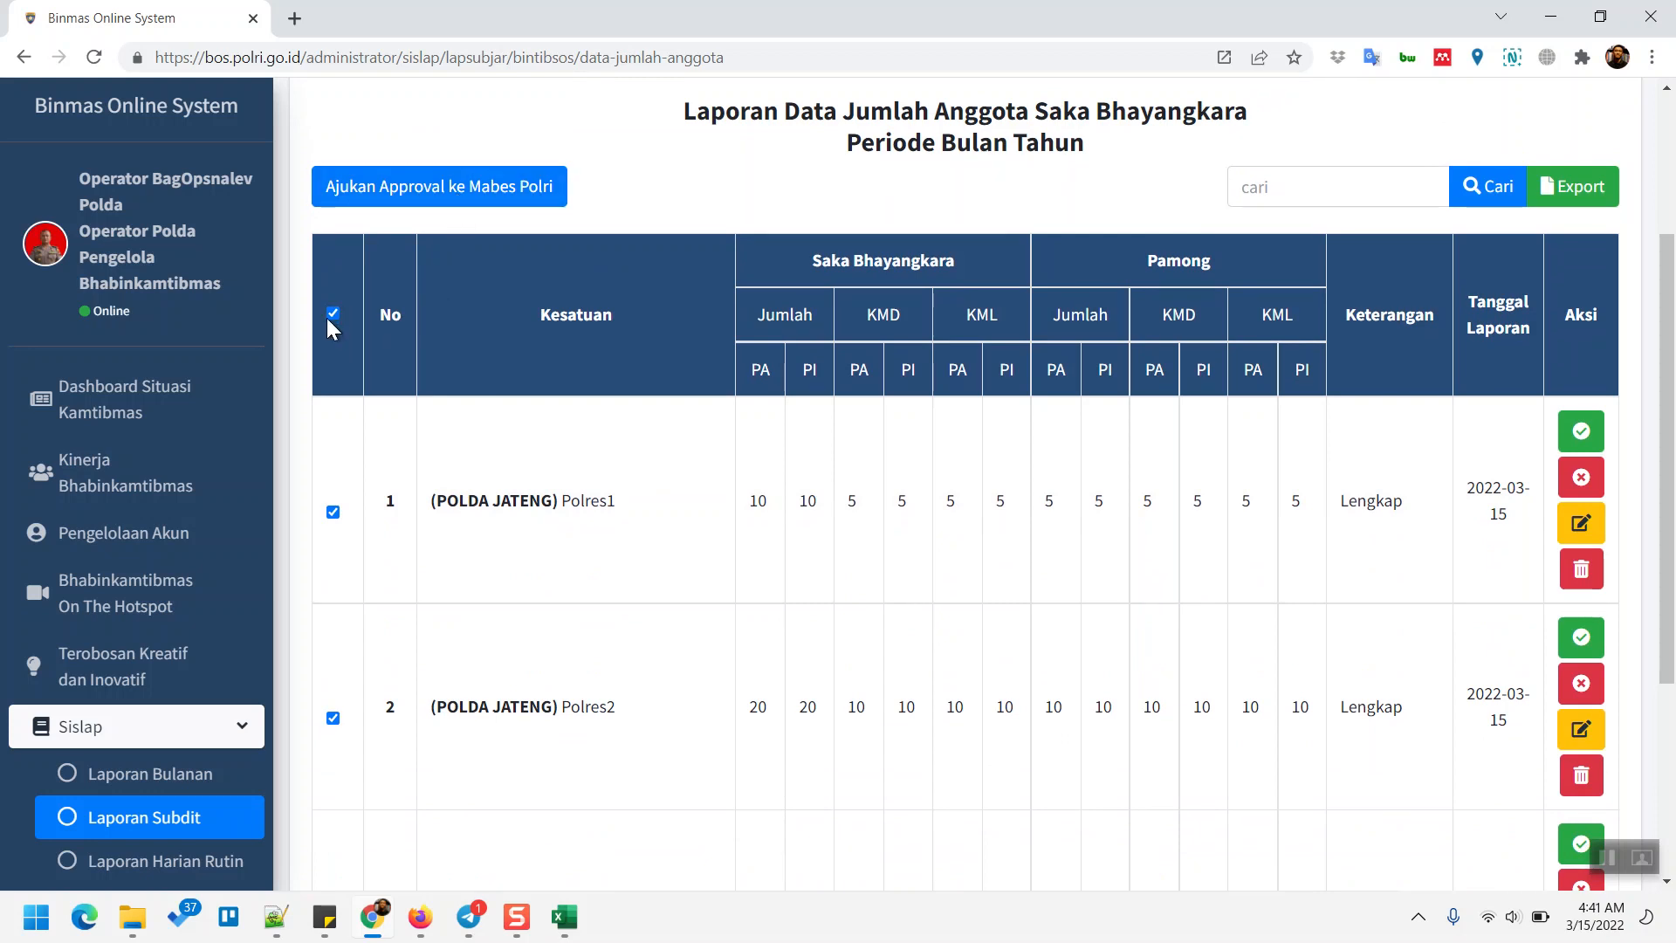
click(332, 314)
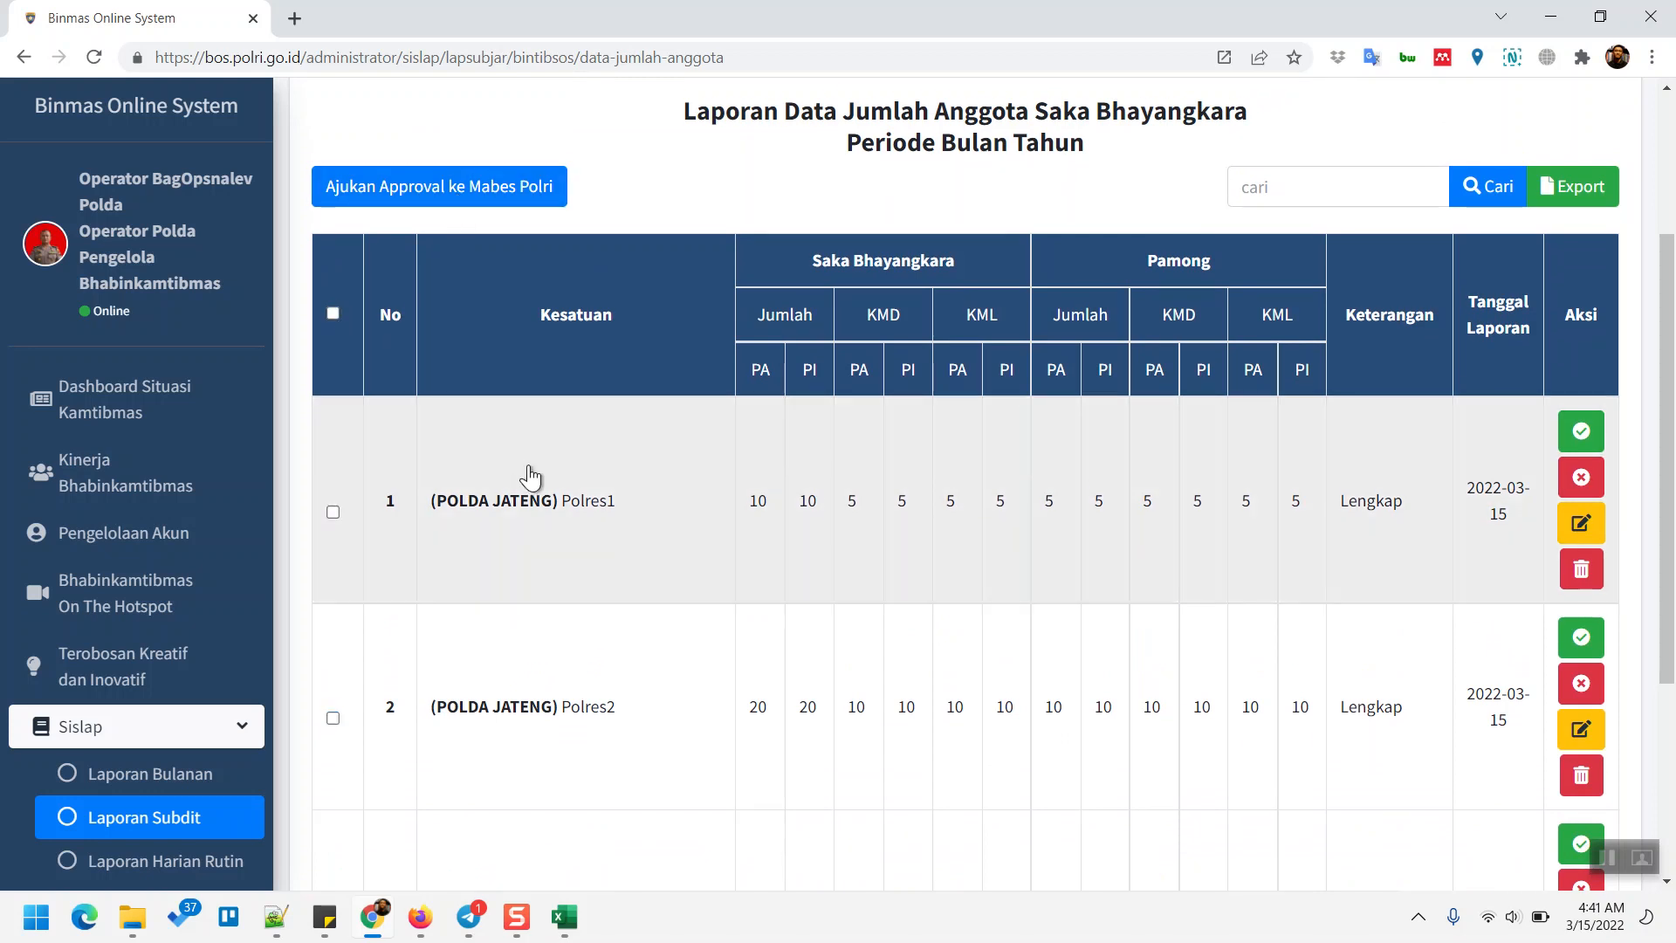
scroll(530, 477, down, 2)
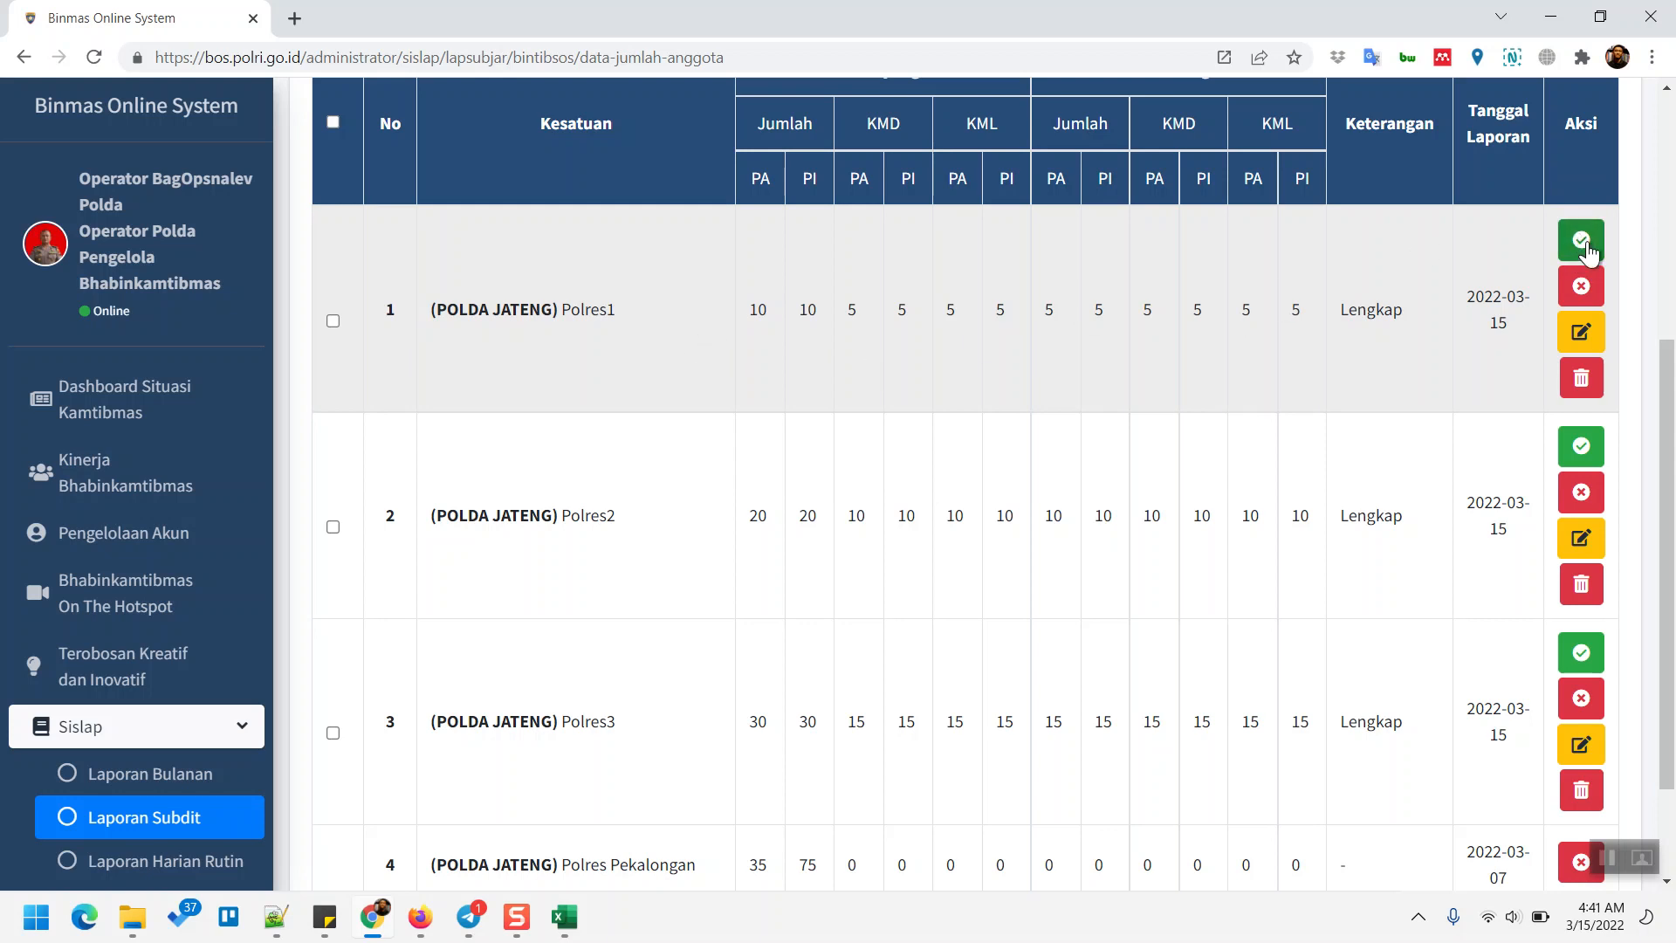
- Approve the Polres1 report at Polda level and acknowledge the Operasi Sukses dialog
click(1582, 244)
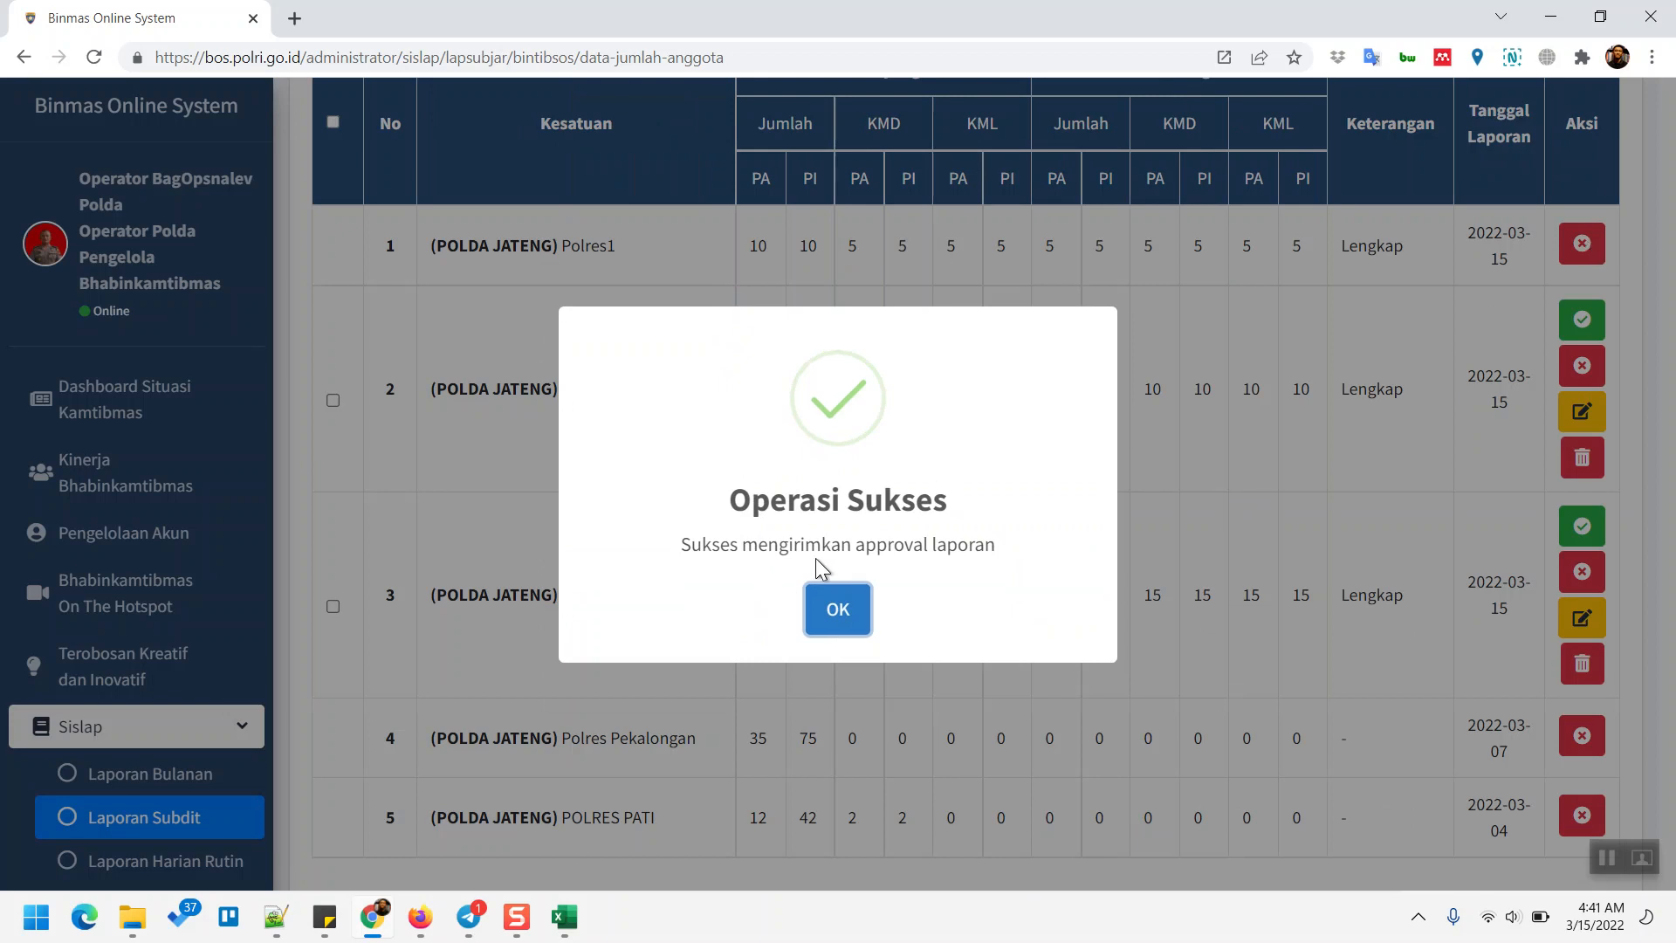
click(842, 627)
scroll(1583, 247, down, 1)
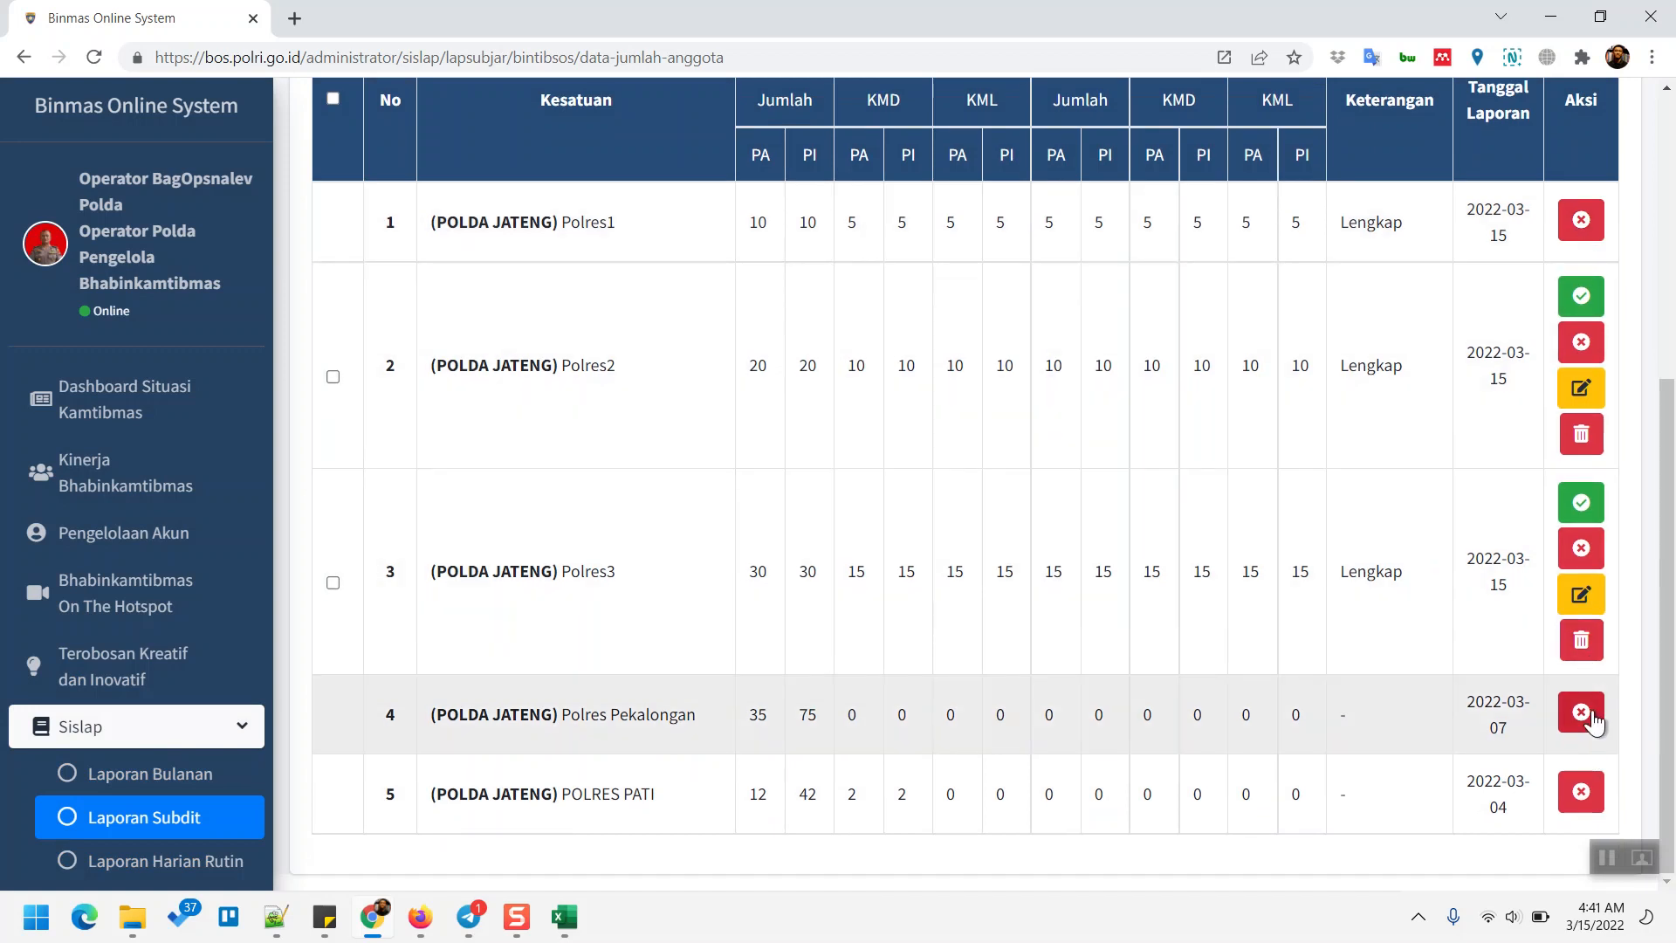
scroll(1383, 366, up, 2)
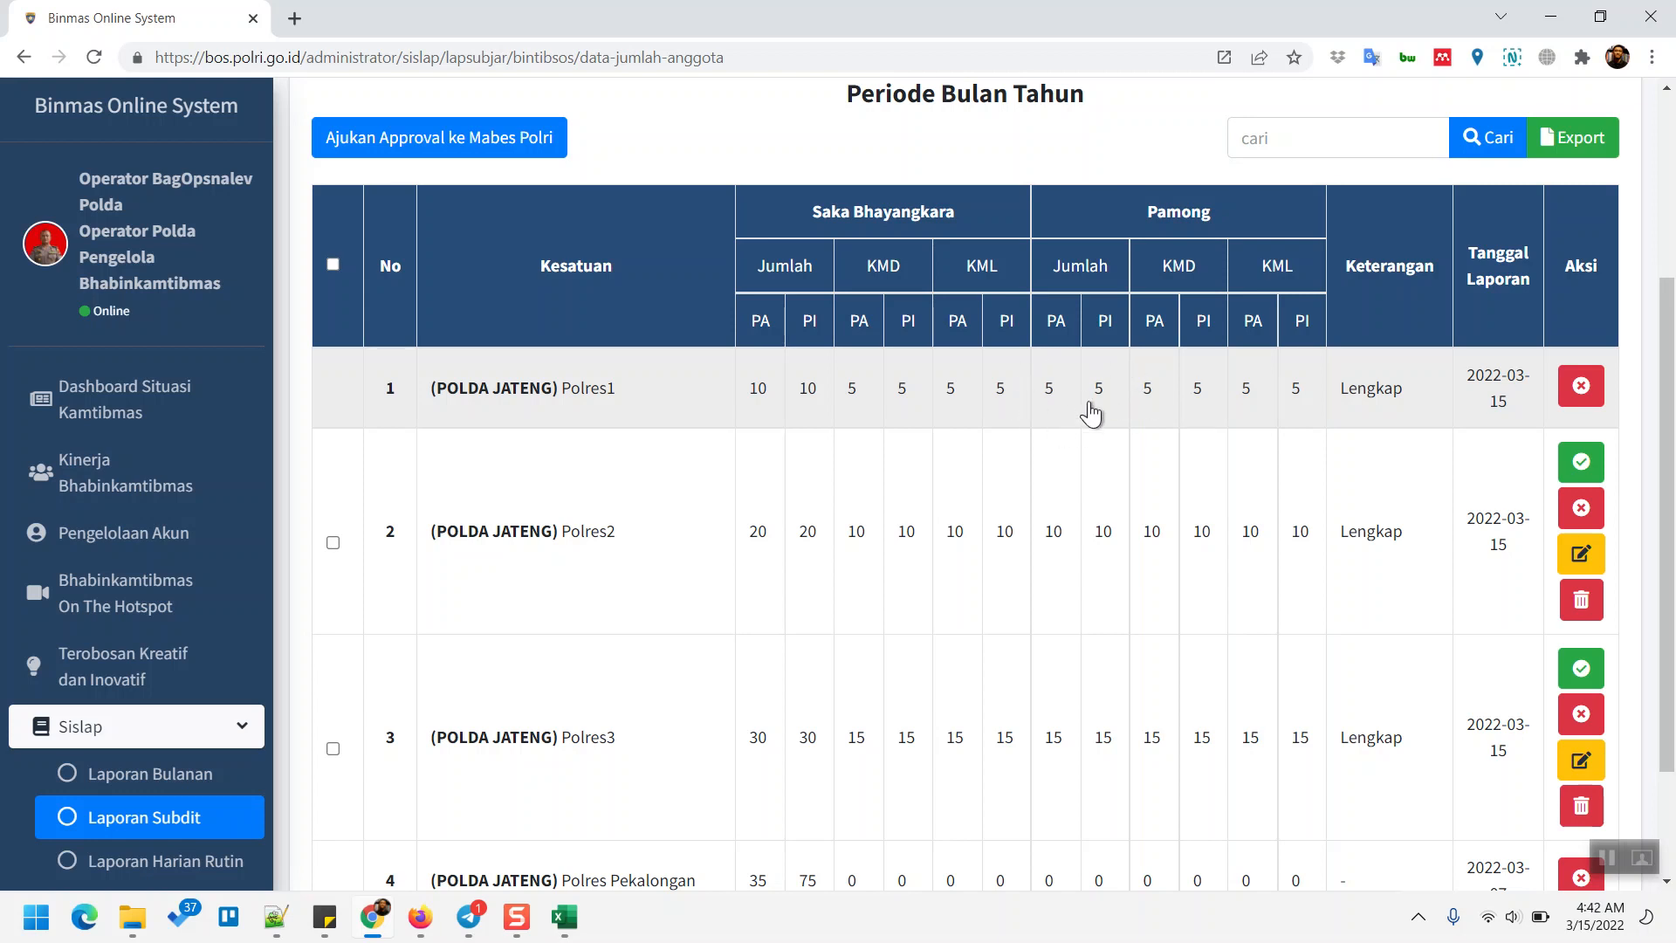
click(951, 403)
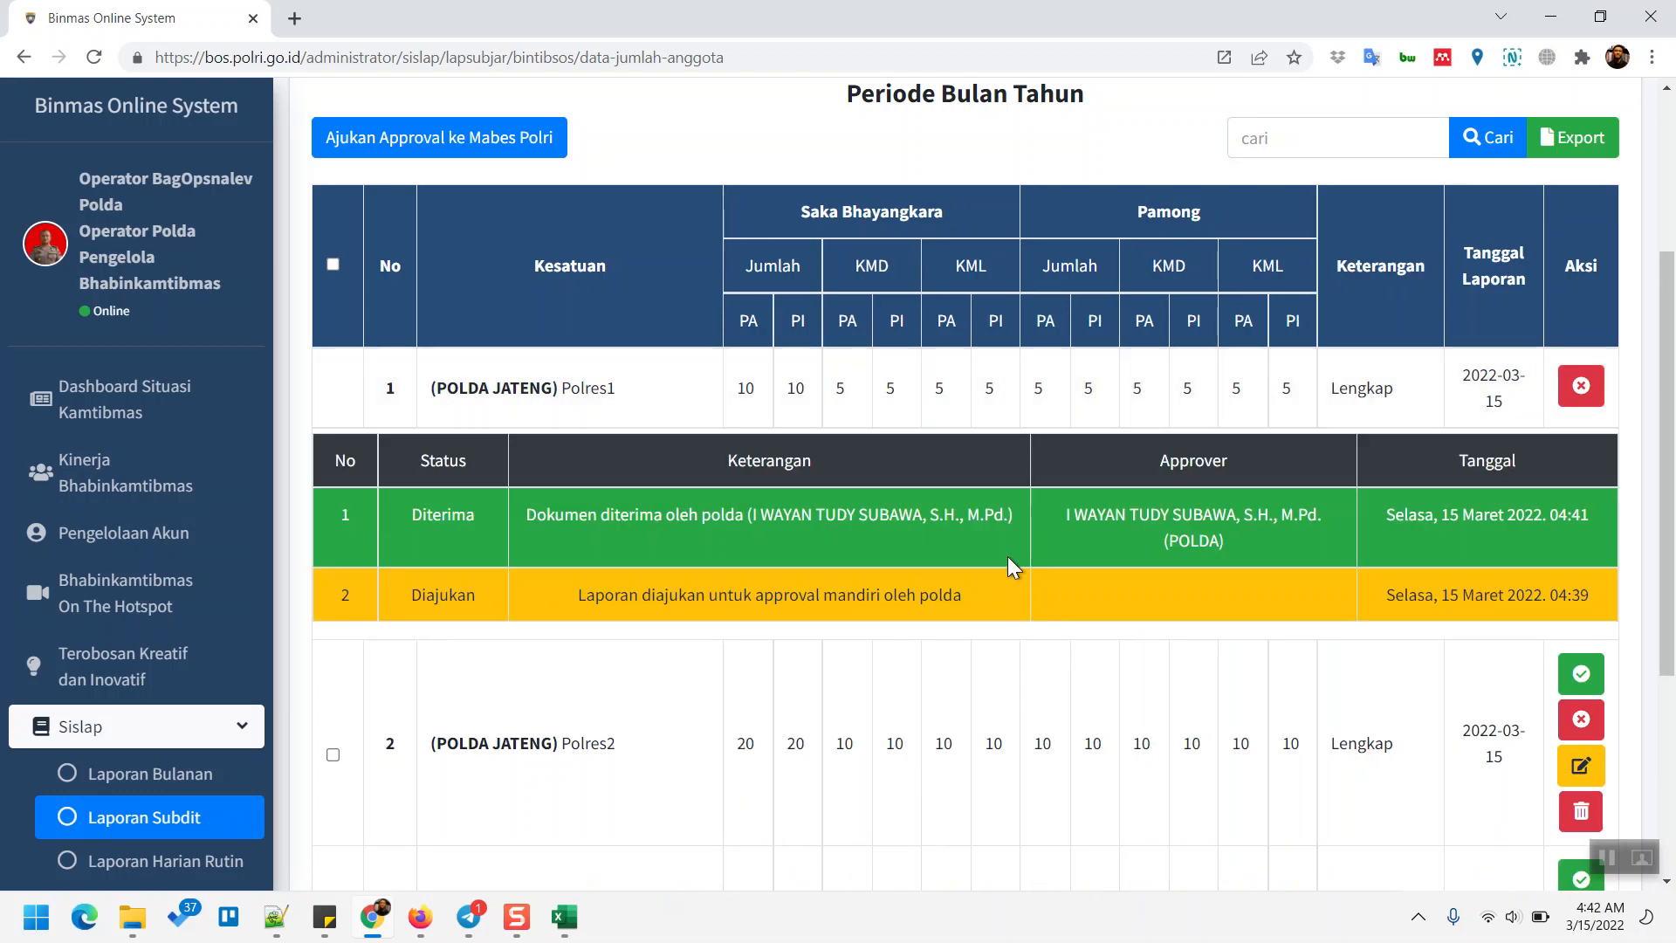
scroll(1009, 562, down, 1)
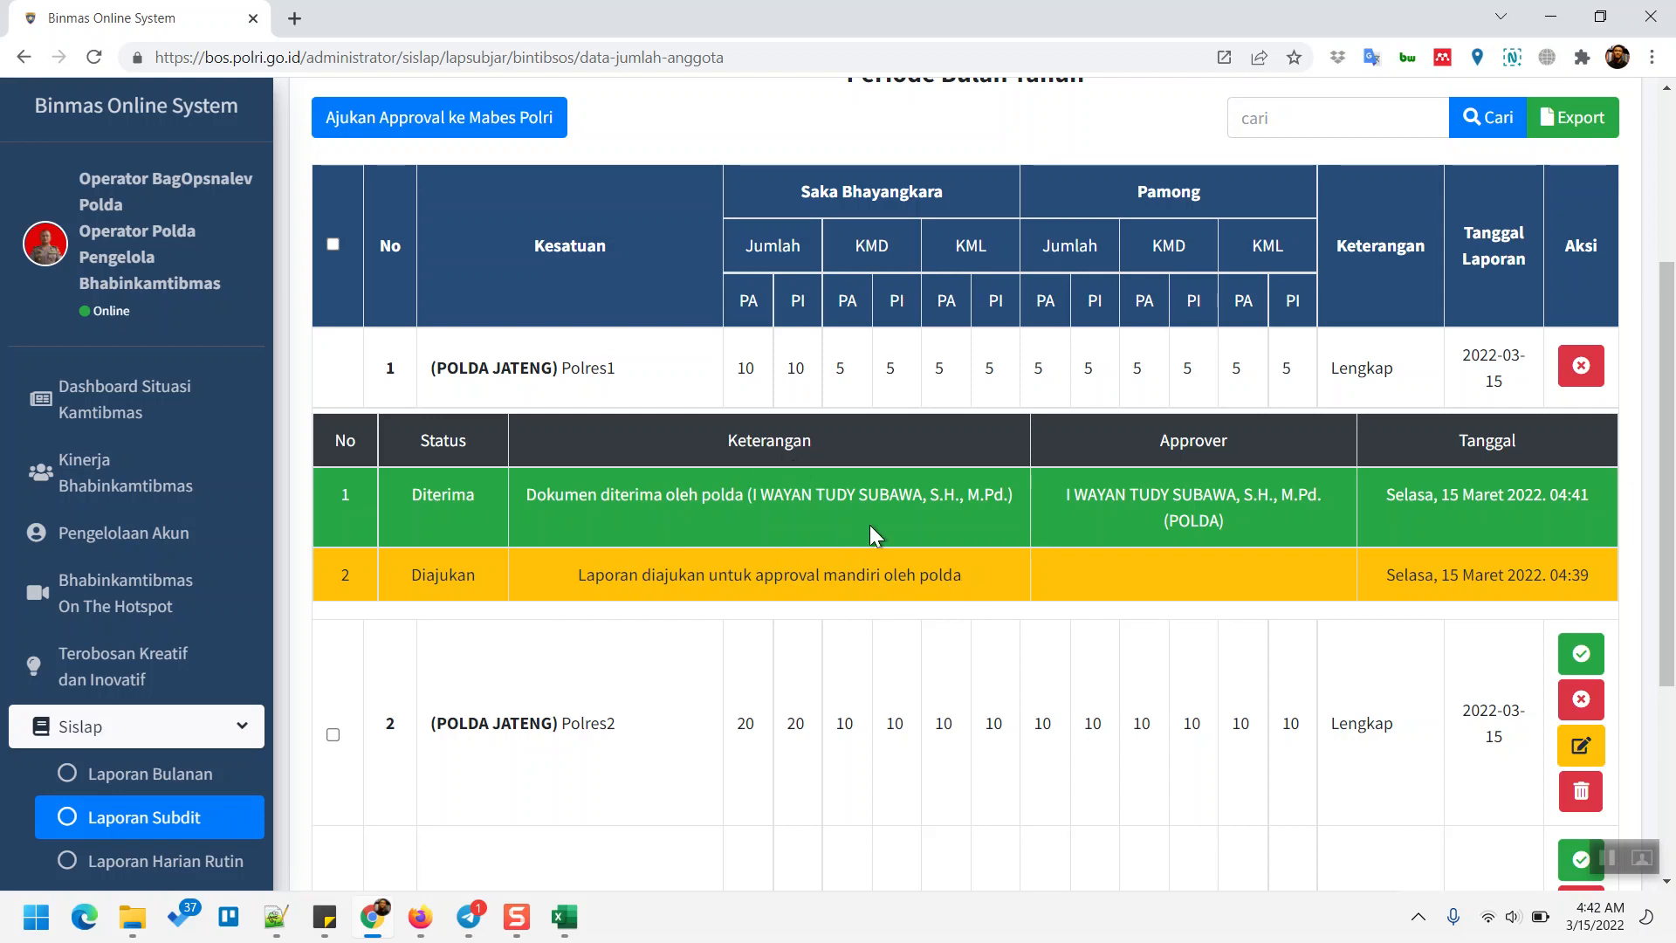
click(825, 402)
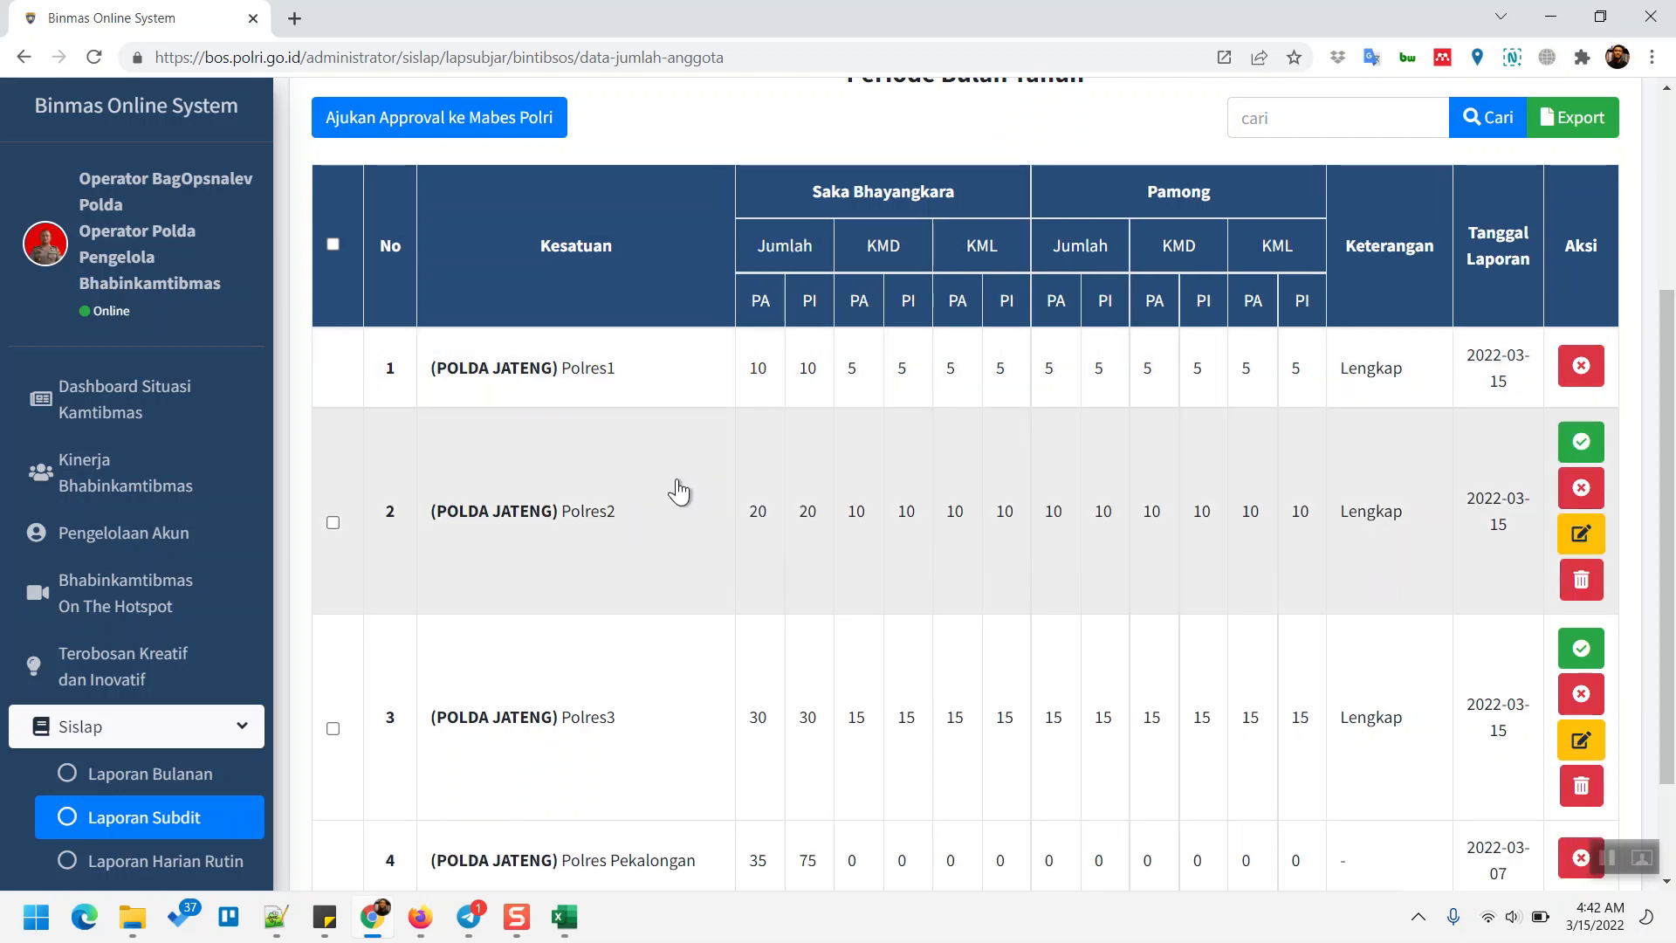
scroll(679, 491, down, 2)
scroll(648, 460, up, 1)
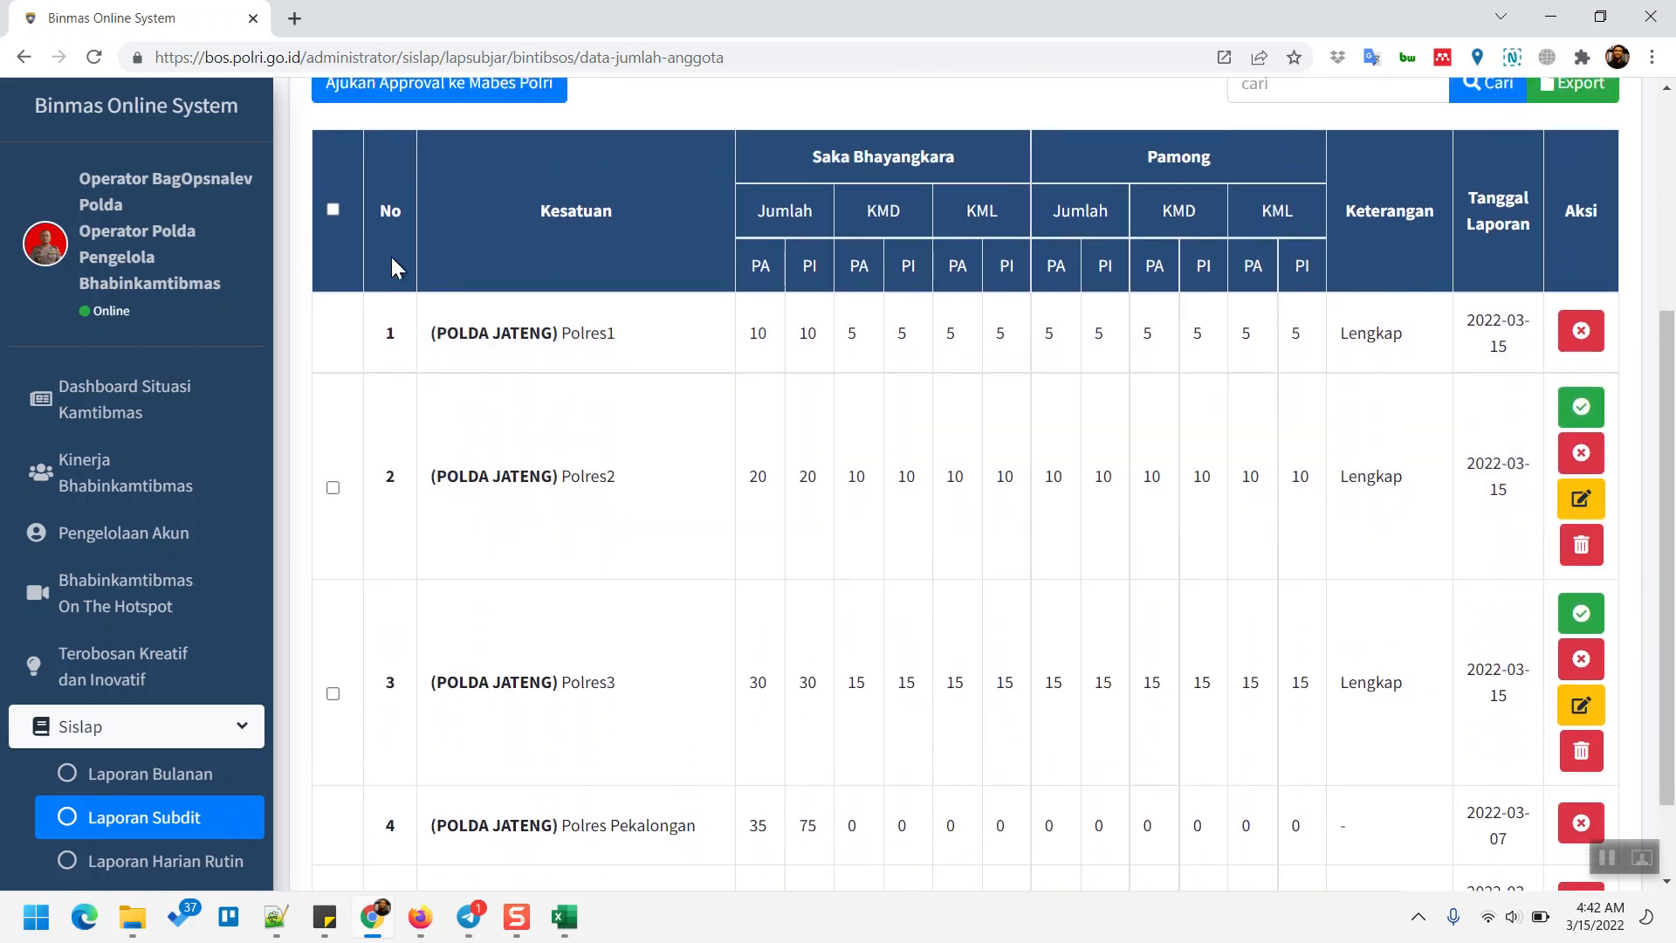
- Submit all pending reports for Mabes Polri approval, then show Polres2's status history
click(333, 209)
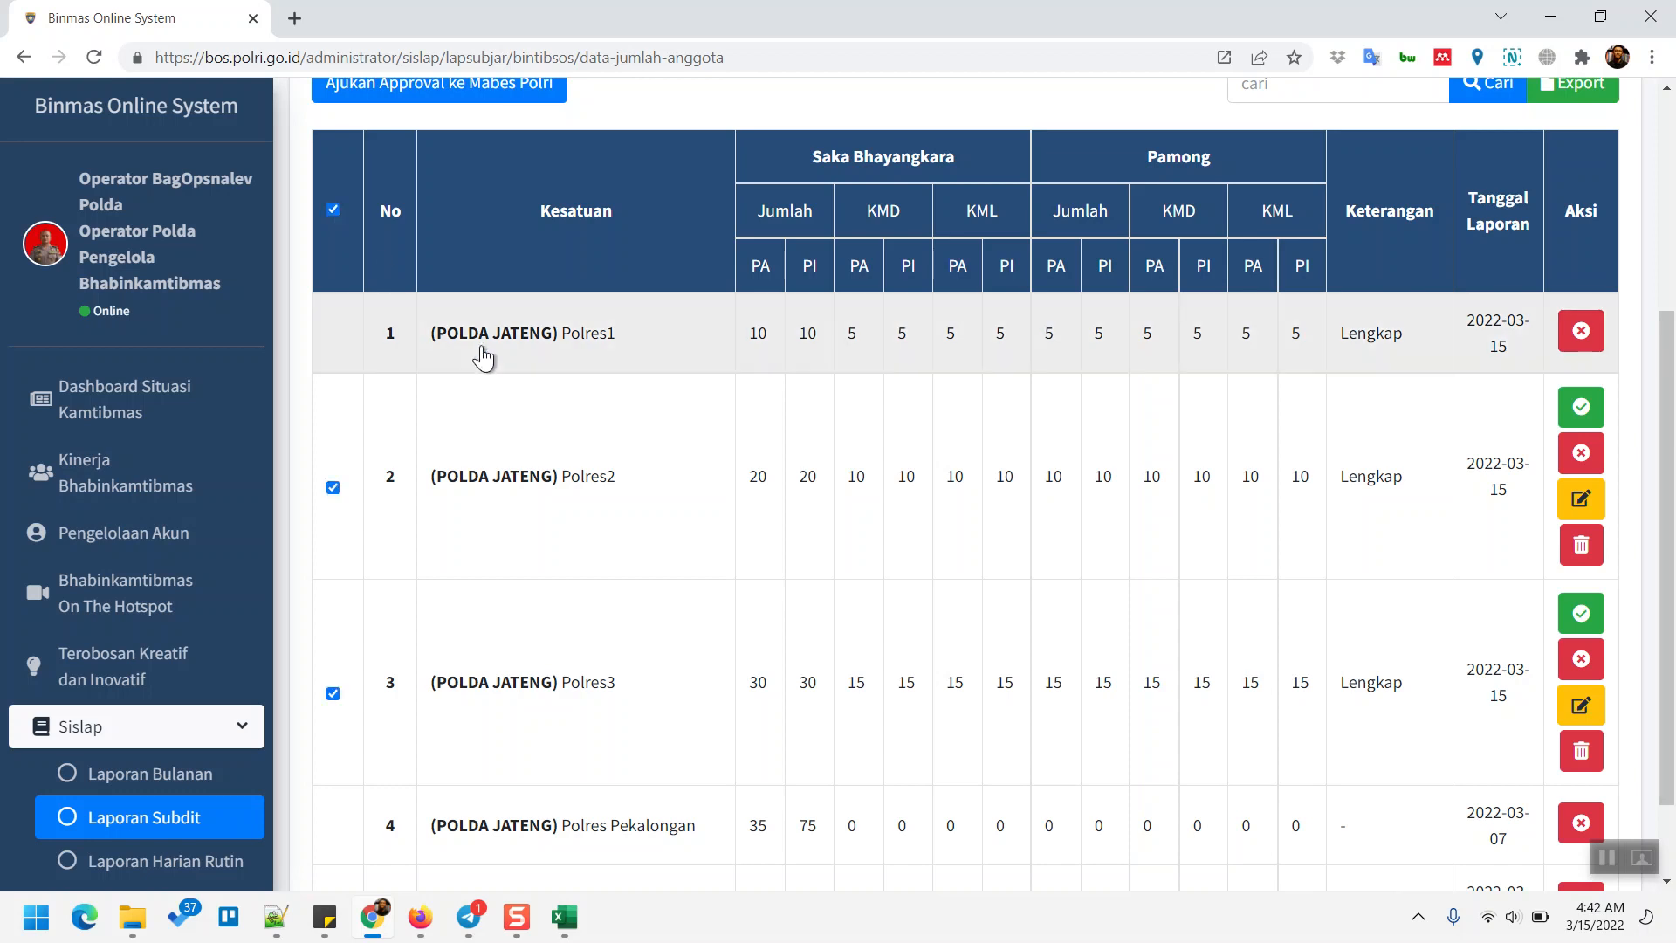
scroll(480, 353, up, 2)
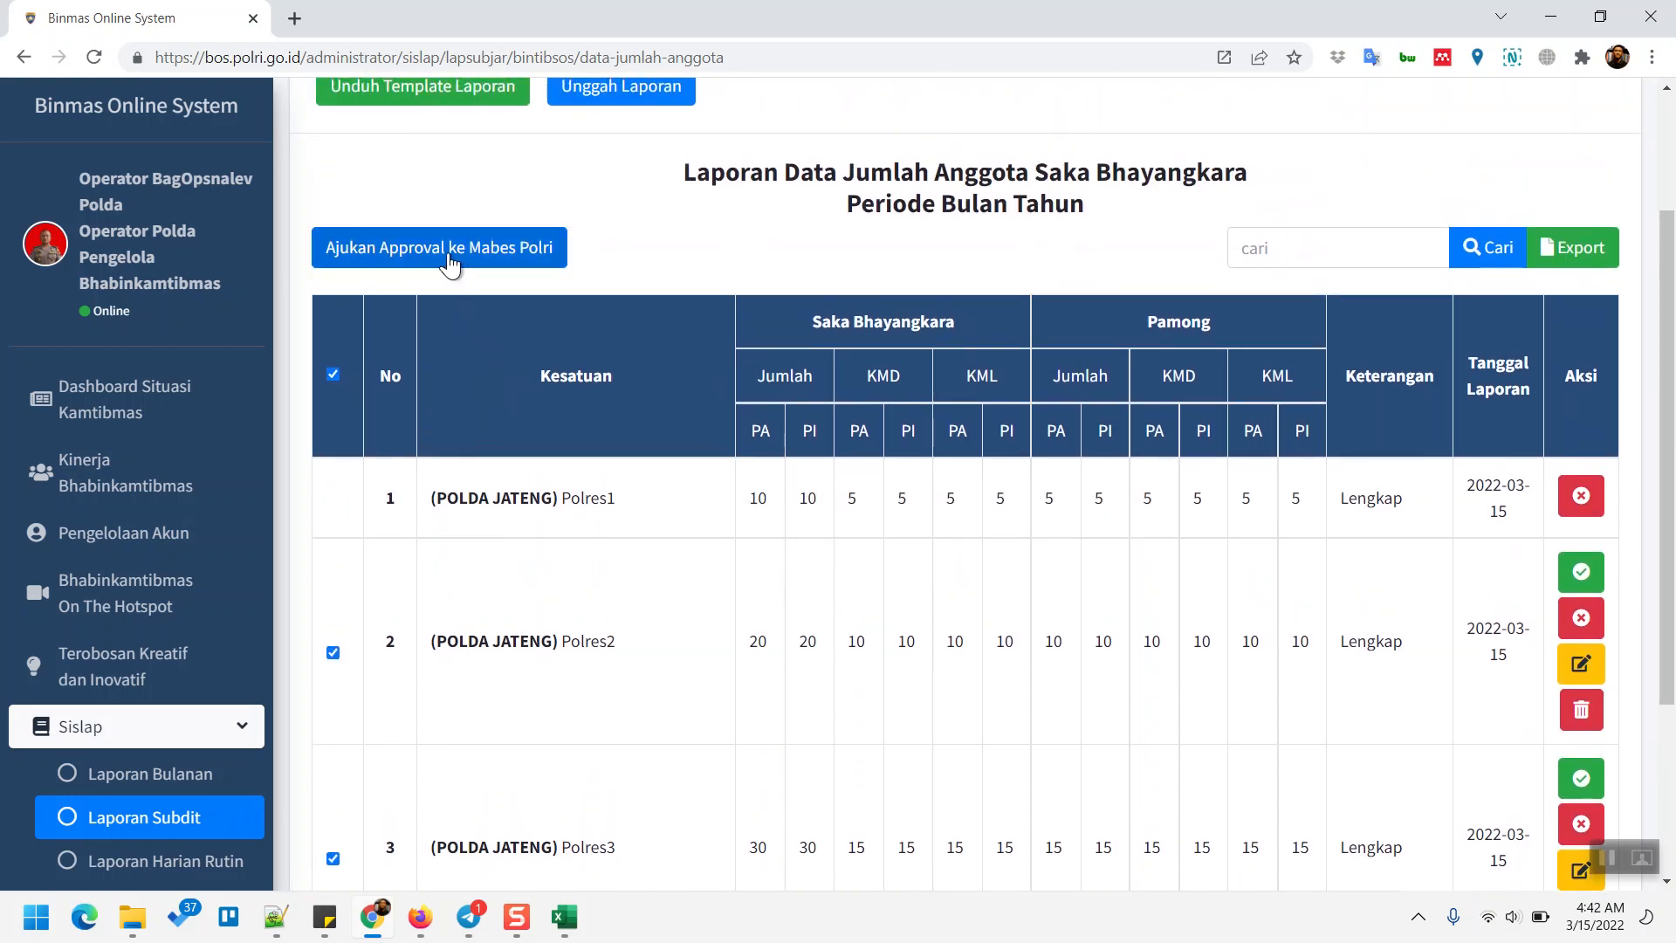
click(450, 255)
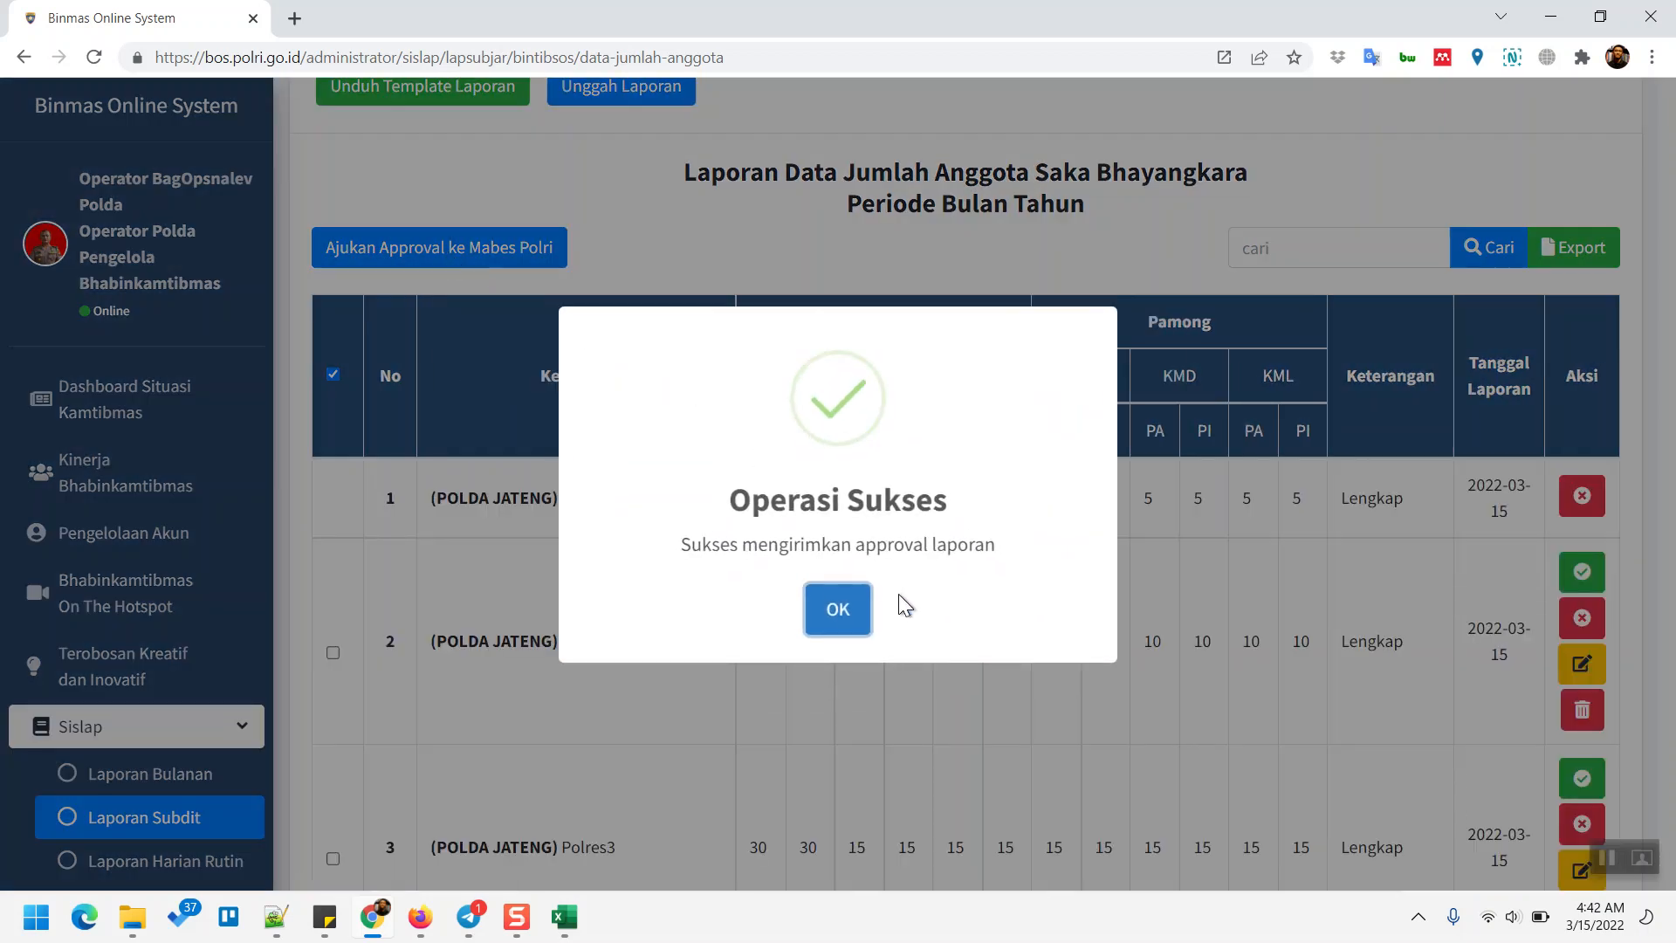
click(852, 621)
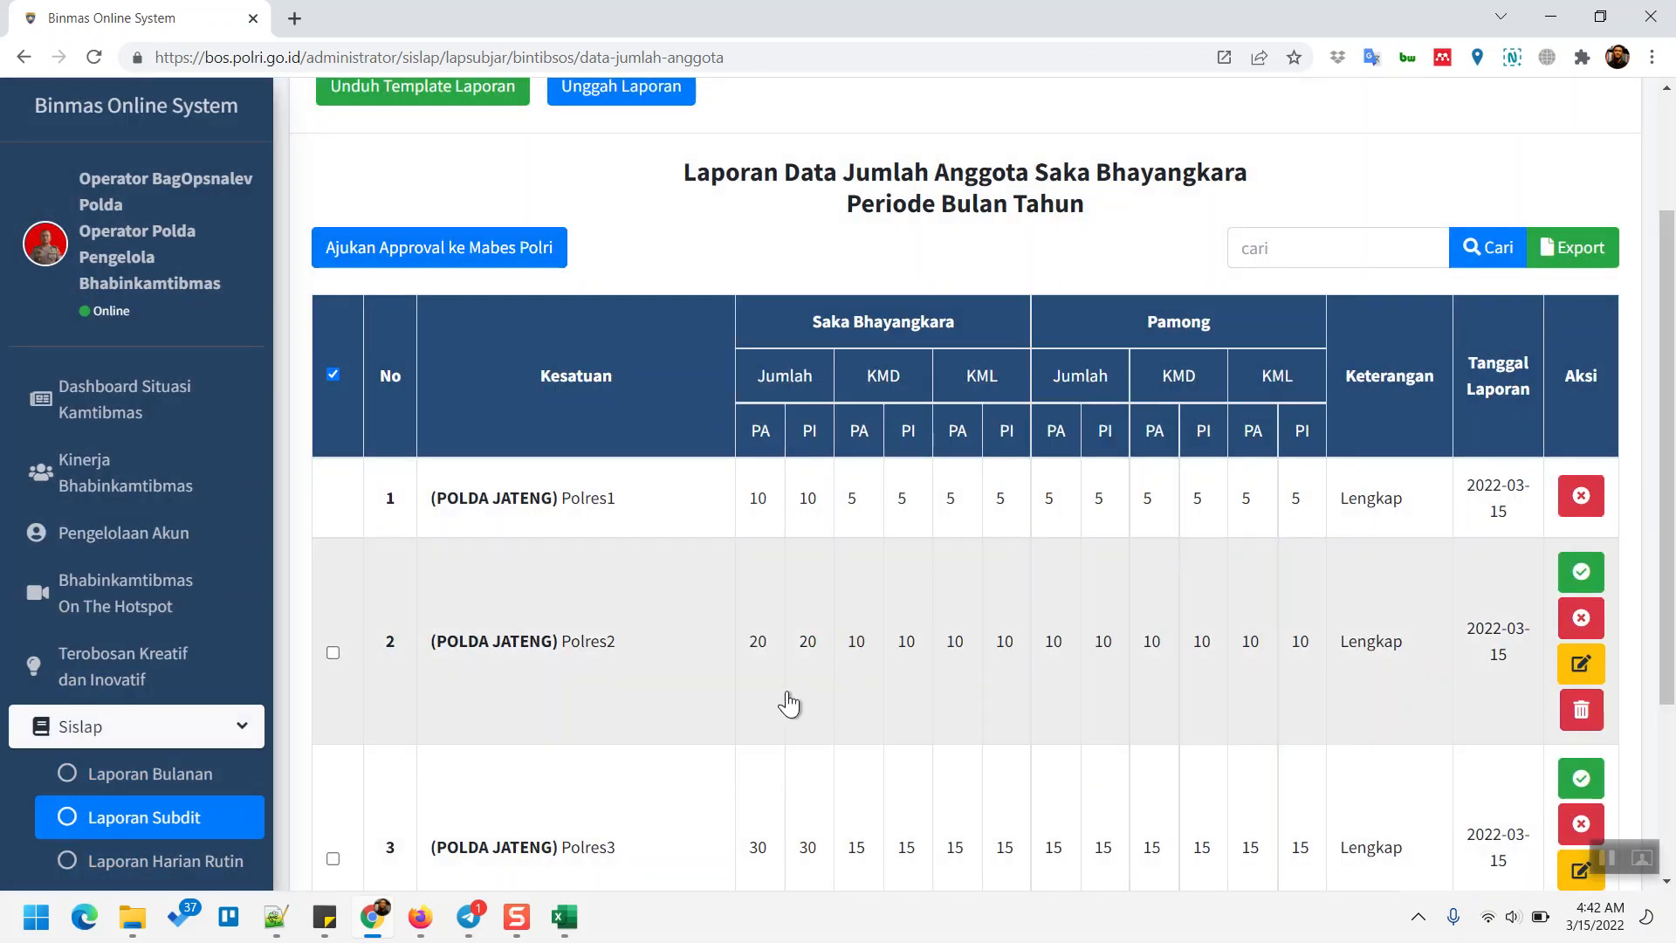
click(788, 703)
scroll(787, 694, down, 3)
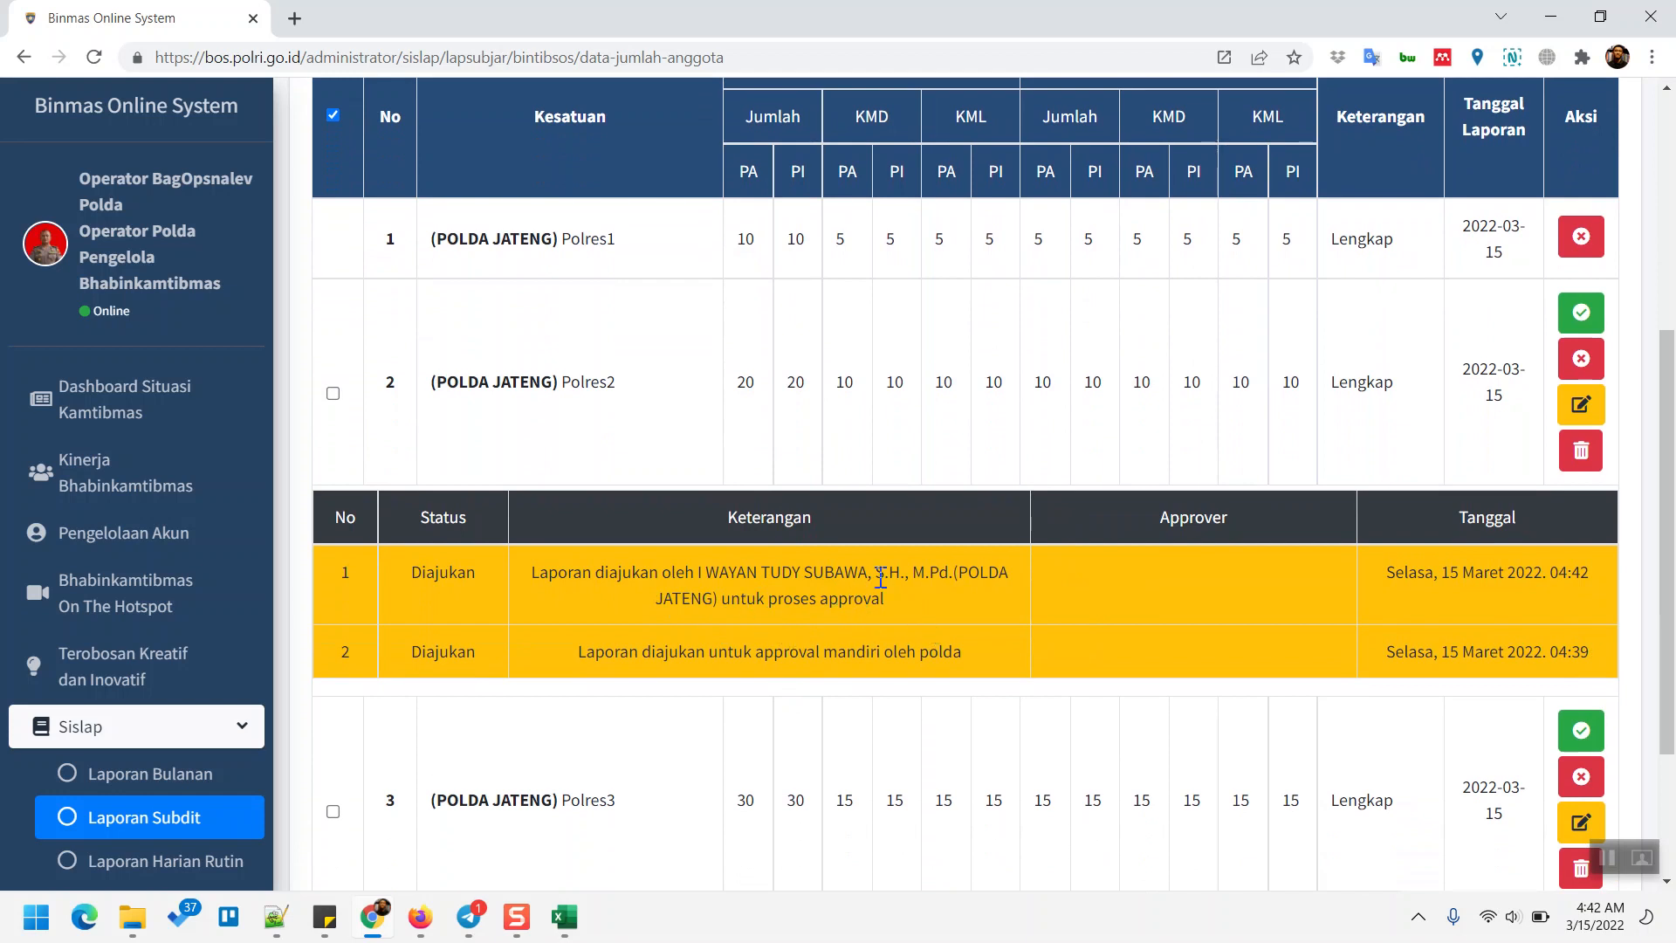
- Collapse Polres2's history sub-table and uncheck the header select-all box
click(650, 397)
scroll(664, 515, up, 2)
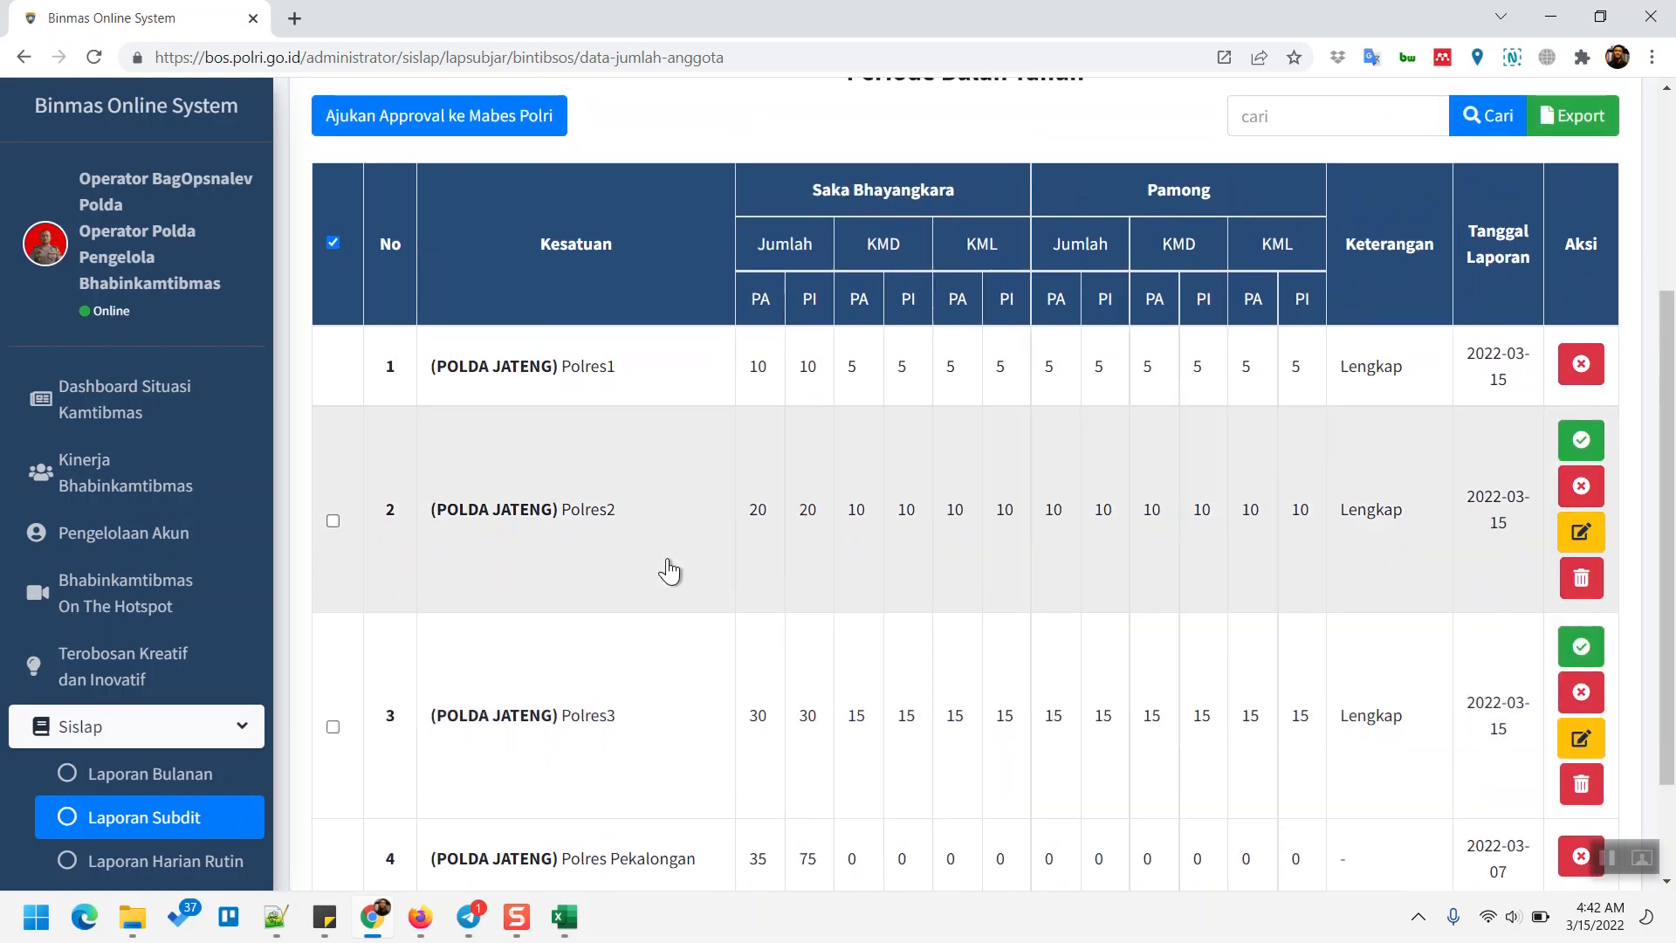
scroll(668, 569, up, 1)
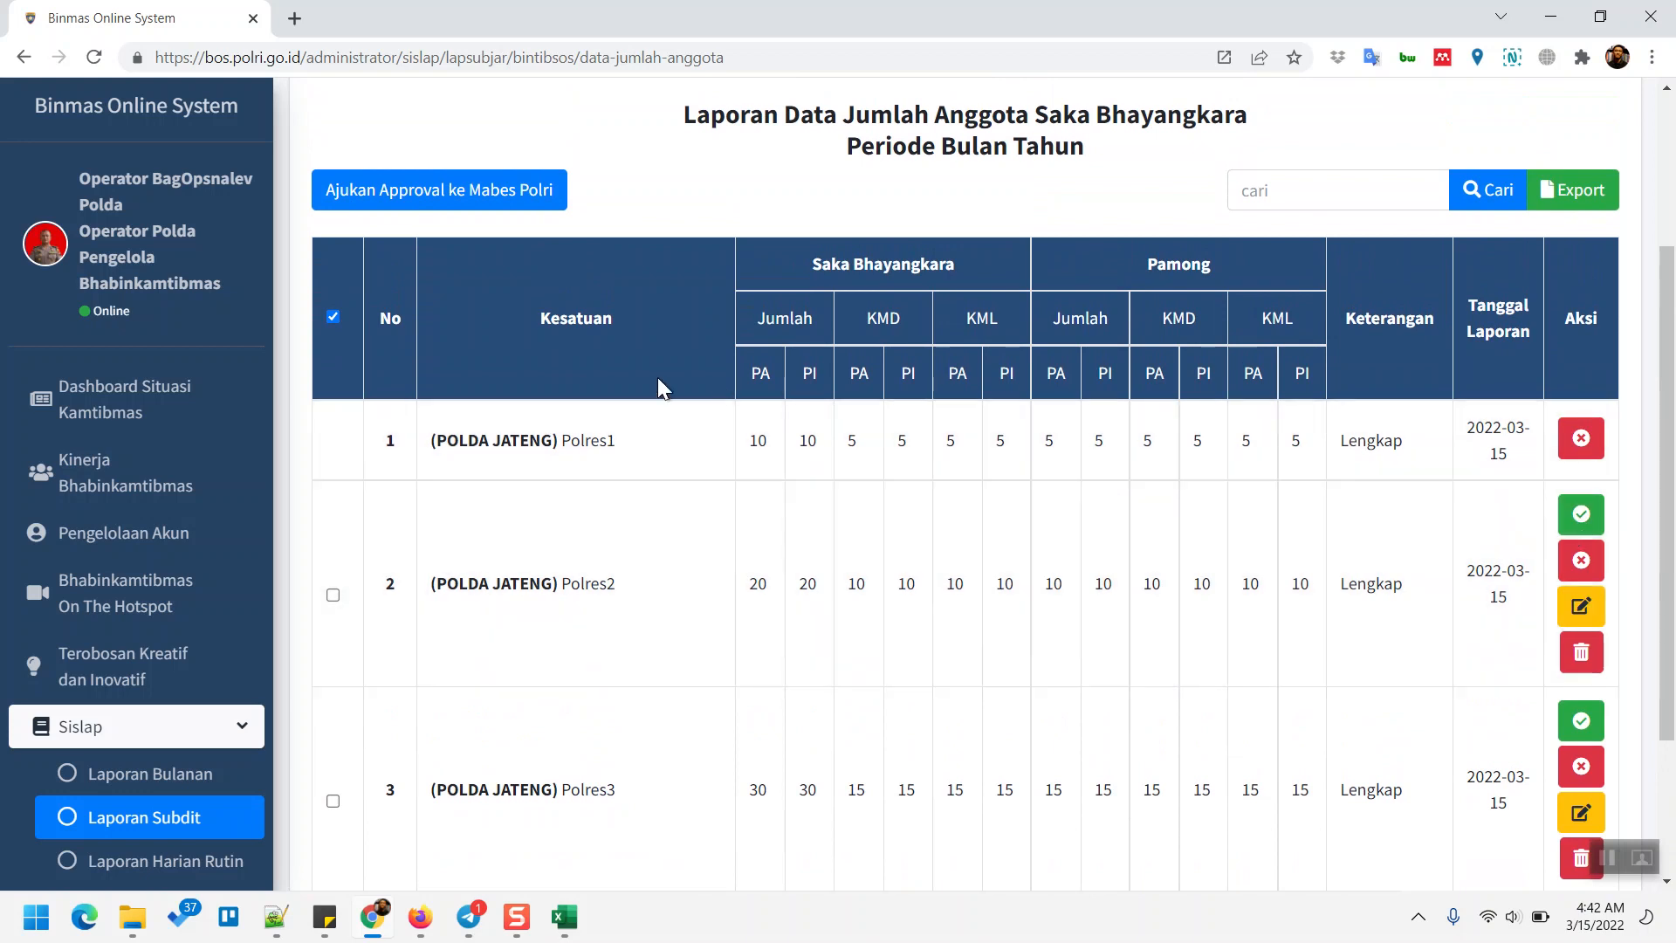
click(333, 317)
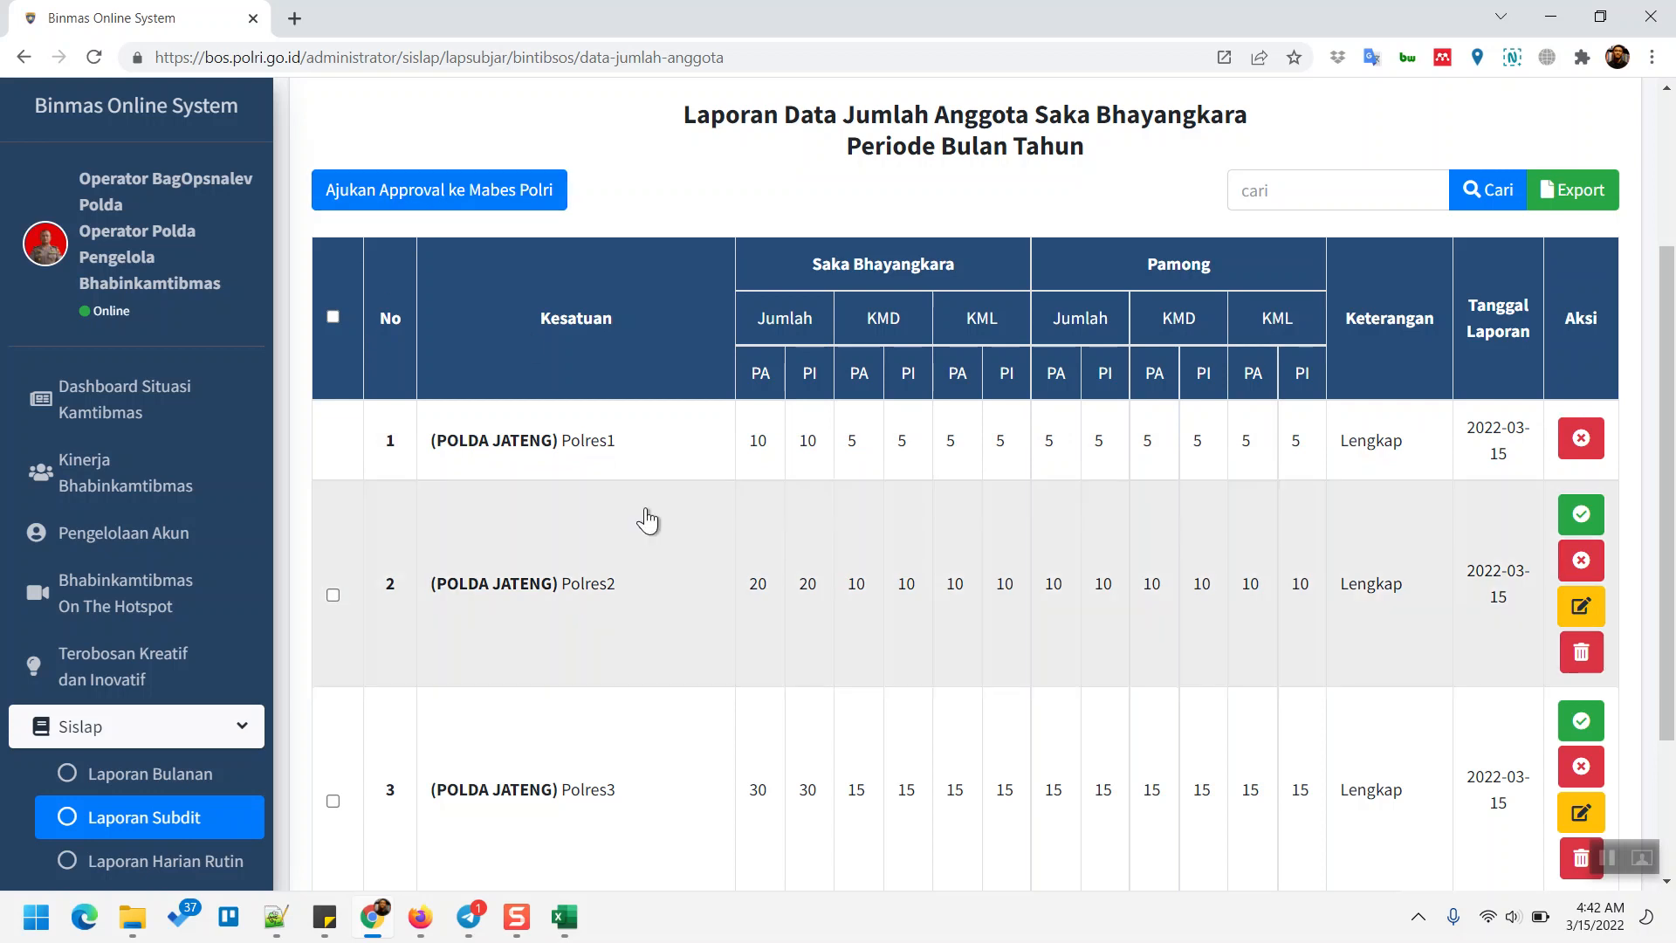
scroll(647, 521, up, 1)
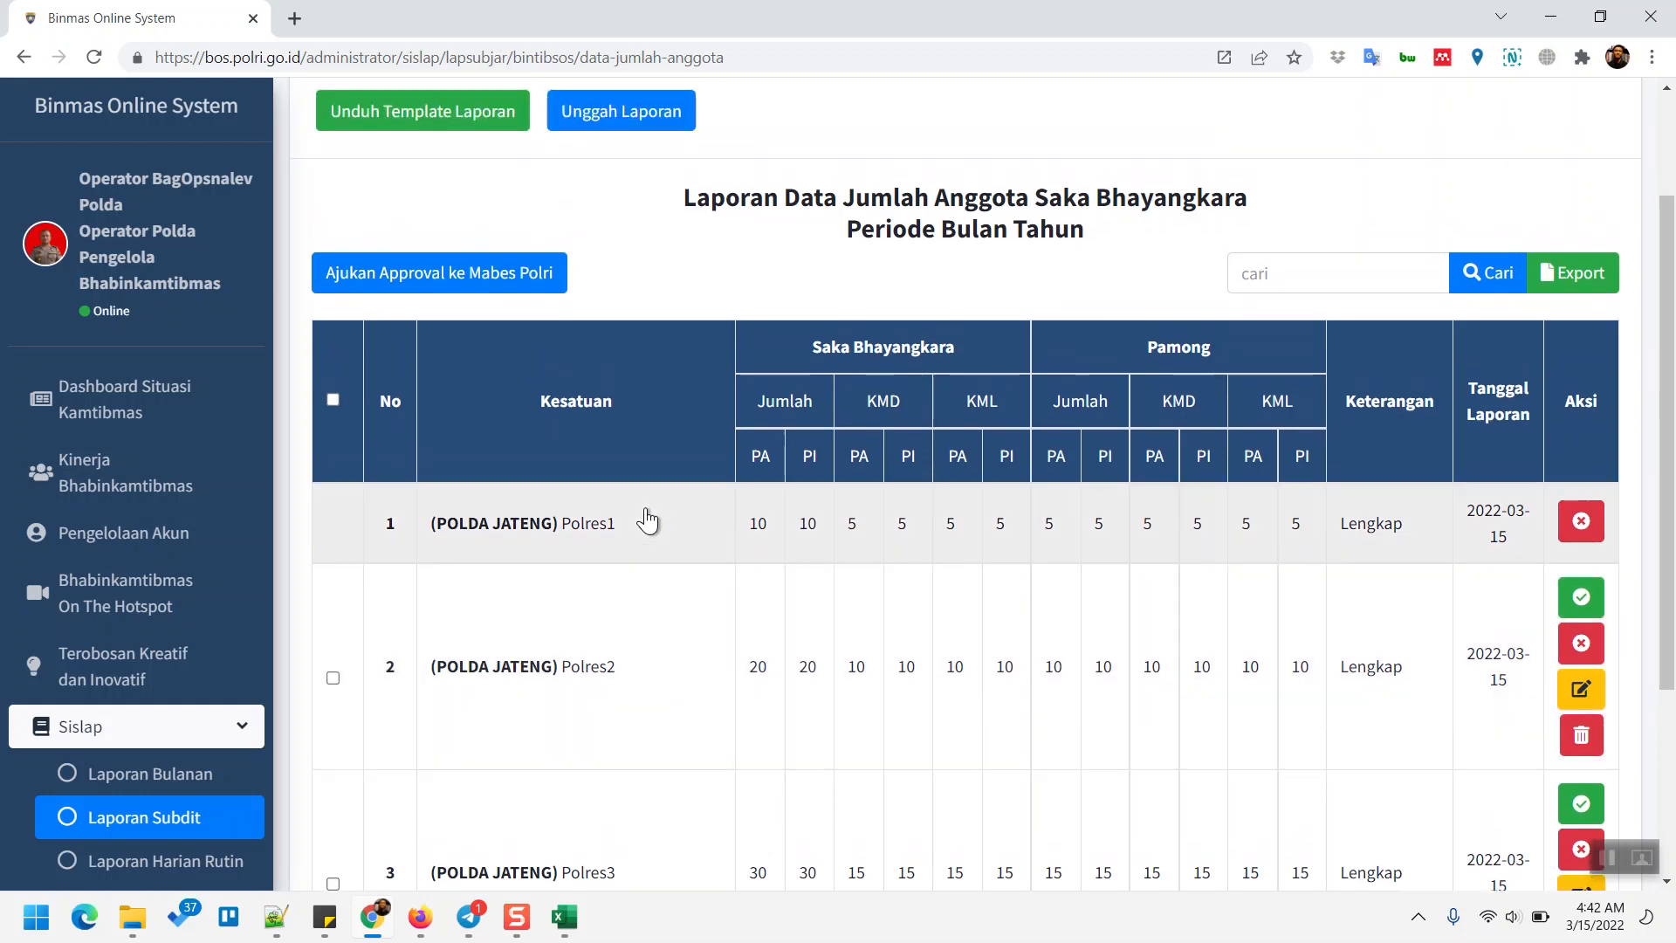
- Recheck the header select-all box to select the Polres2 and Polres3 reports
scroll(647, 520, up, 2)
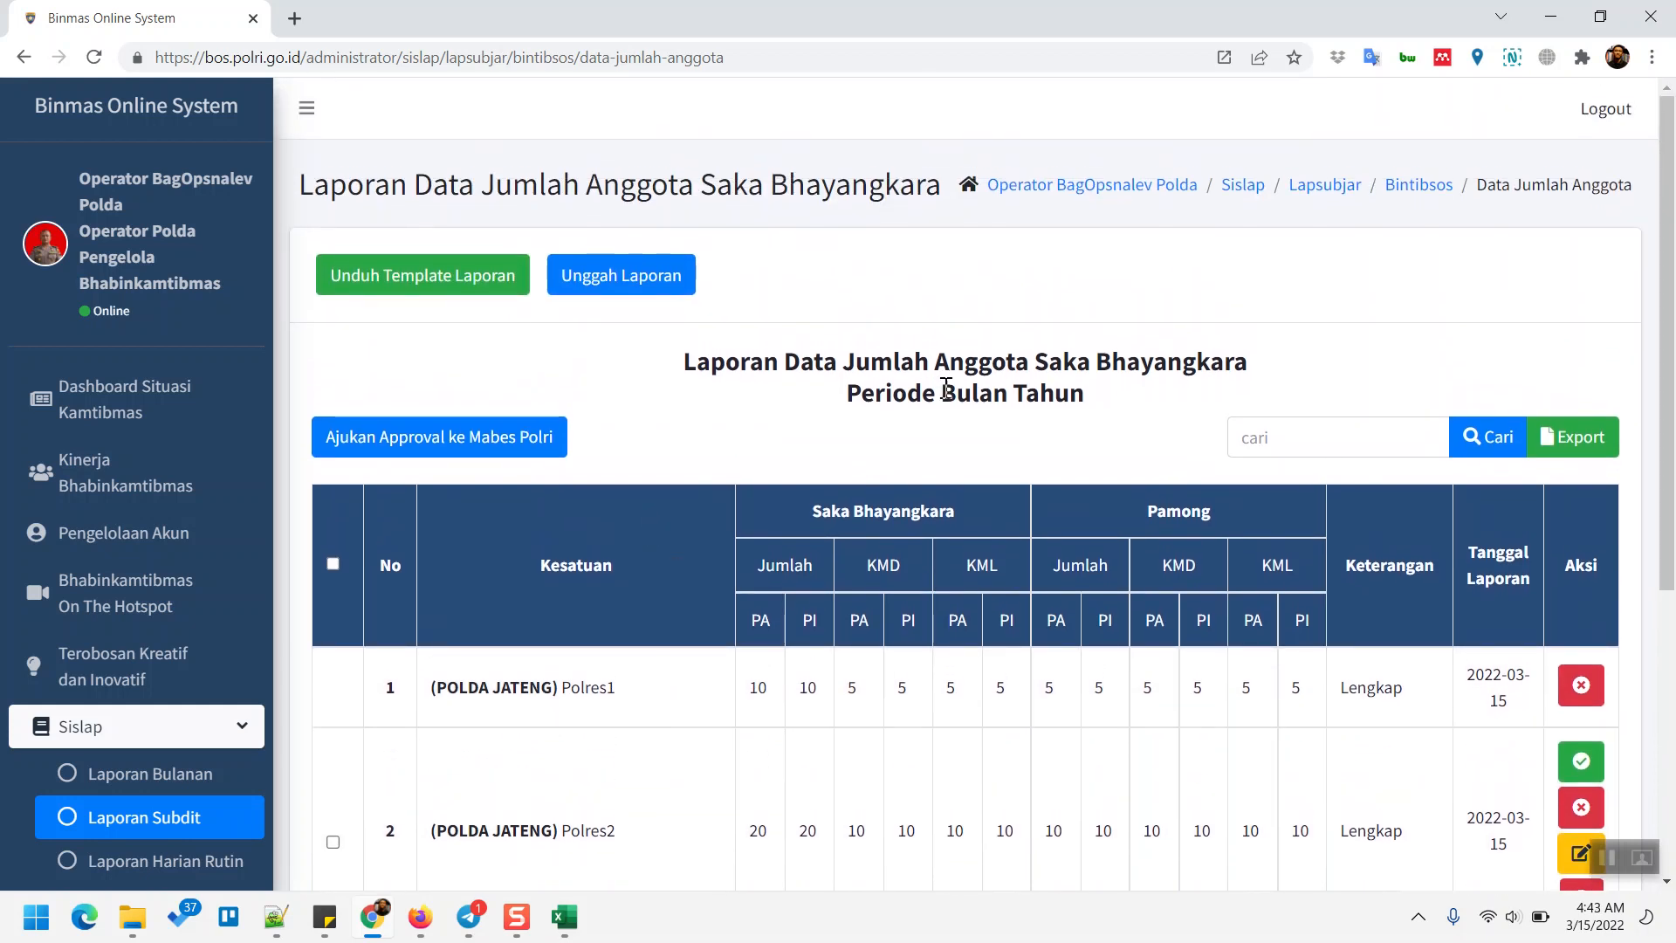
scroll(965, 411, down, 5)
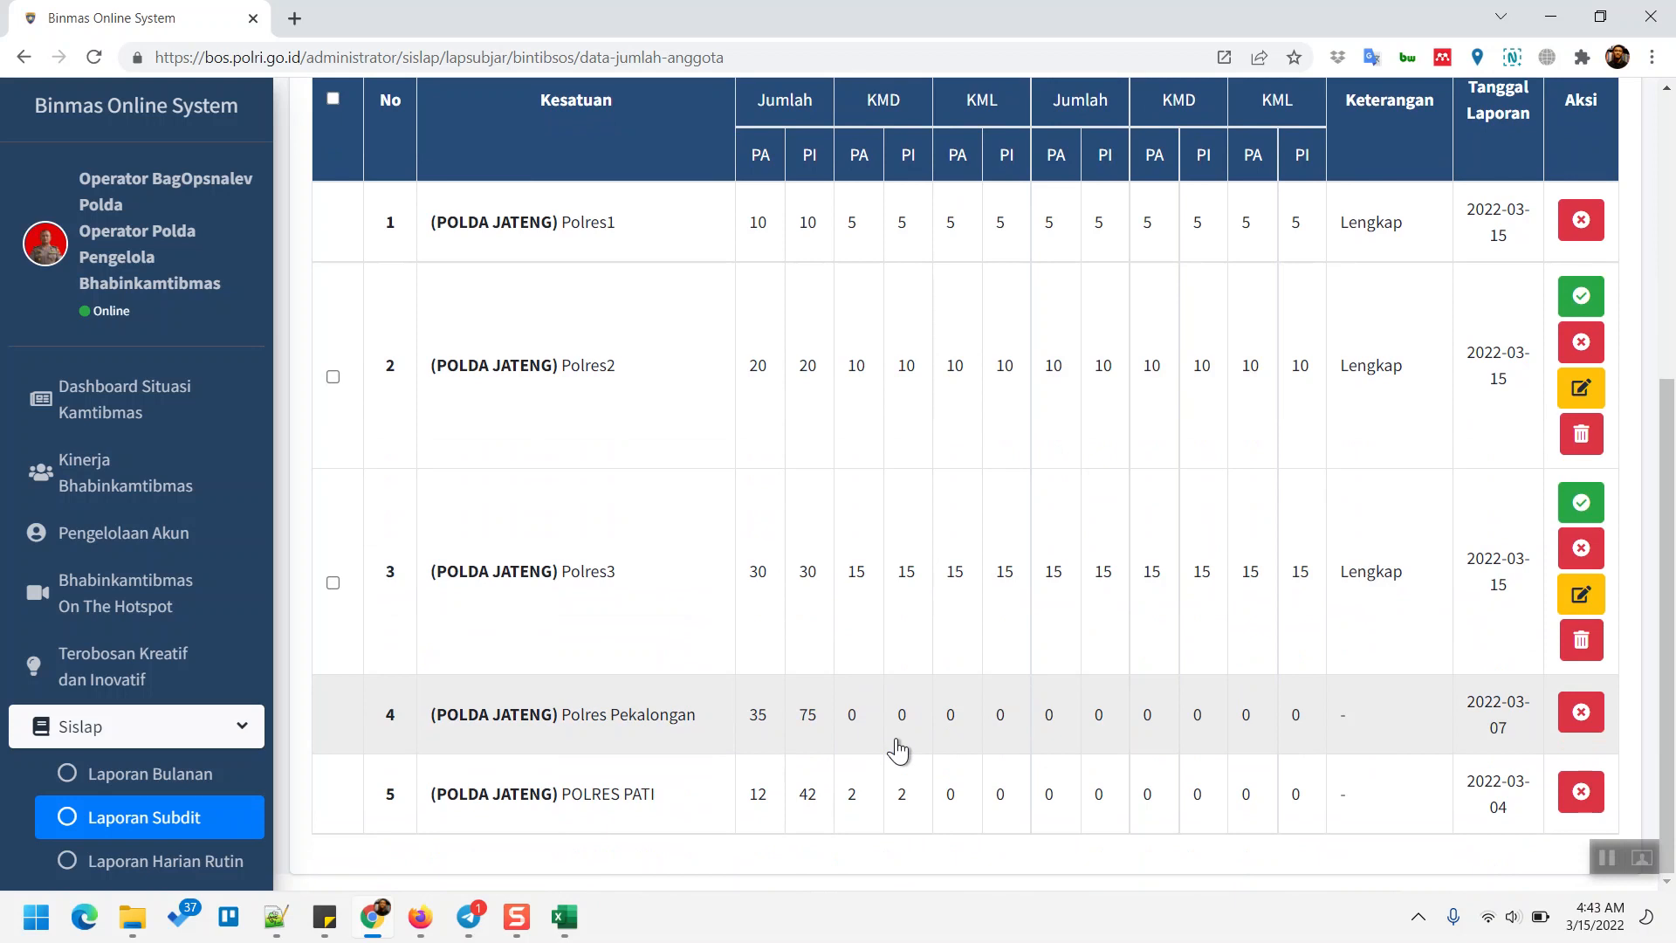
scroll(889, 655, up, 2)
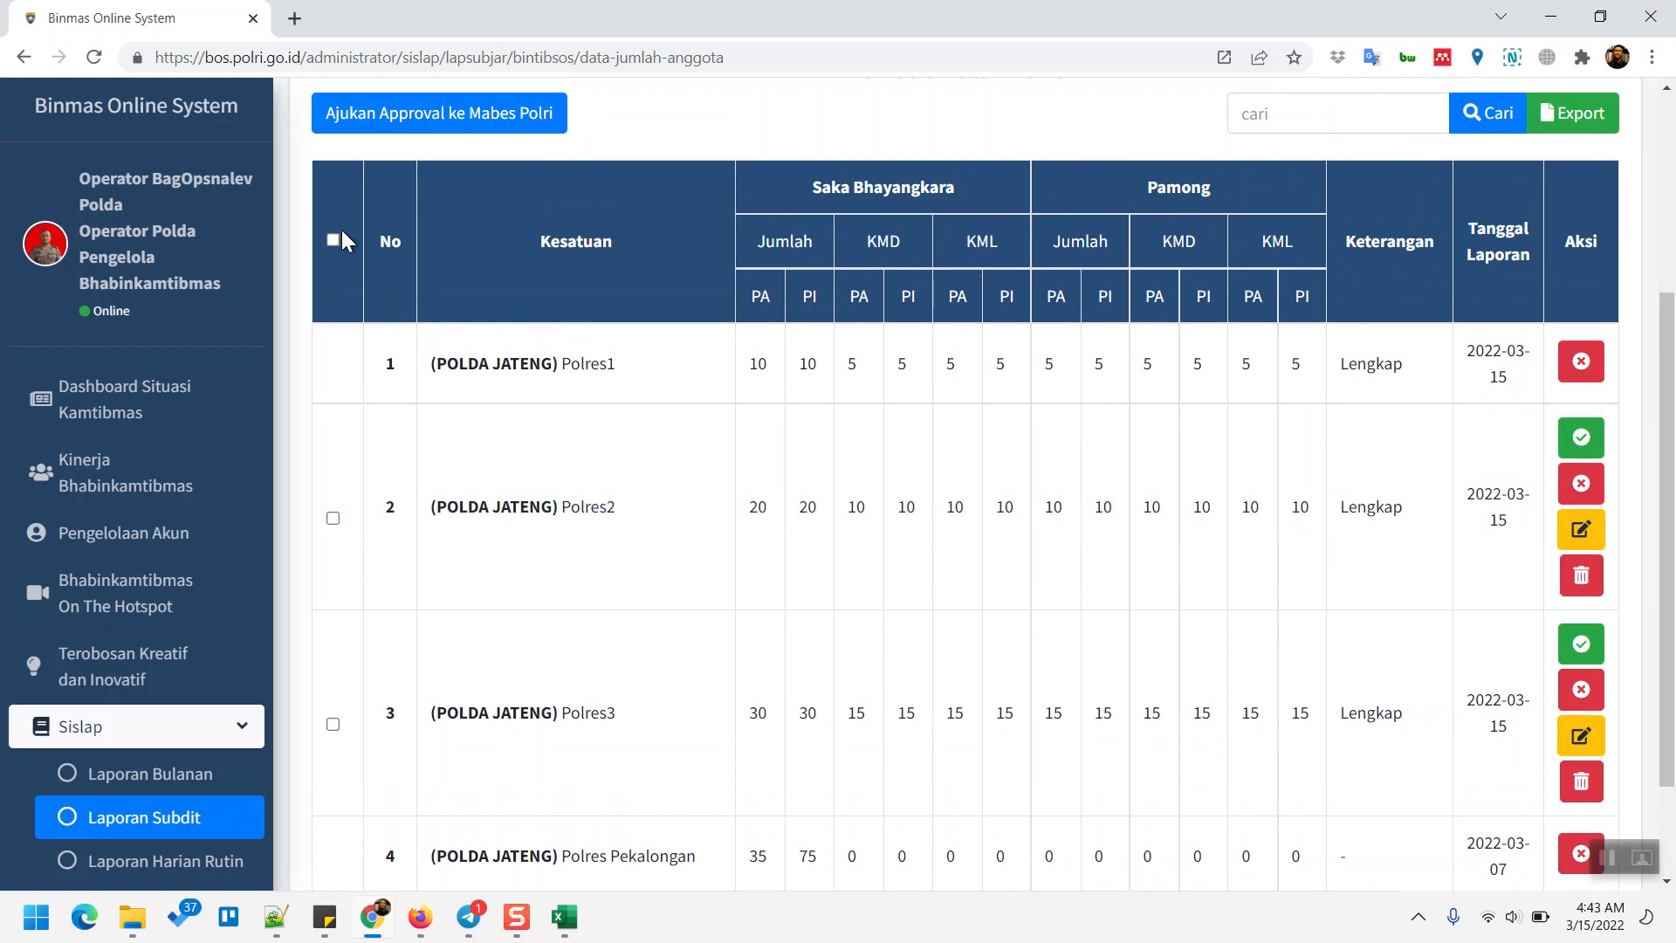
click(335, 240)
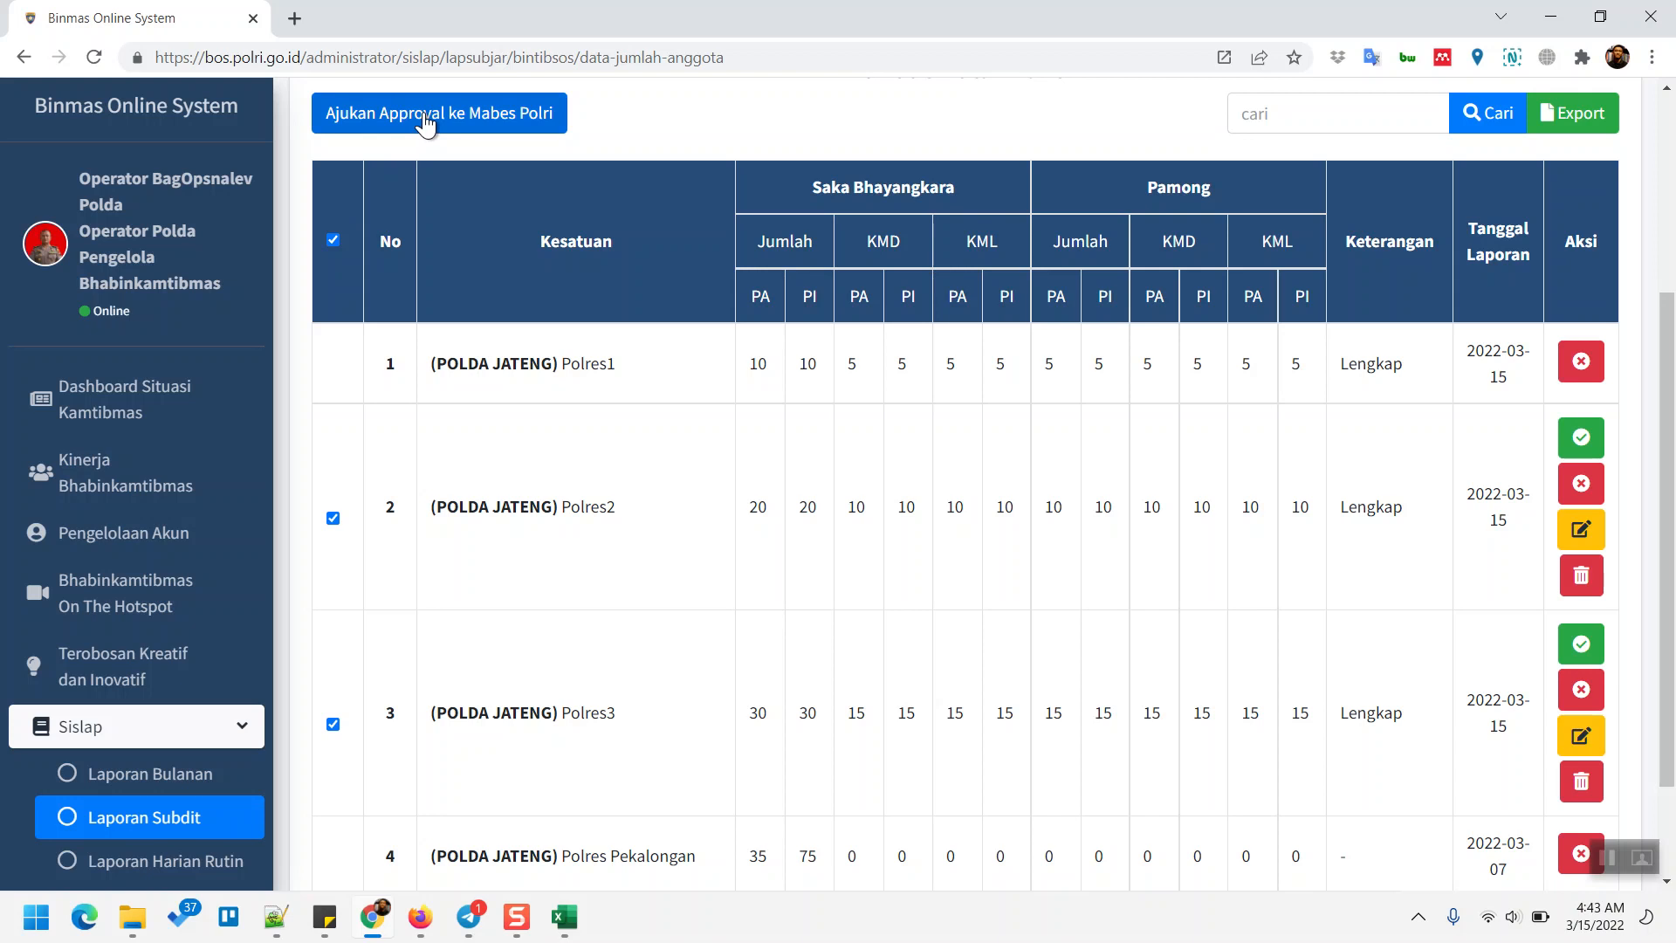
scroll(636, 419, up, 1)
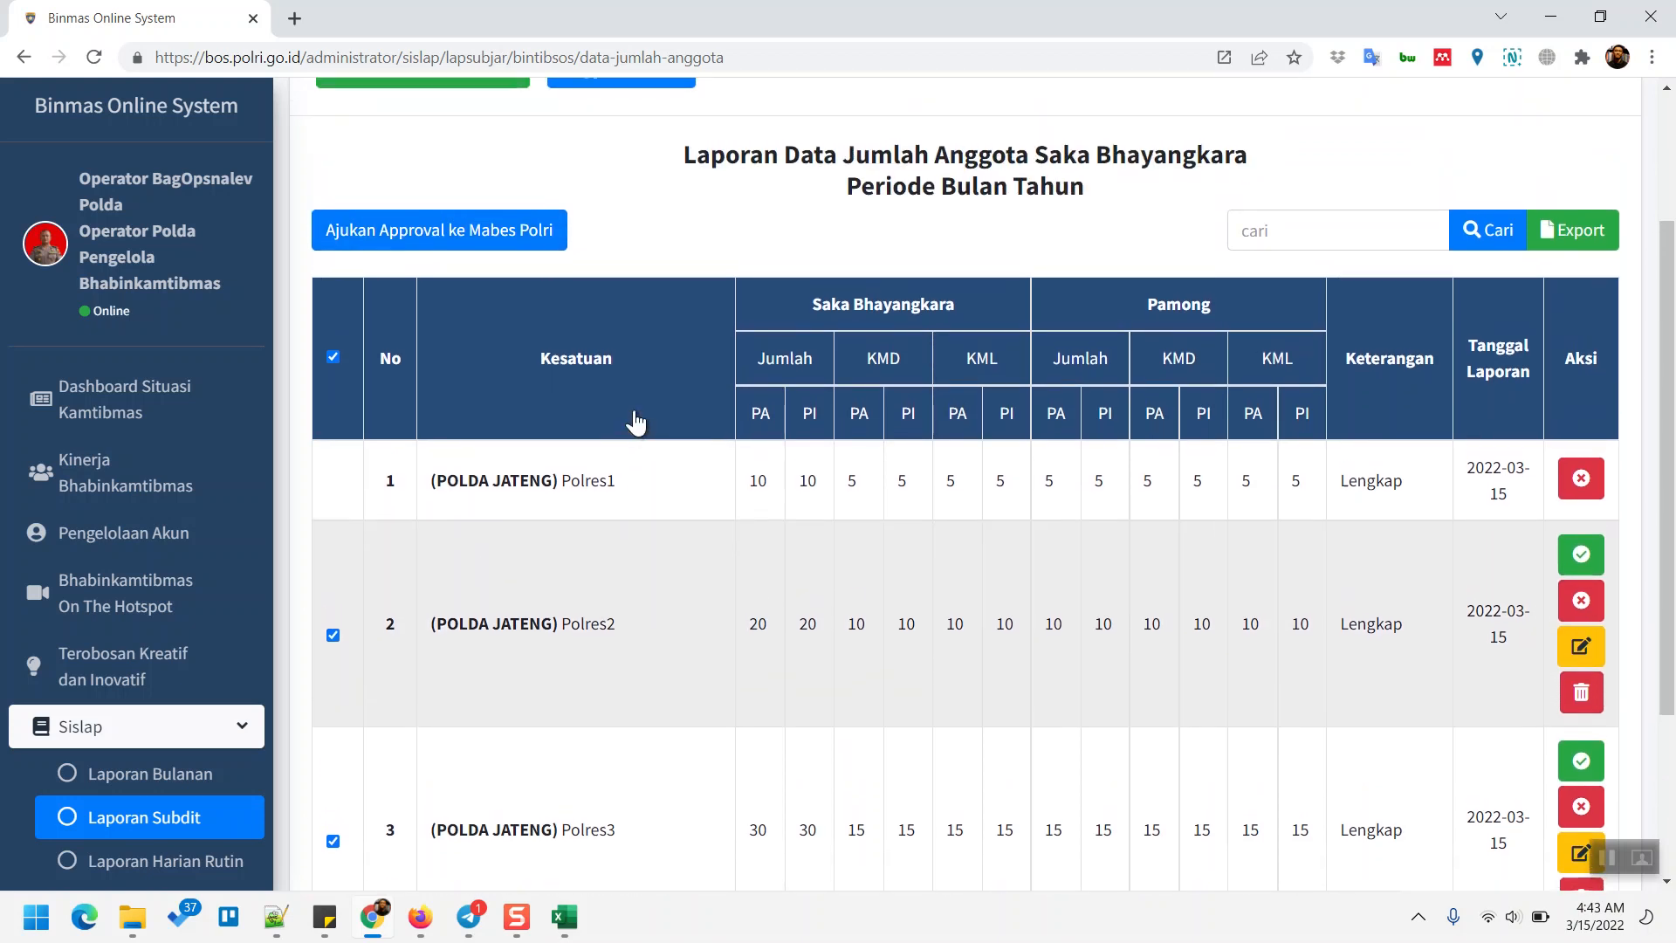